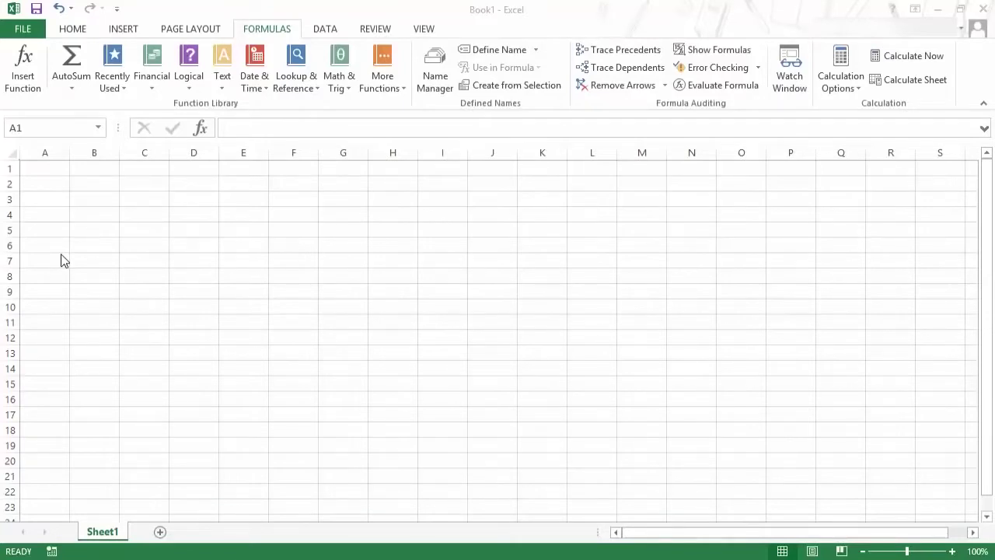
- Enter 10, 20 and 30 in cells A1, A2 and A3
click(47, 167)
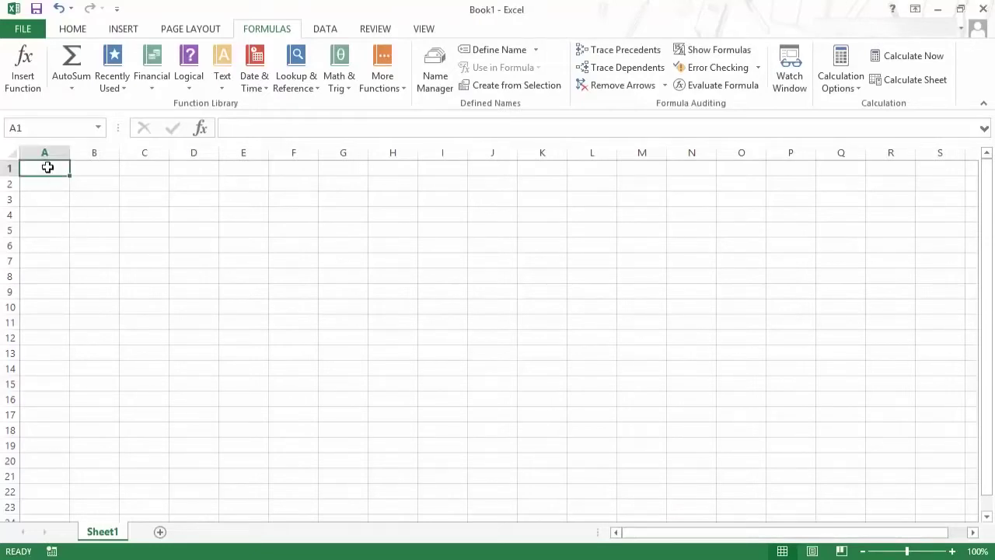
text(10)
key(Return)
text(20)
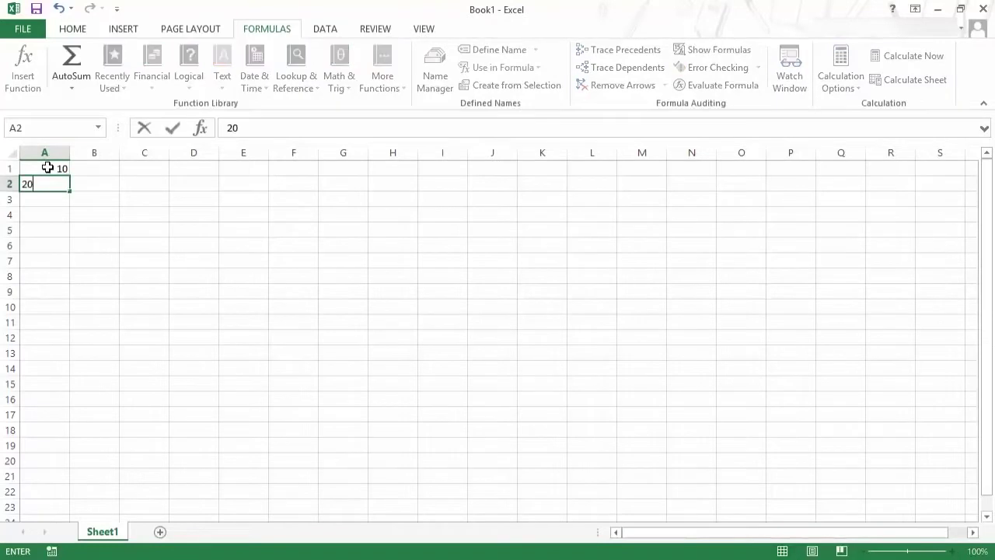
key(Return)
text(30)
key(Return)
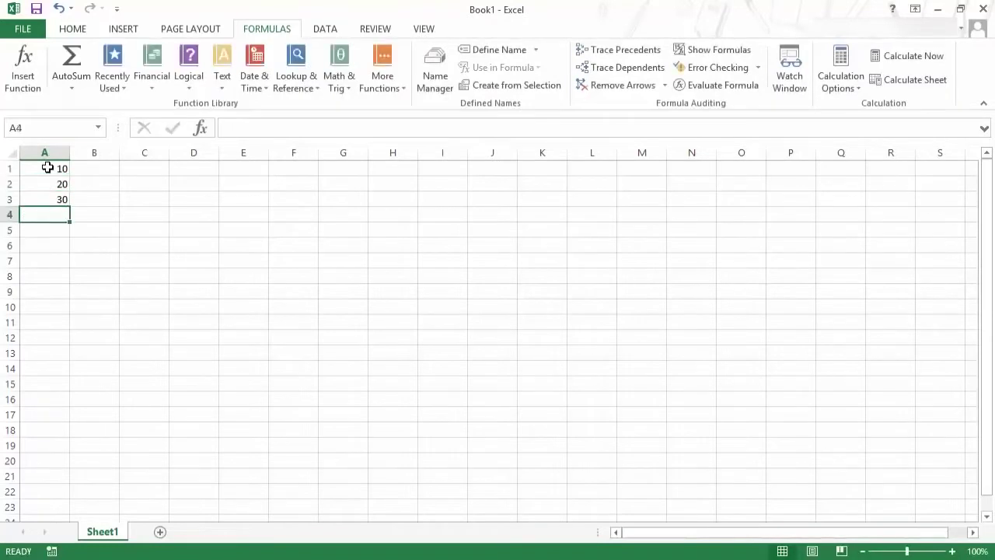
- Move to cell C1 and begin a formula with an equals sign
key(Up)
key(Right)
key(Right)
key(Up)
key(Up)
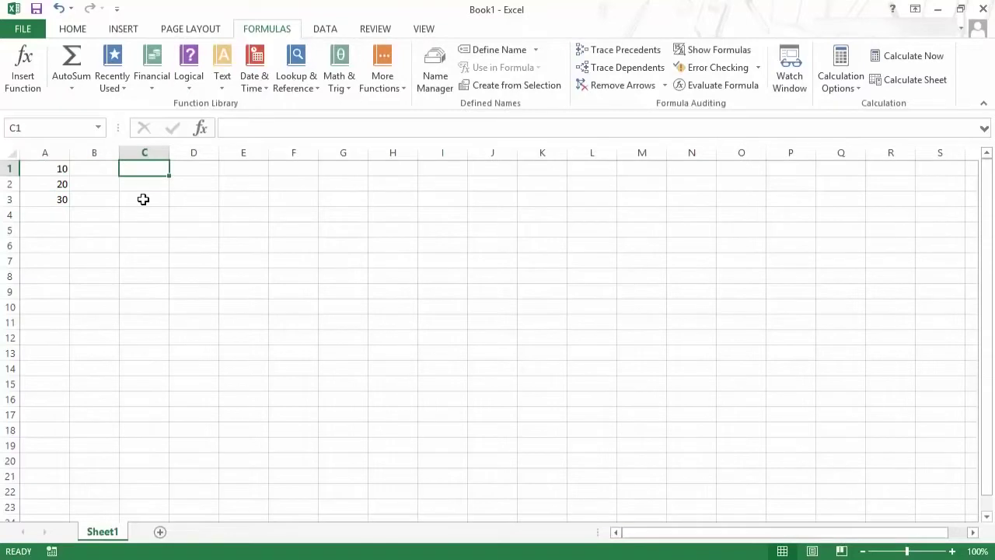
text(=)
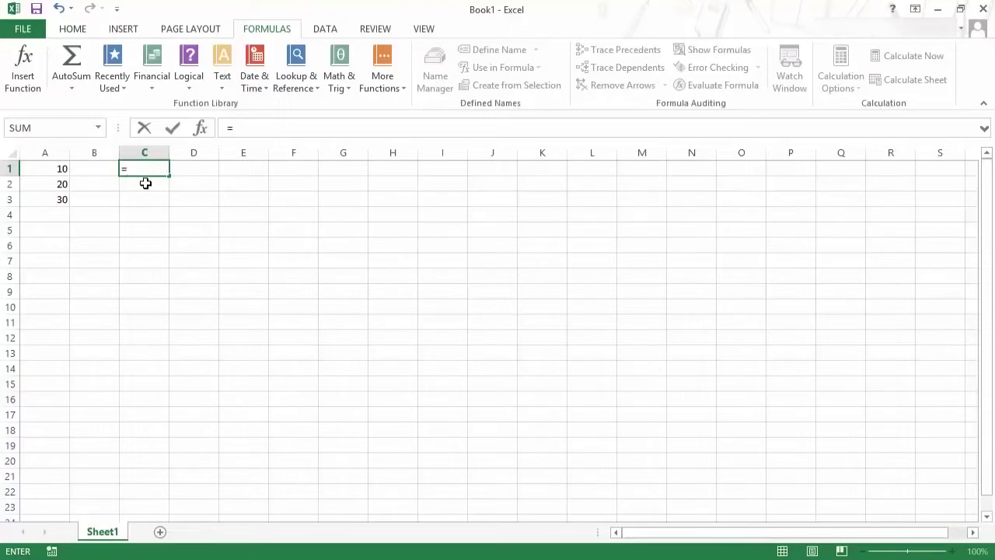
- Enter =10 in C1, then try swapping 10 for a D1 reference but cancel, keeping 10
text(10)
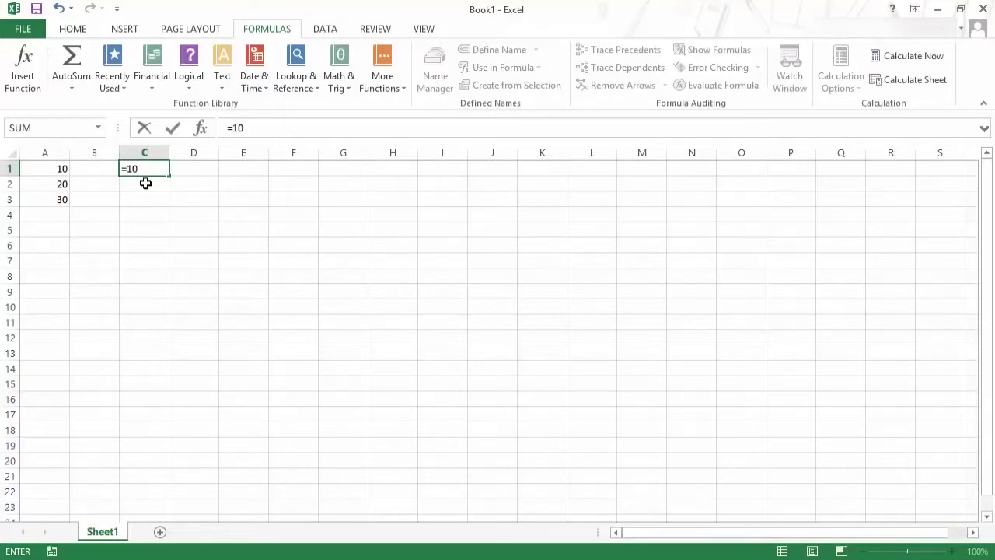
key(Return)
key(Up)
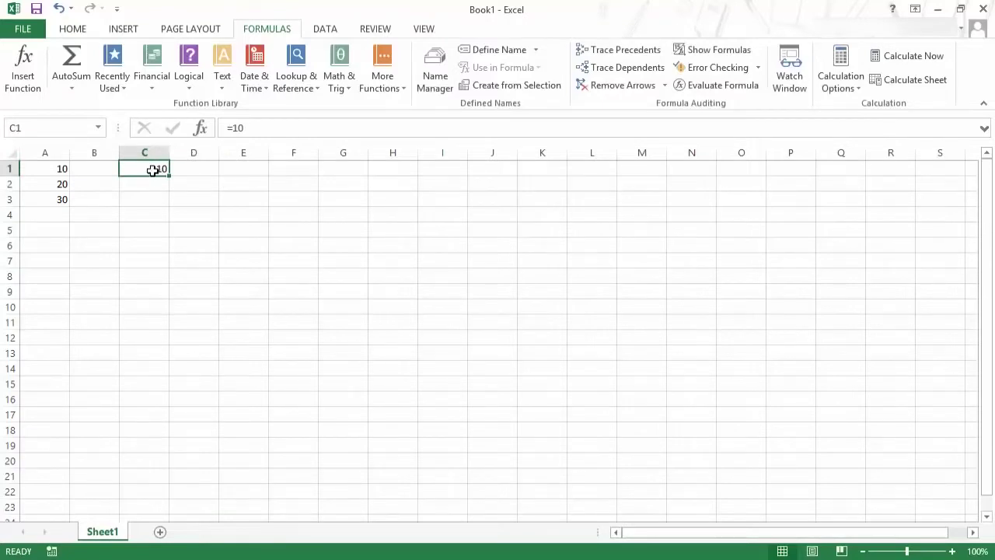
click(236, 128)
double_click(236, 128)
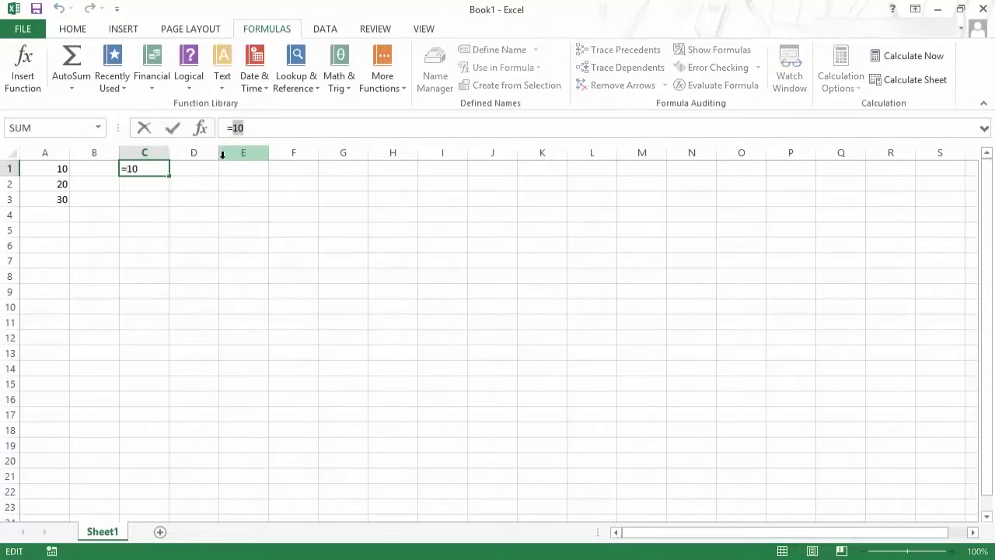
click(190, 172)
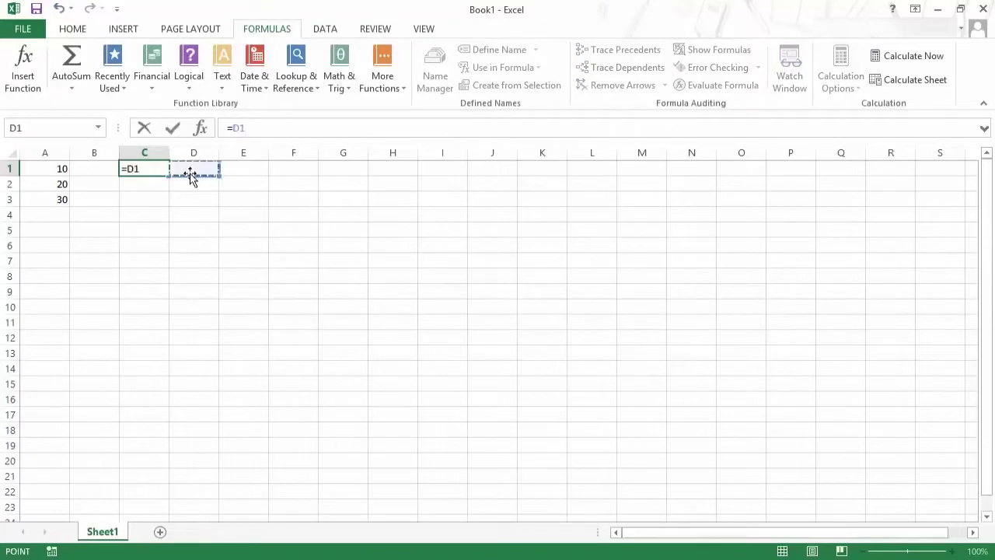
key(Escape)
key(Left)
key(Right)
- Replace C1 with a formula returning a quoted first name as text
text(=)
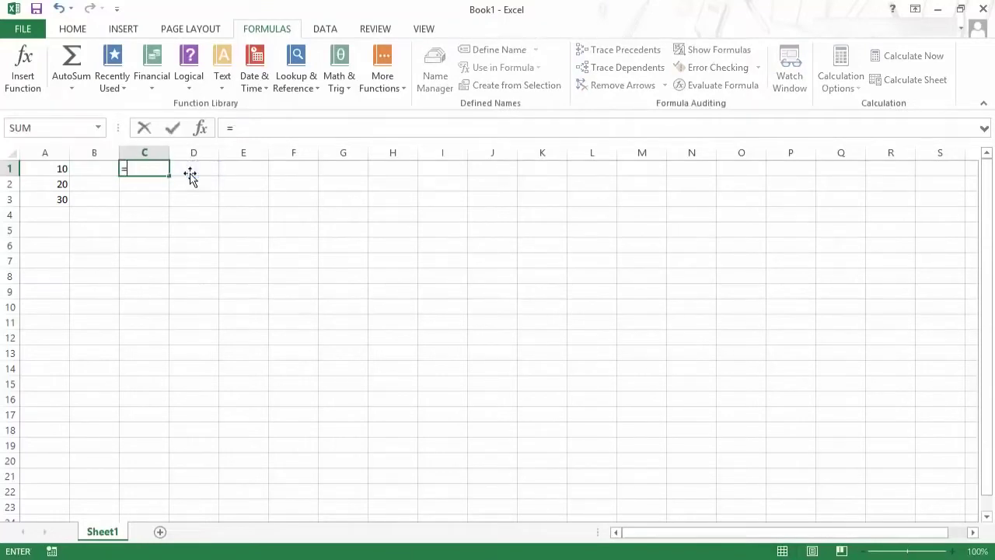
text(")
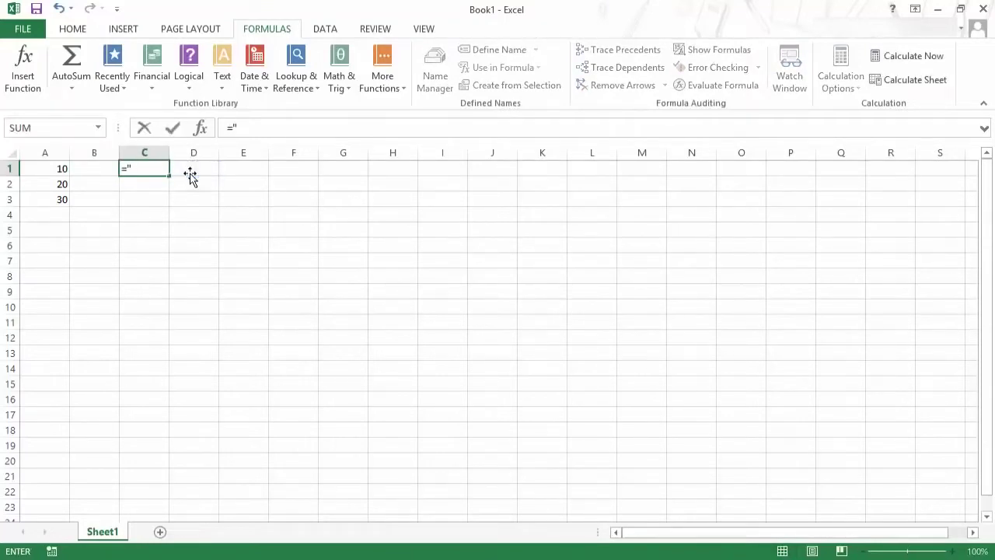
text(Sumit)
key(Return)
key(Up)
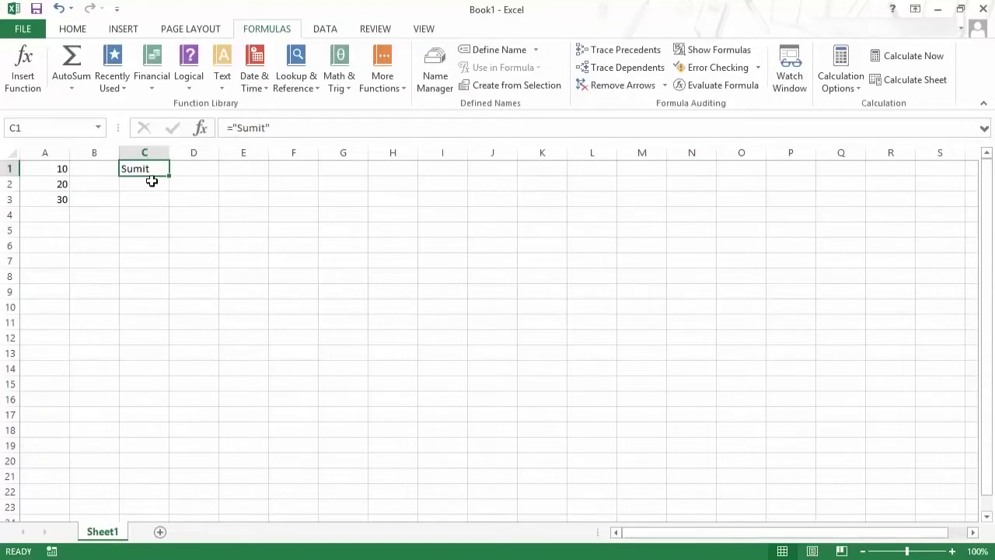
- Set C1 to =A1 so it shows 10
text(=)
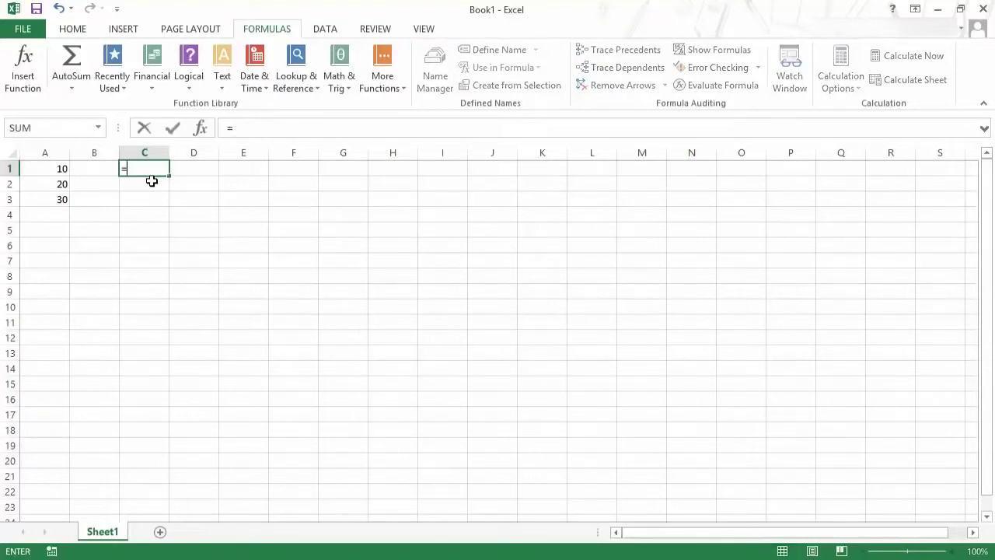
click(43, 169)
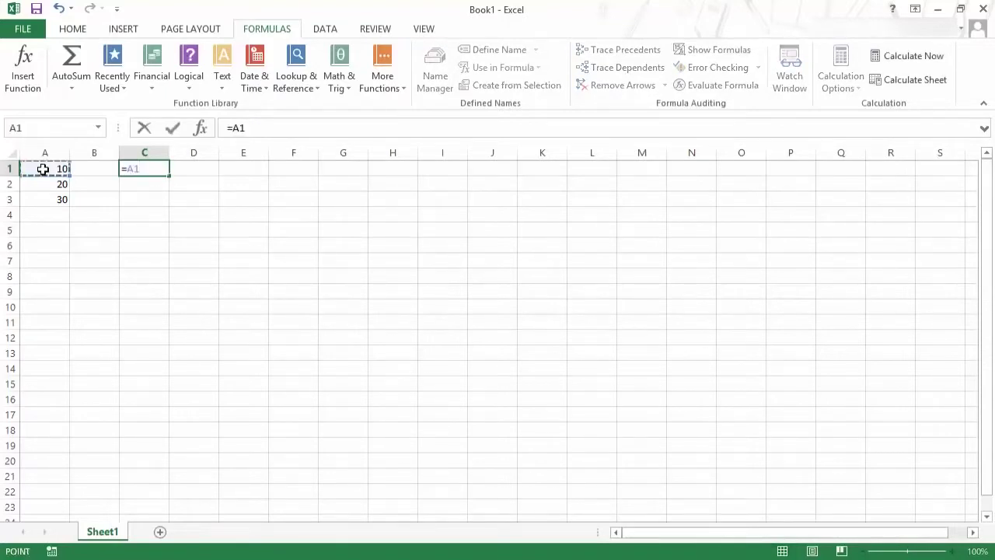
key(Return)
key(Up)
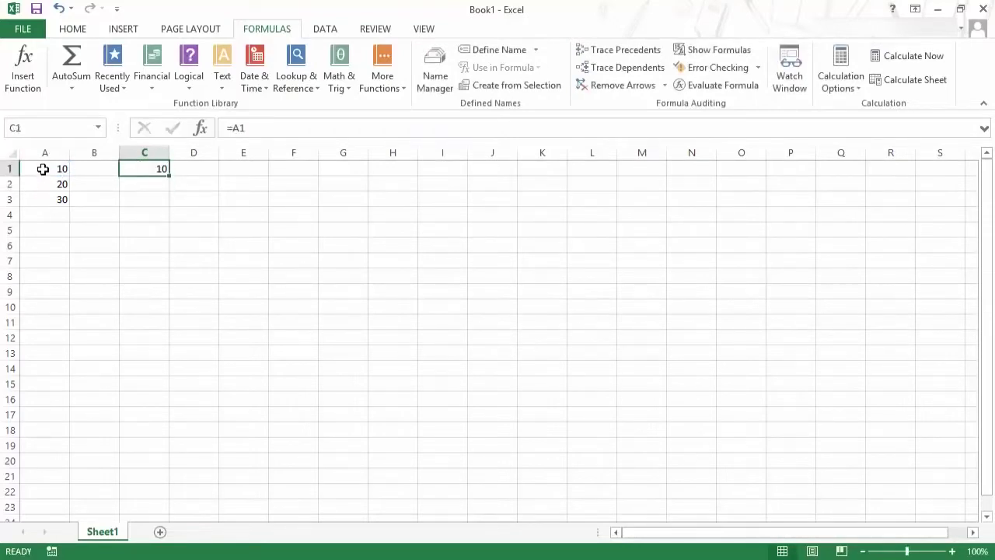
- Test the link by typing a first name into A1, then undo to restore 10
click(42, 168)
text(Sumit)
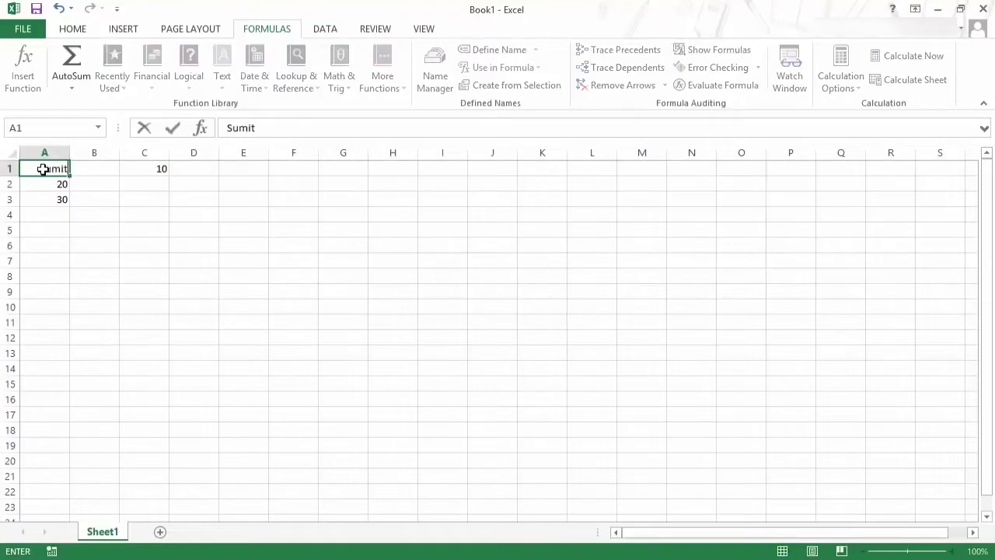
key(Return)
click(42, 169)
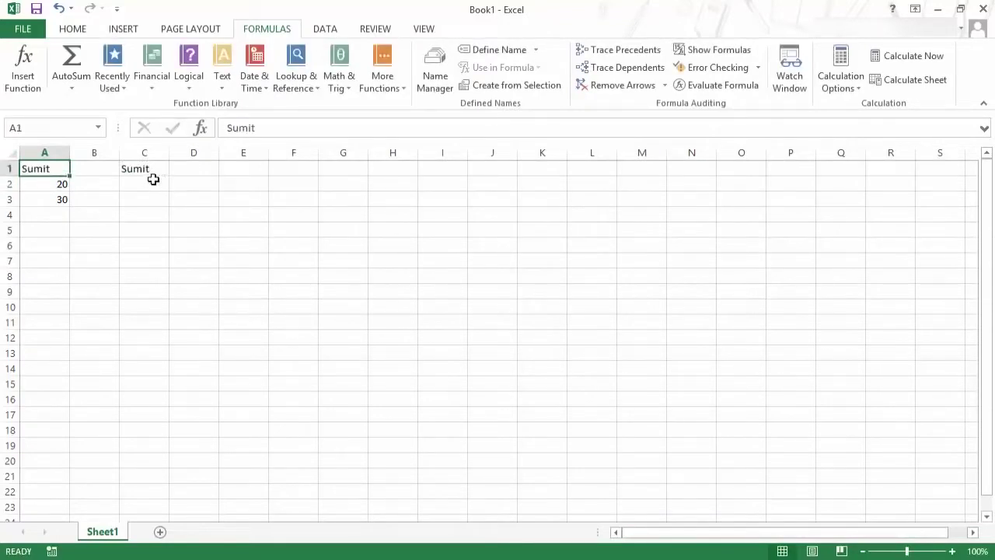
key(ctrl+z)
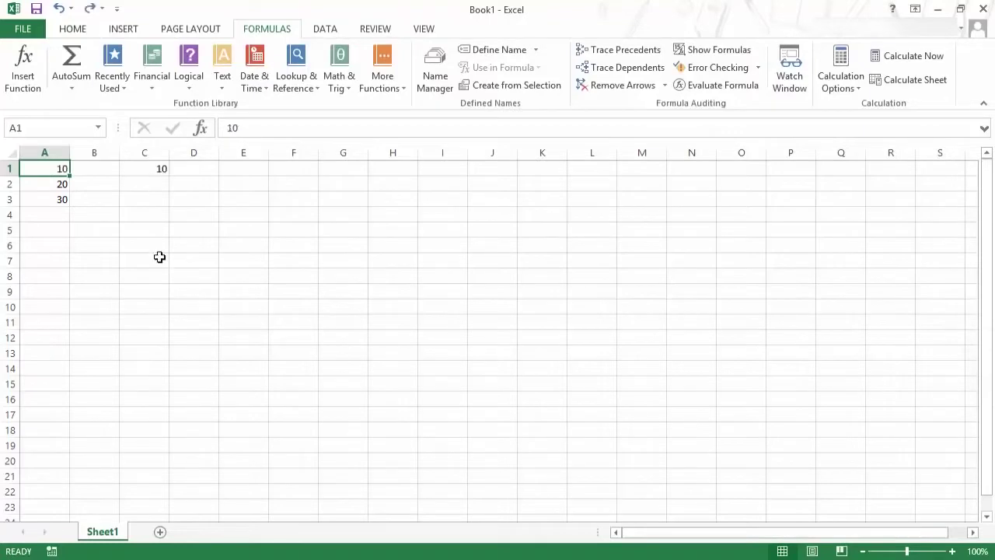
- Enter =A1+A2 in C1 so it shows 30
click(161, 169)
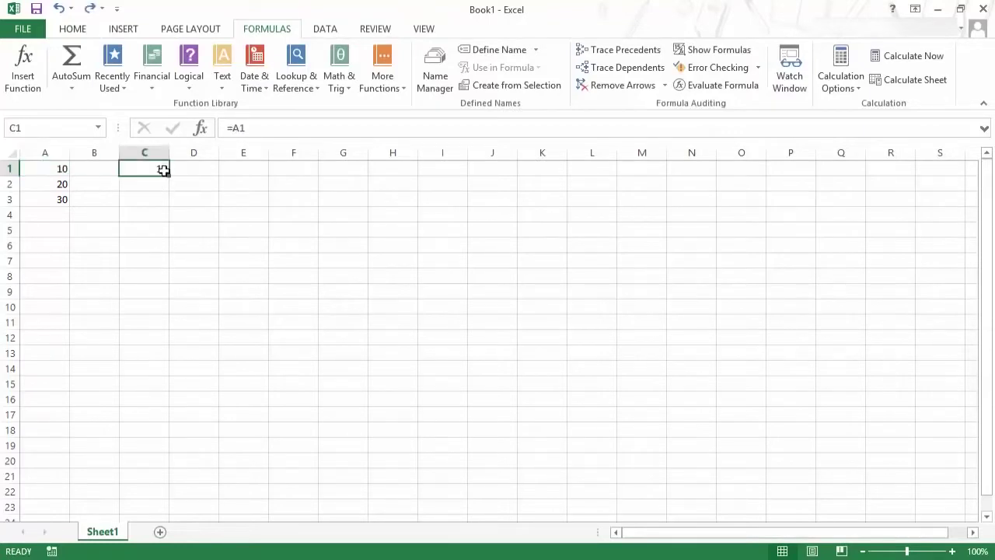
text(=)
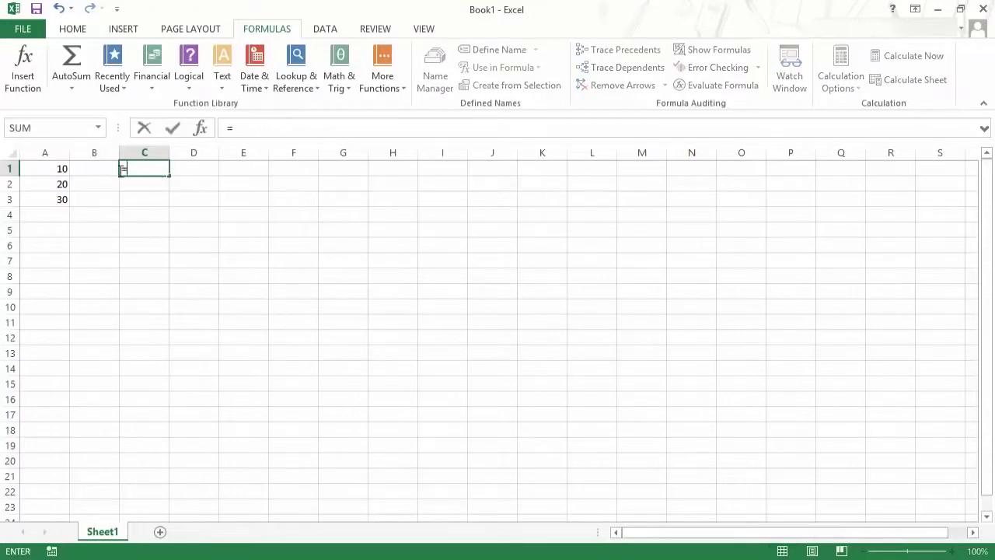
click(37, 171)
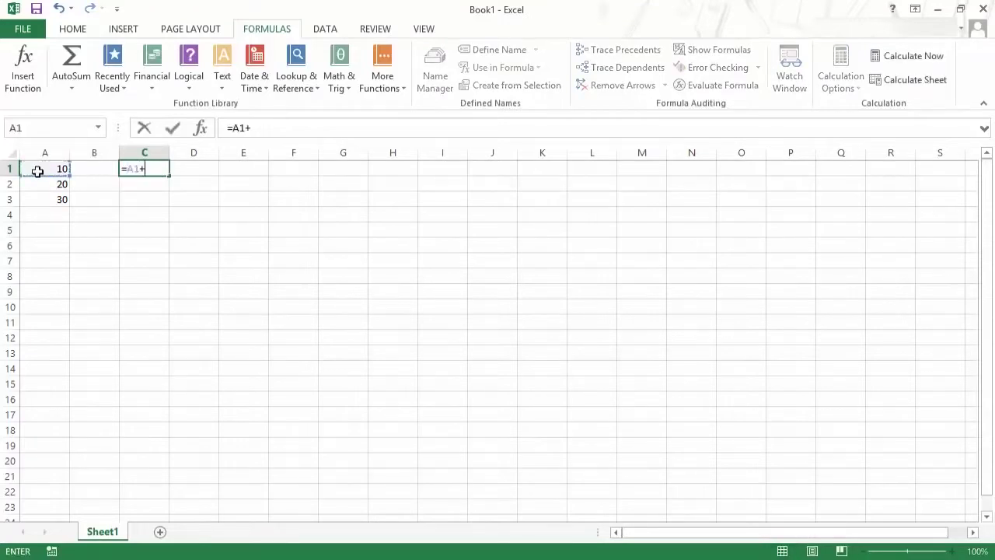
text(+)
click(40, 186)
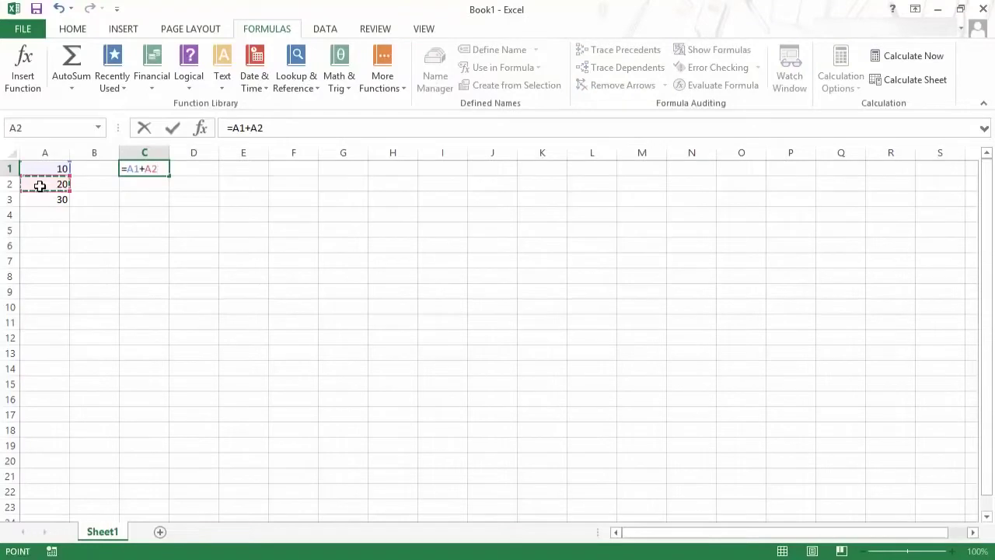
key(Return)
key(Up)
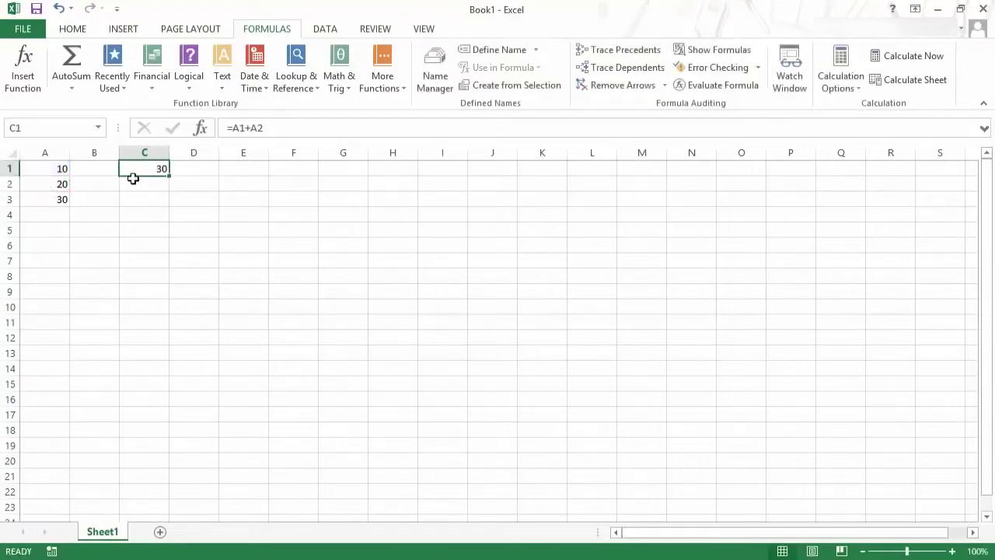
click(241, 128)
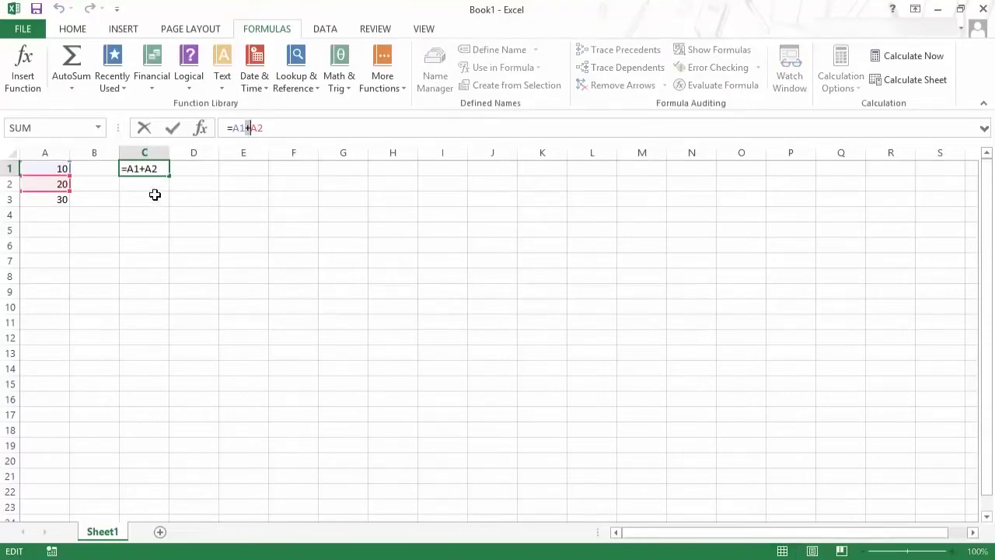
click(146, 169)
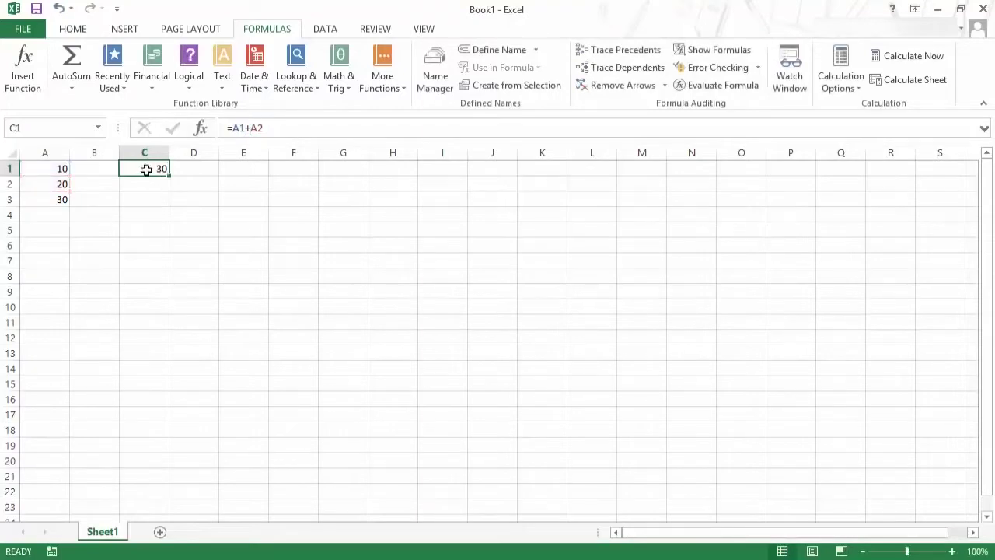
- Change C1 to =A1-A2, subtracting A2 from A1
text(=)
click(56, 168)
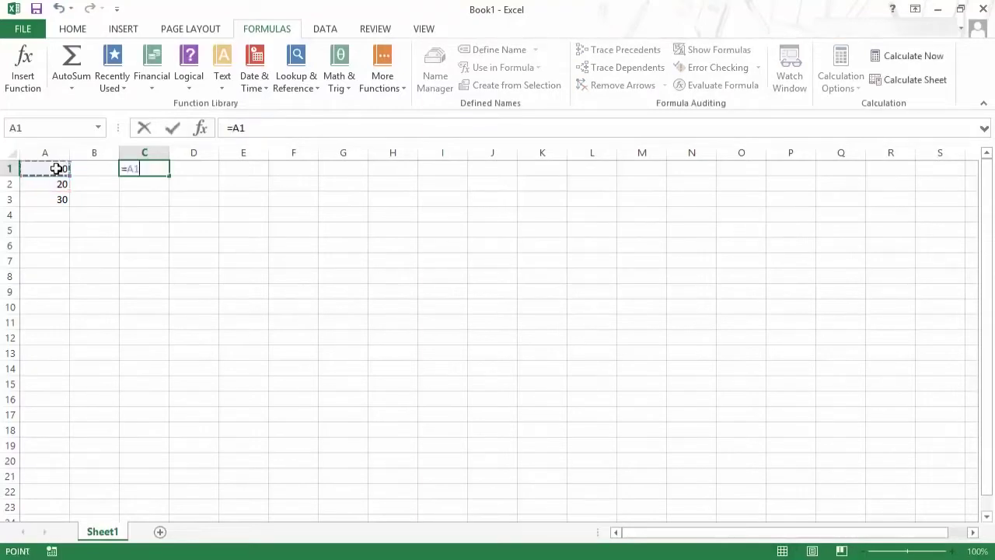
text(-)
click(57, 183)
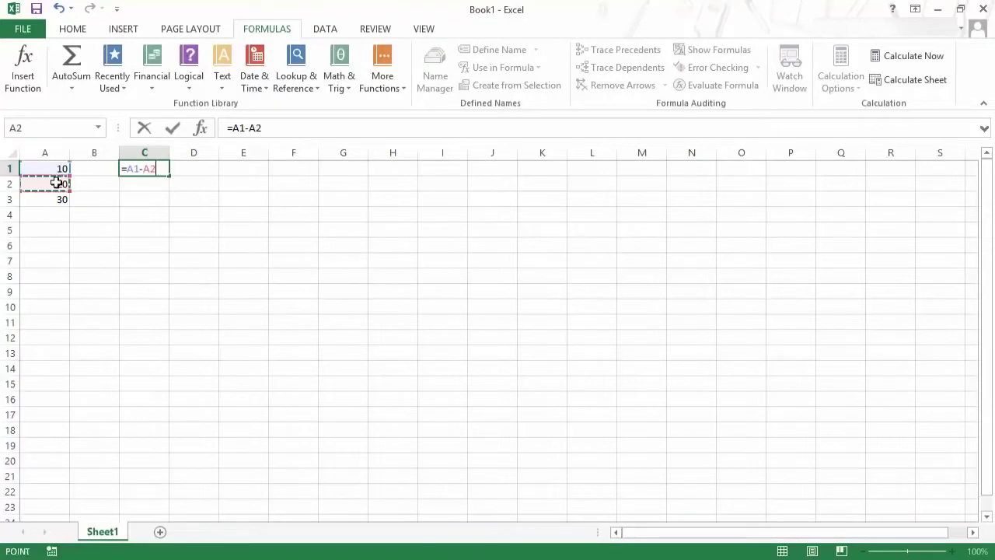
key(Return)
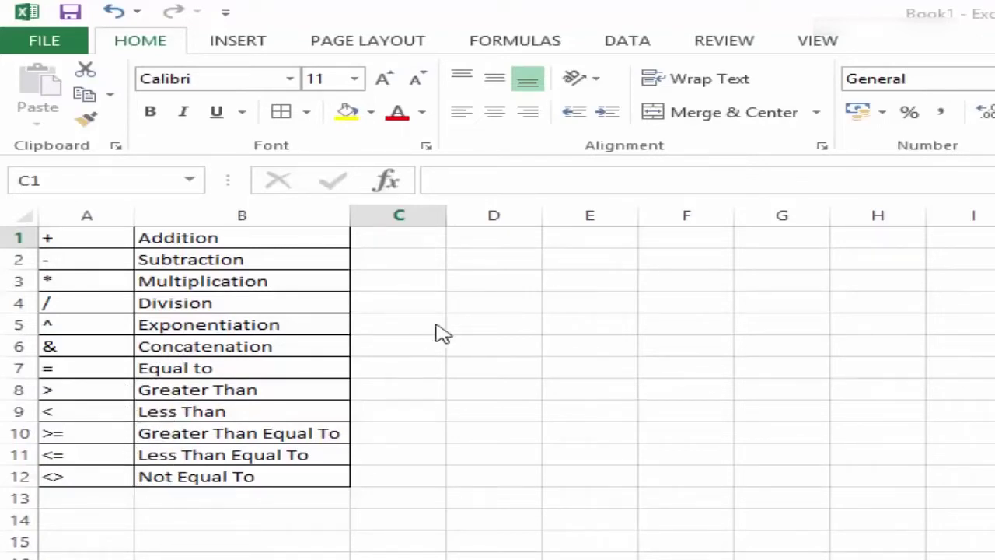
- Enter 10, 20 and 30 in cells D1 to D3
click(521, 240)
text(10)
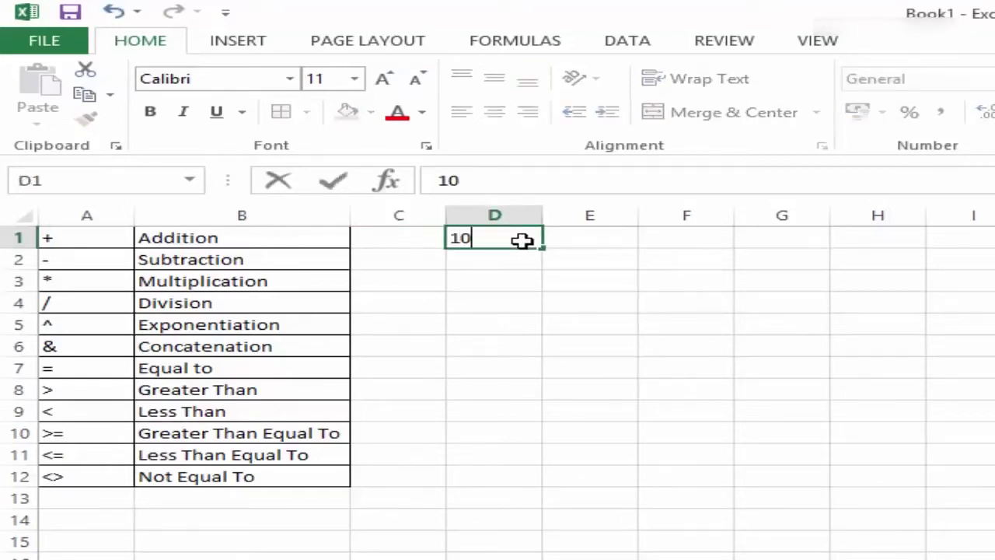
key(Return)
text(20)
key(Return)
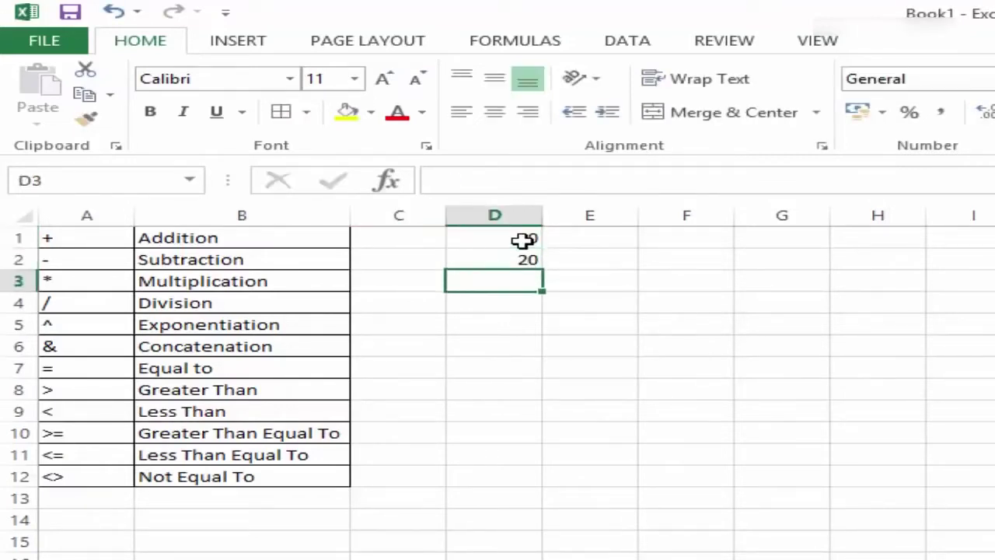
text(30)
key(Return)
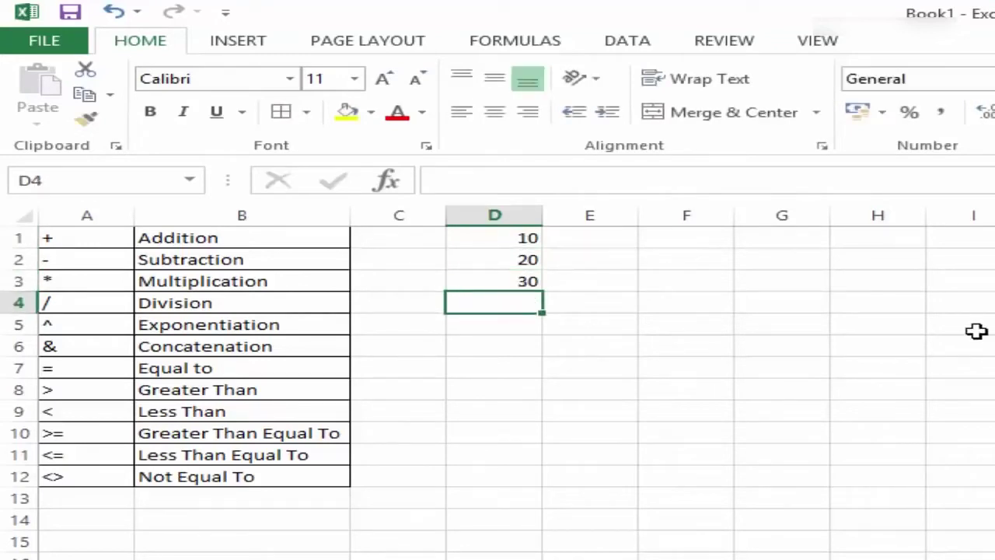
- Enter =D1+D2 in F1 to get 30
key(Up)
key(Up)
key(Up)
key(Right)
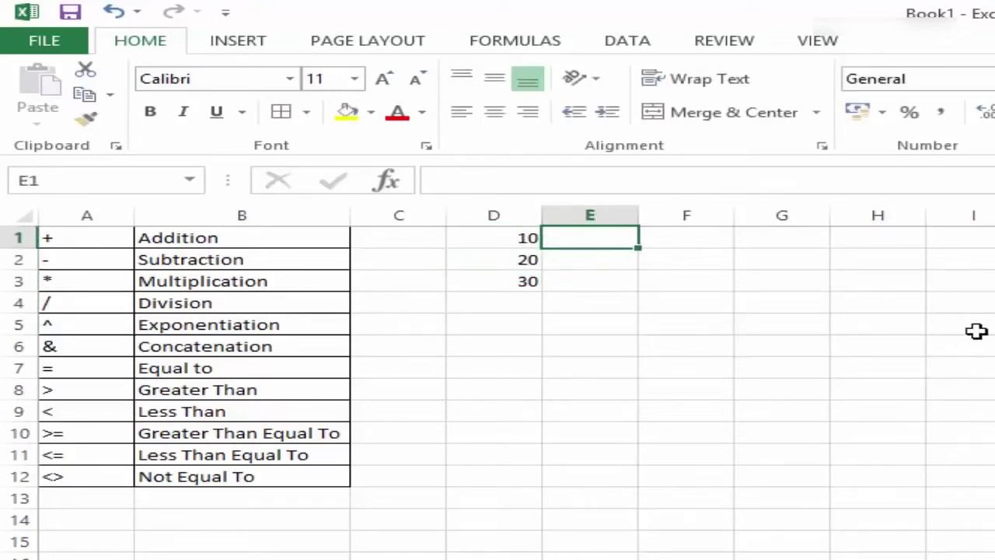
key(Right)
text(=)
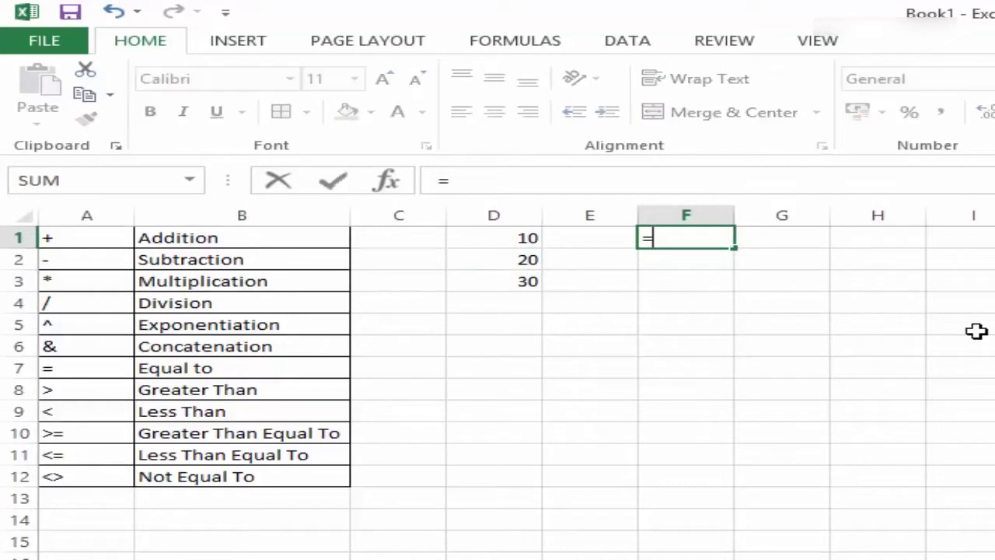
key(Left)
key(Left)
text(+)
key(Left)
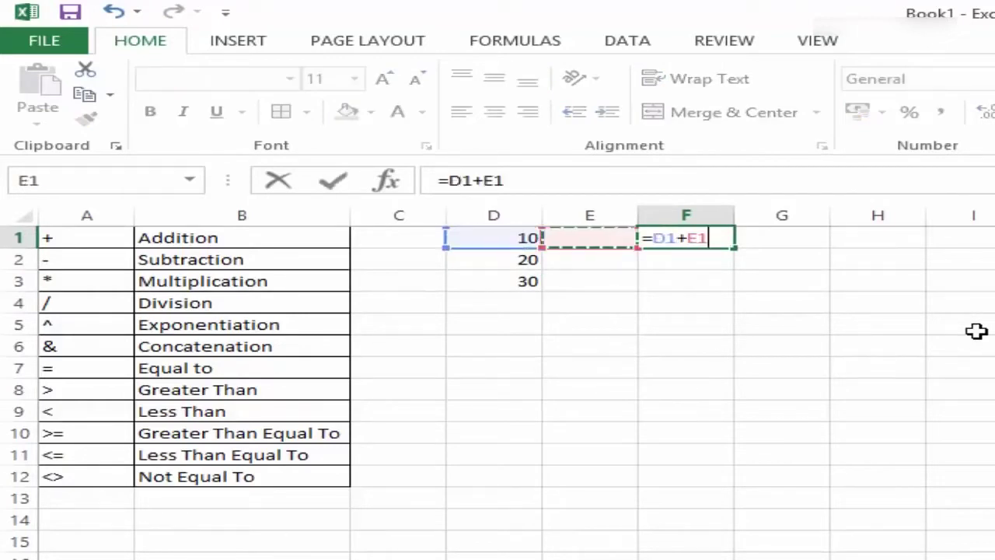
key(Left)
key(Down)
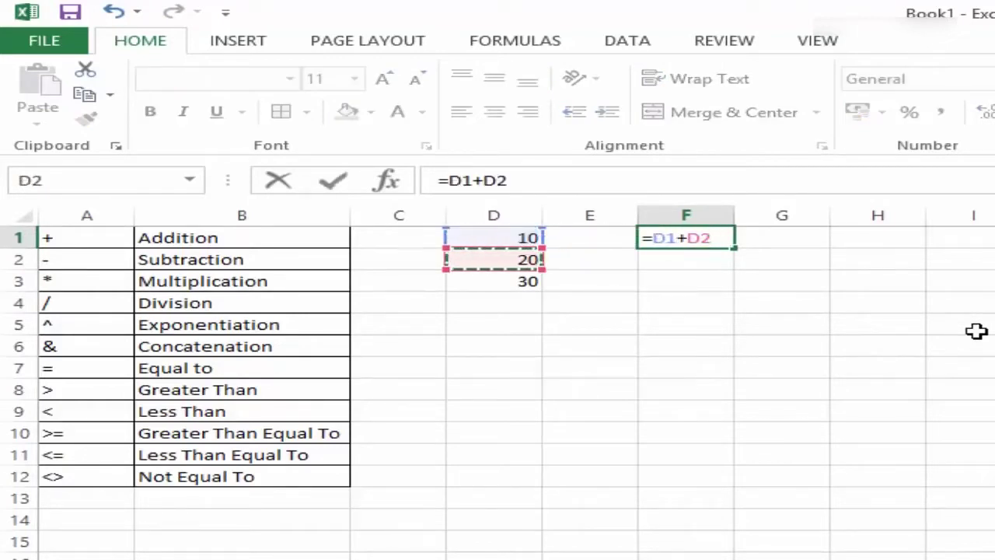
key(Return)
key(Up)
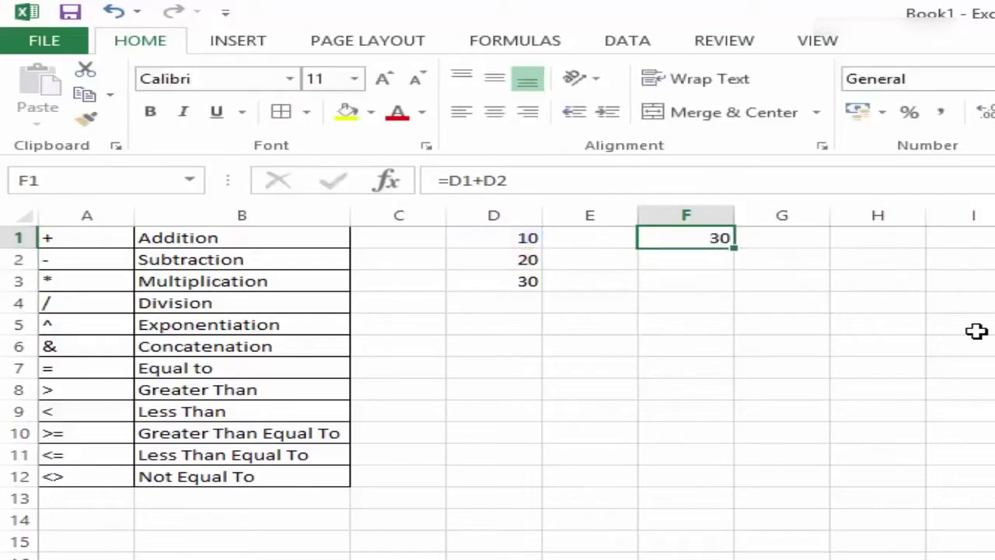
key(Down)
- Enter =D1-D2 in F2, giving -10
text(=)
key(Left)
key(Left)
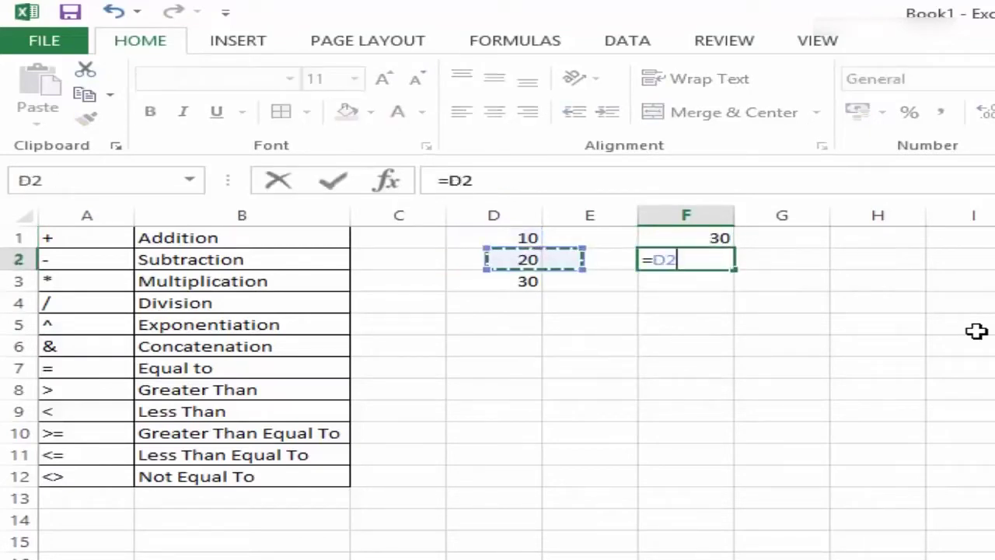
key(Up)
text(-)
key(Left)
key(Left)
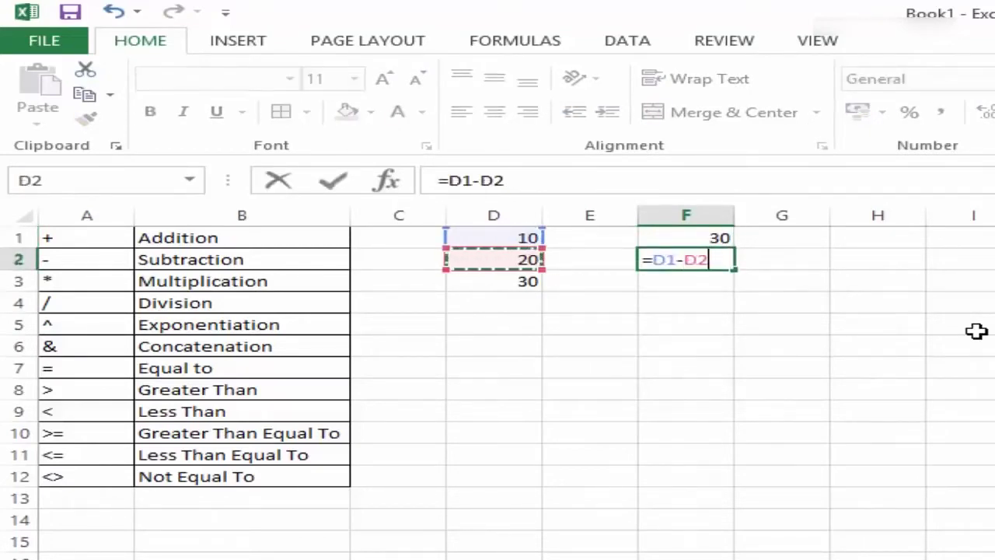
key(Return)
- Enter =D1*D2 in F3, giving 200
text(=)
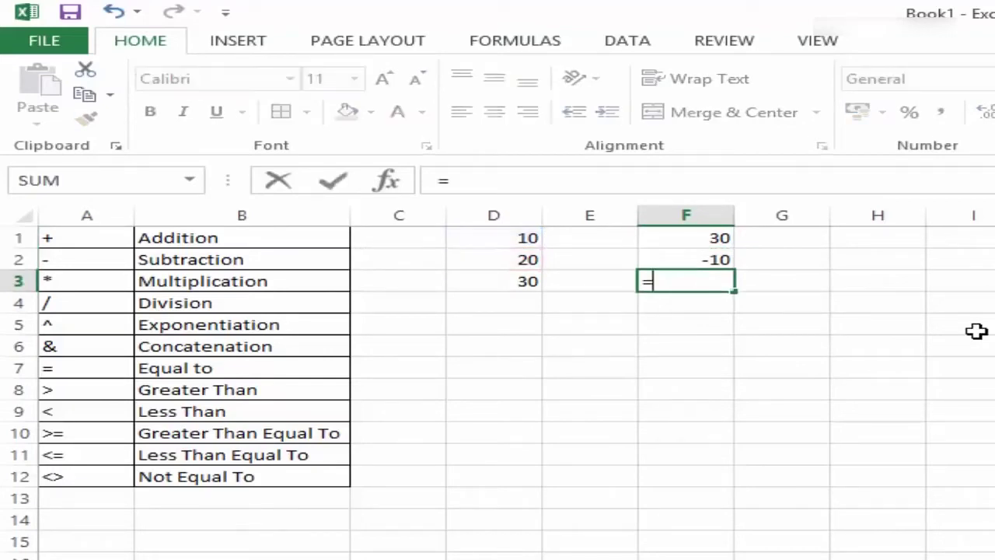
key(Left)
key(Up)
key(Up)
key(Left)
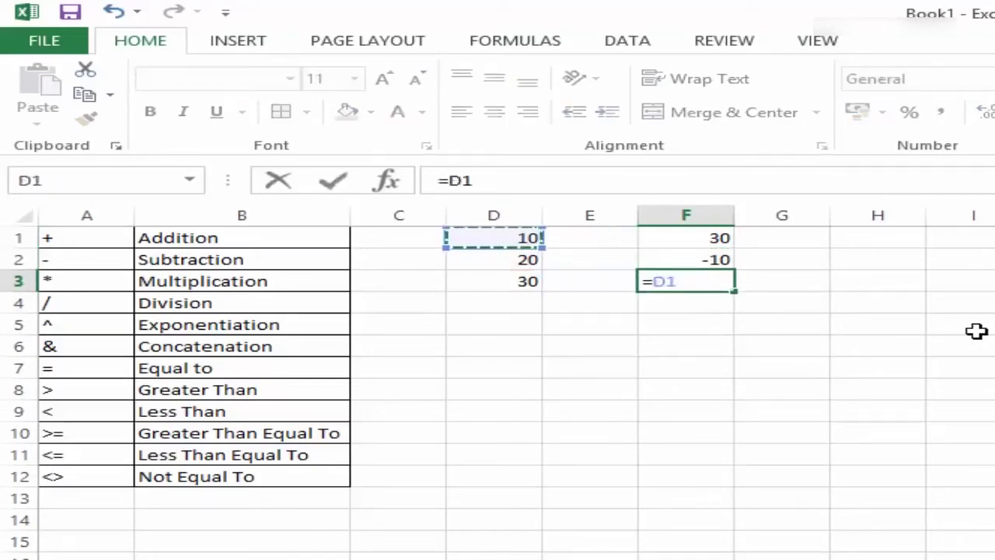
text(*)
key(Left)
key(Left)
key(Up)
key(Return)
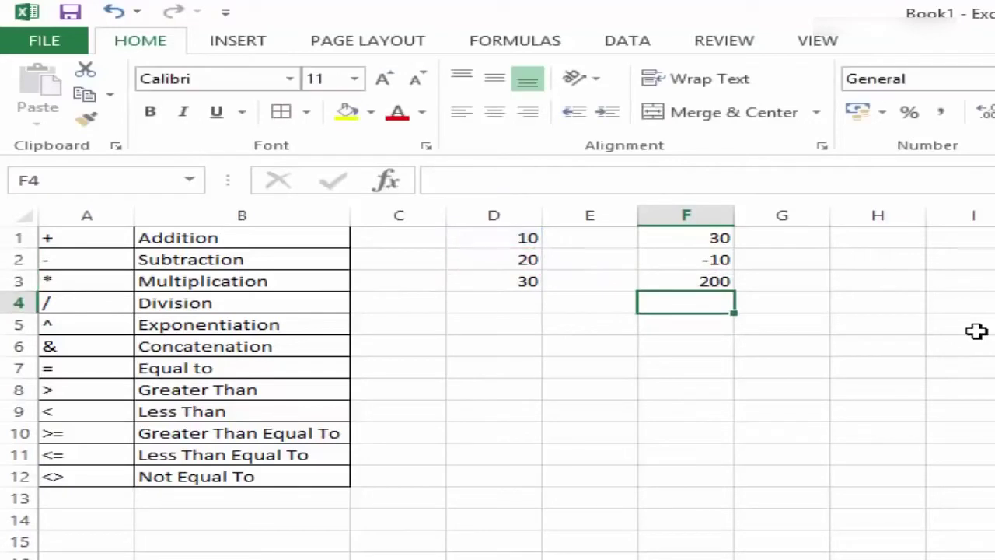
- Enter =D1/D2 in F4, giving 0.5
text(=)
key(Left)
key(Left)
key(Up)
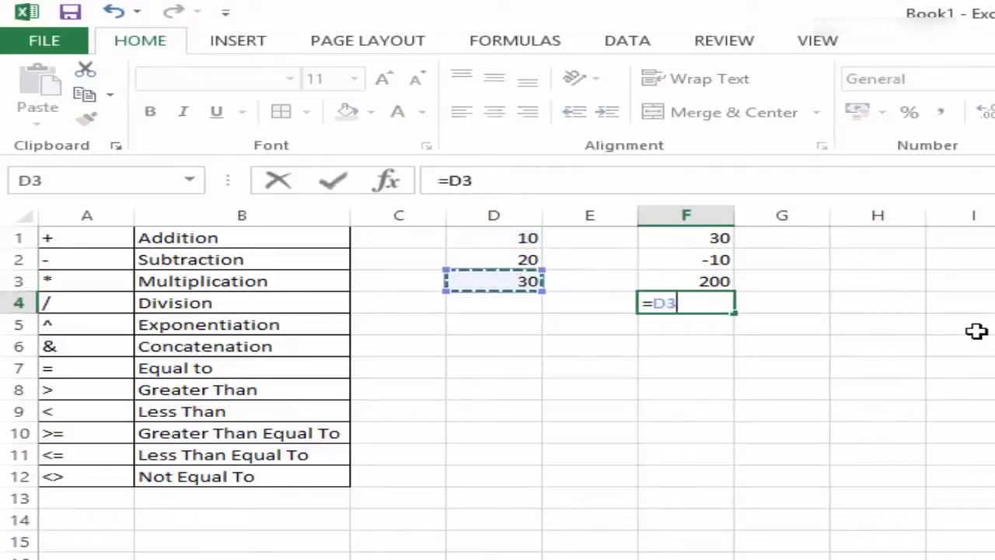
key(Up)
key(Up)
text(/)
key(Left)
key(Left)
key(Up)
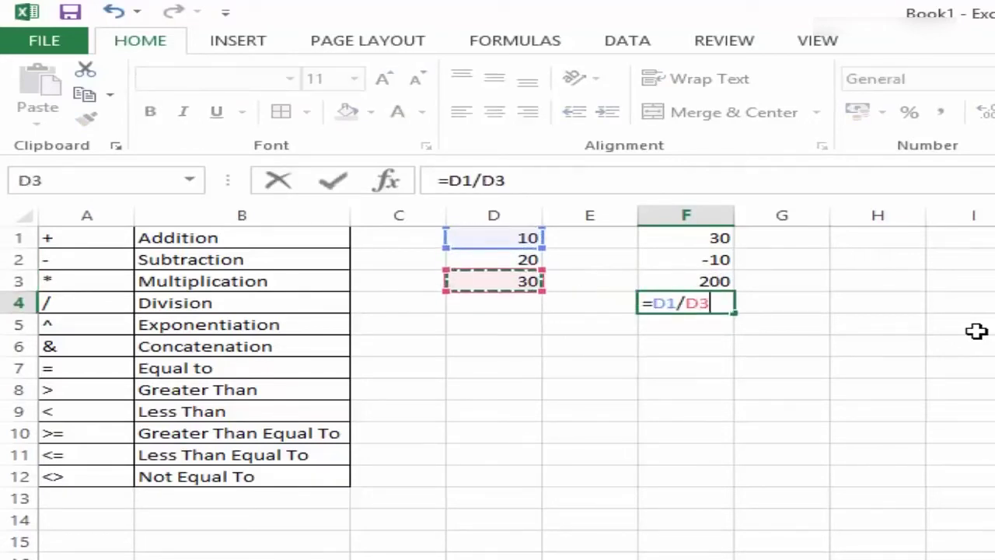
key(Up)
key(Return)
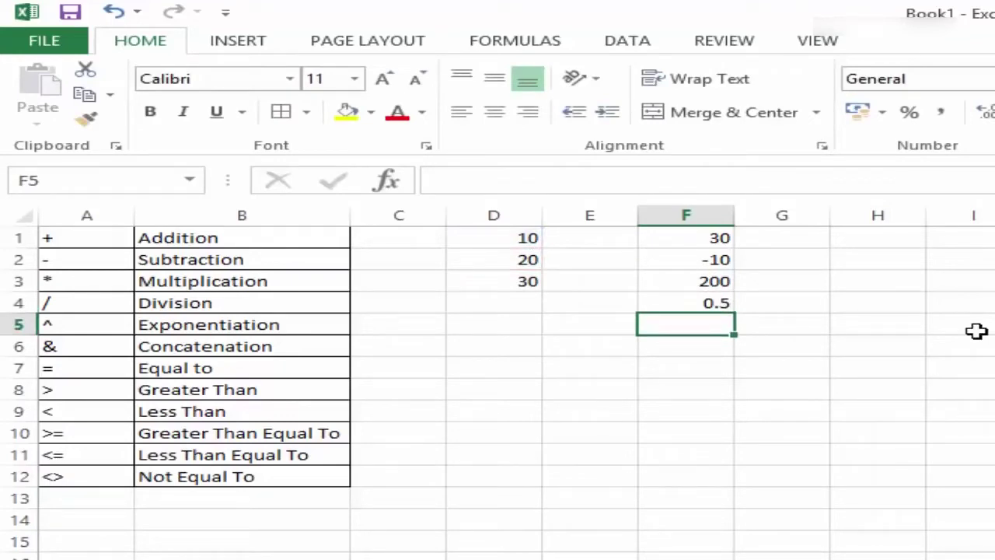
- Put the value 2 in cell D4
key(Left)
key(Left)
key(Up)
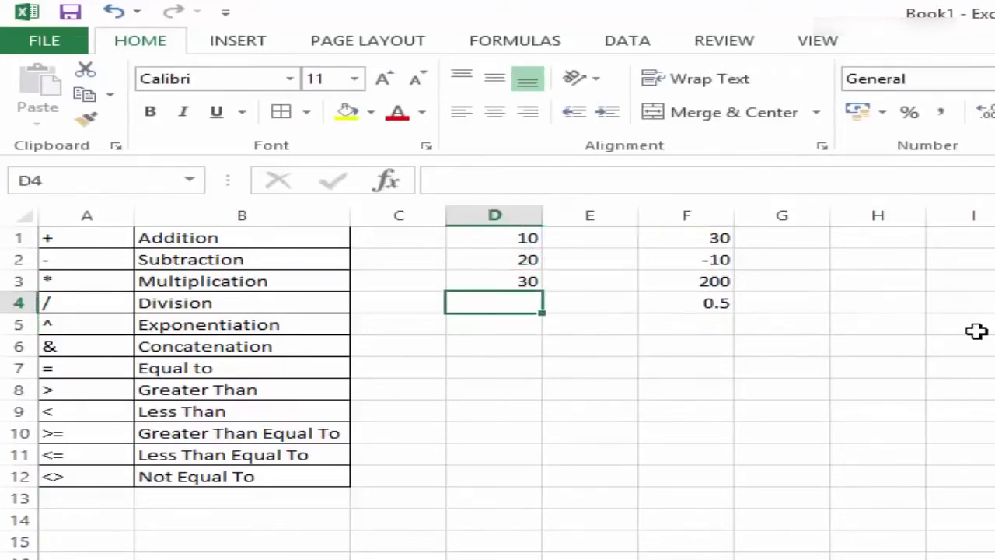
text(2)
key(Right)
key(Right)
- Enter =D1^D4 in F5, raising 10 to the power 2 for 100
key(Down)
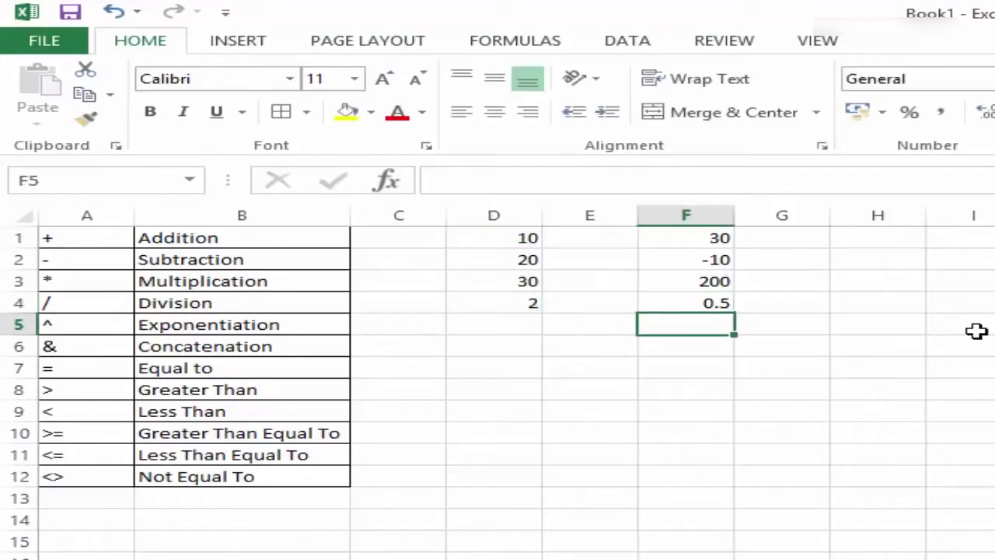
text(=)
key(Left)
key(Left)
key(Up)
key(Up)
key(Up)
key(Up)
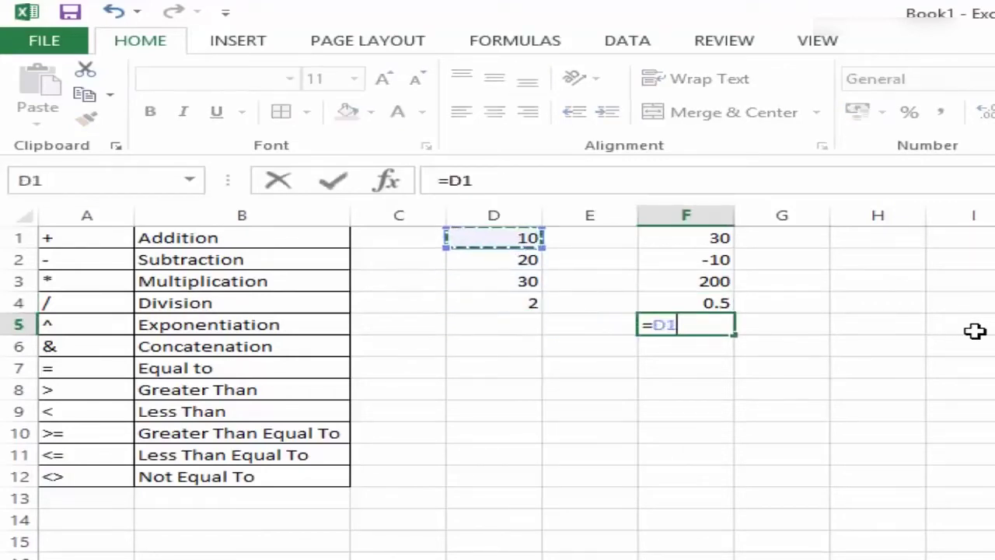
text(^)
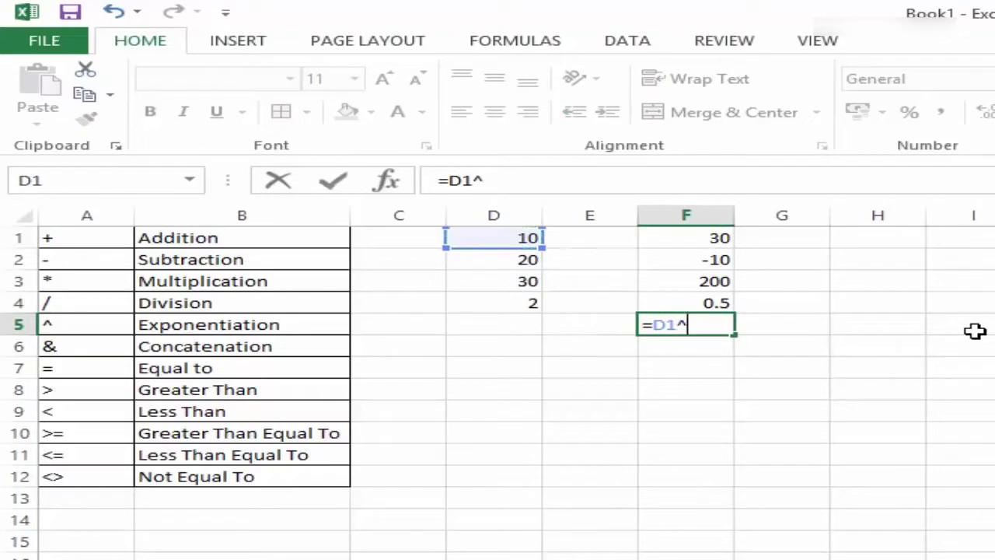
key(Left)
key(Left)
key(Up)
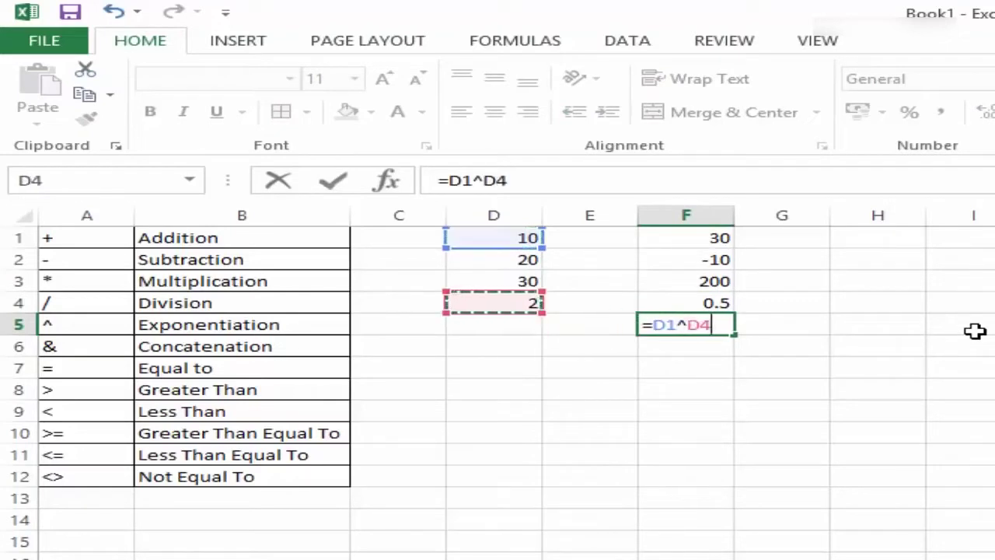
key(Return)
key(Up)
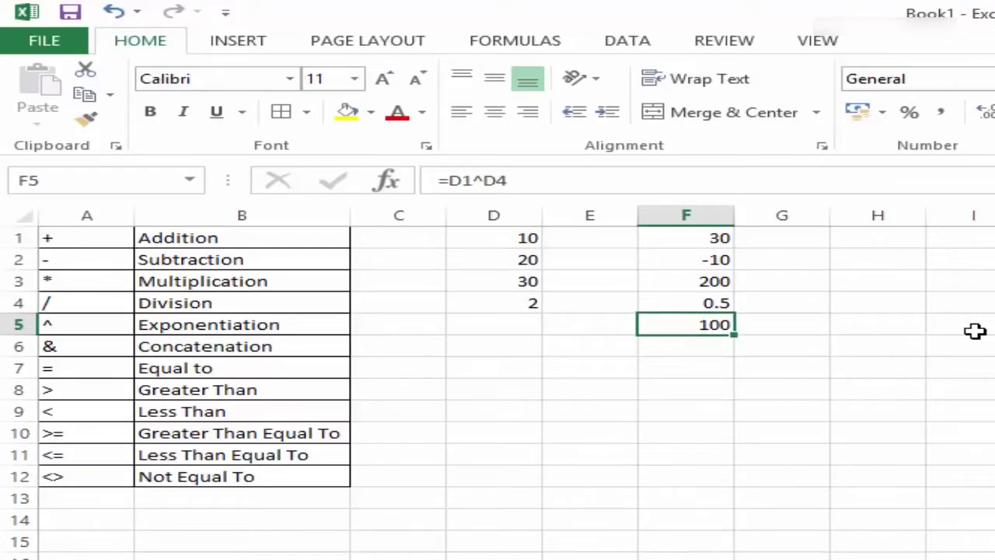
key(Down)
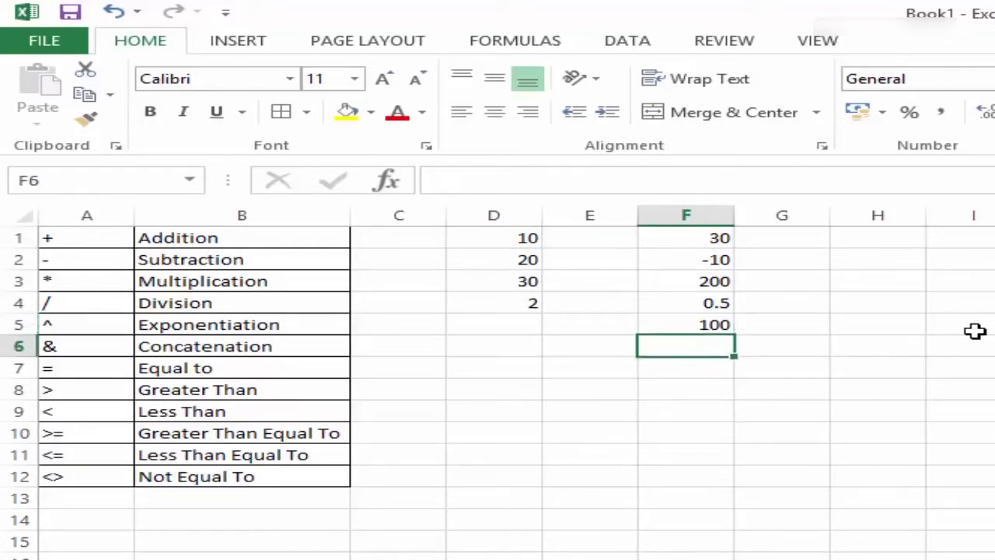
- Enter =D1&D2 in F6, joining 10 and 20 into the text 1020
text(=)
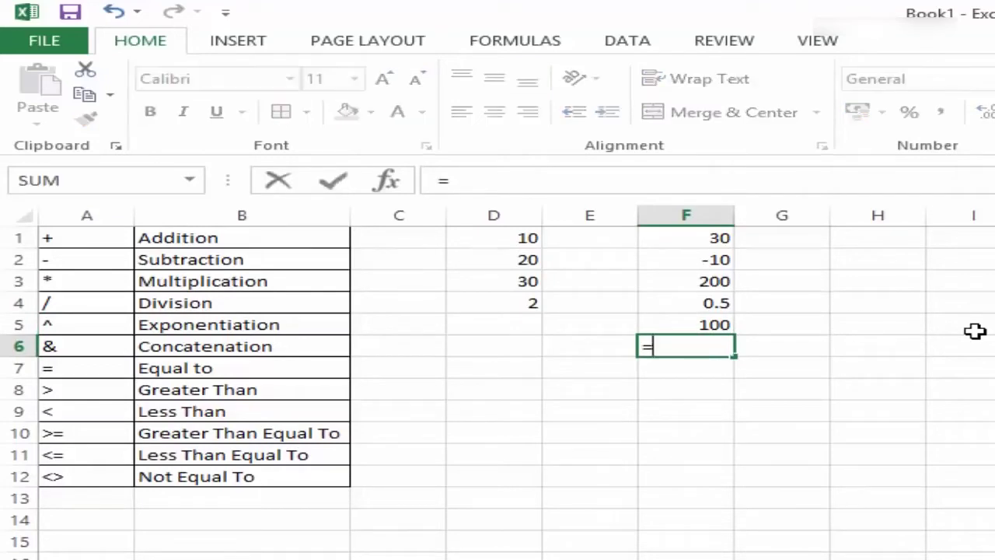
key(Left)
key(Left)
key(Up)
key(Up)
key(Up)
key(Up)
key(Up)
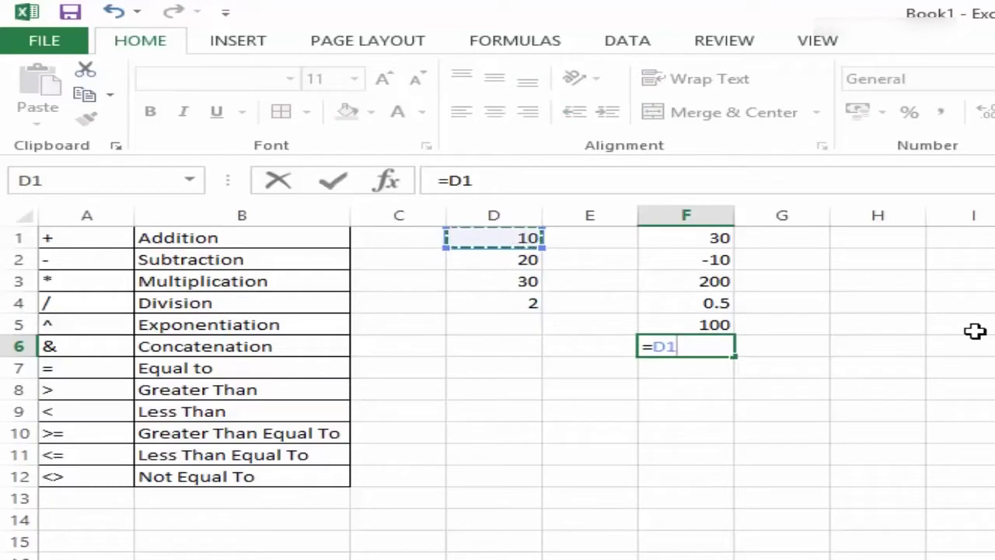
text(&)
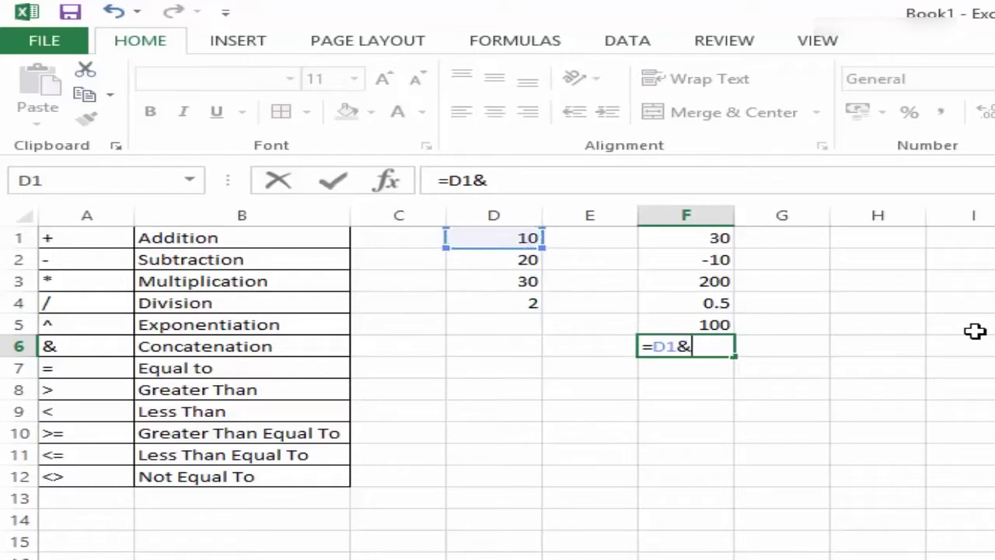
click(498, 263)
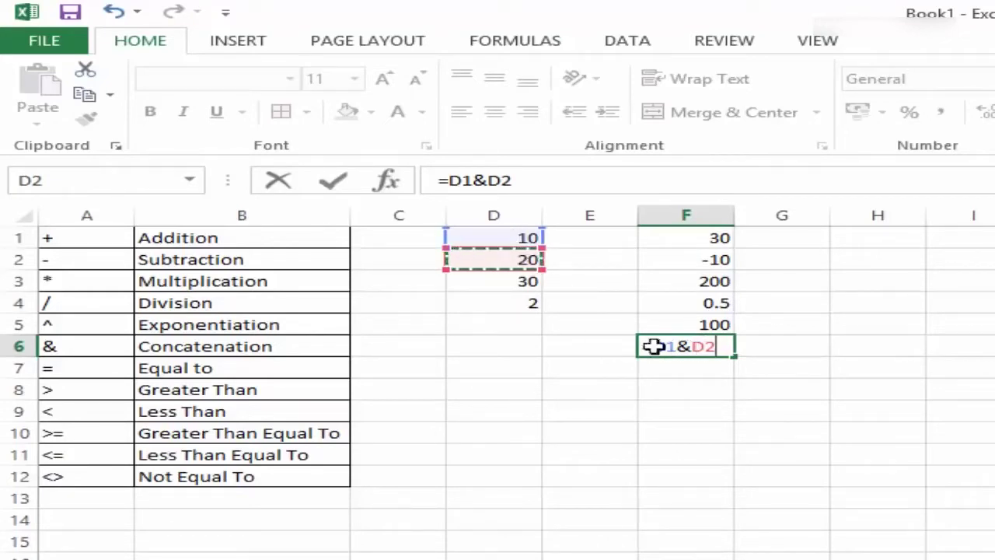
key(Return)
key(Up)
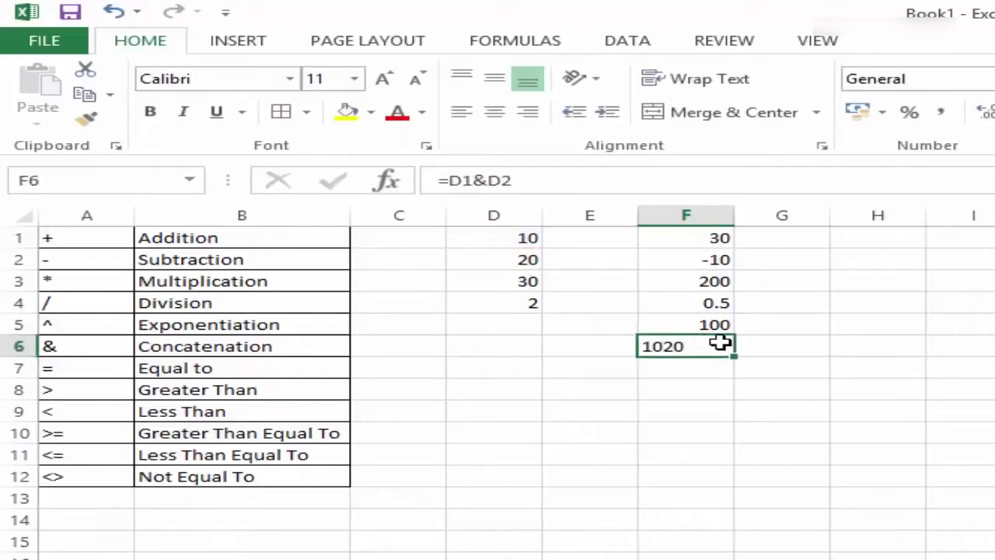
click(870, 238)
- Type a first name in H1 and a last name in I1
text(Sumit)
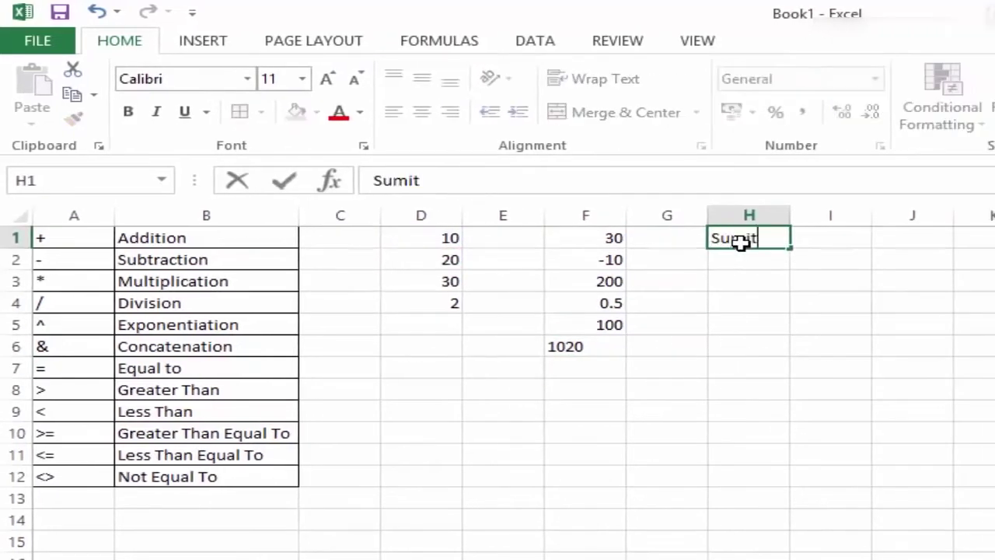
key(Tab)
text(Bansa)
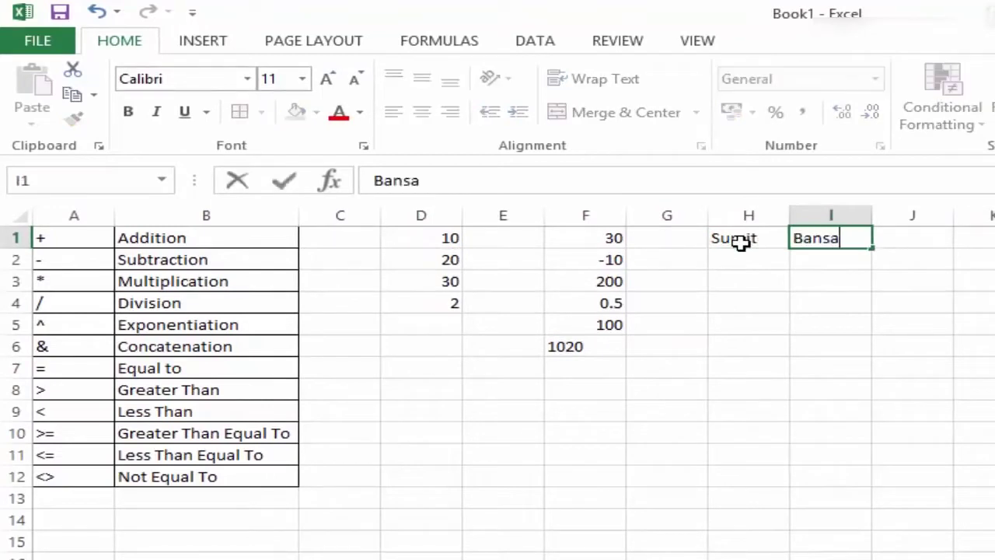
text(l)
key(Return)
- Build =H1&" "&I1 in H3 to join the two names with a space
key(Down)
key(Left)
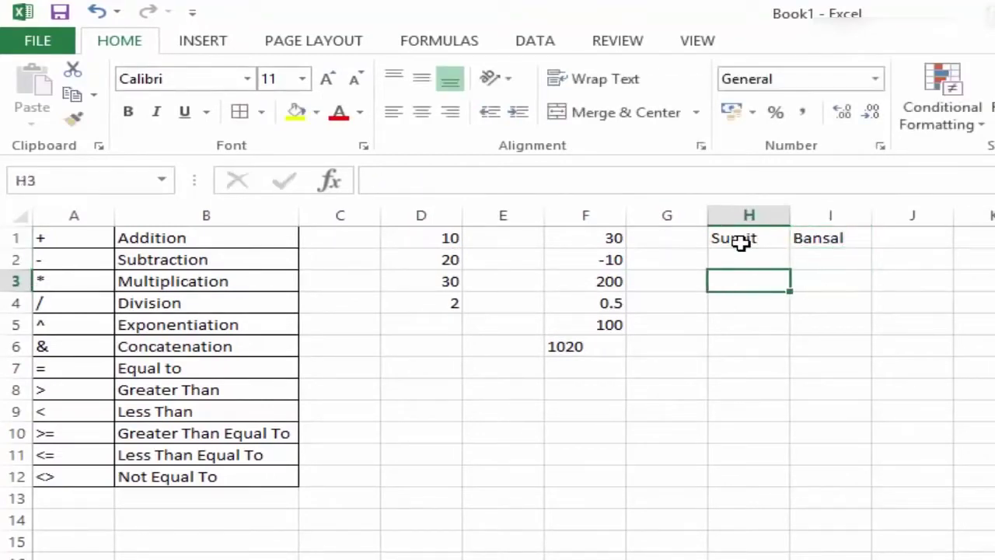
text(=)
click(743, 241)
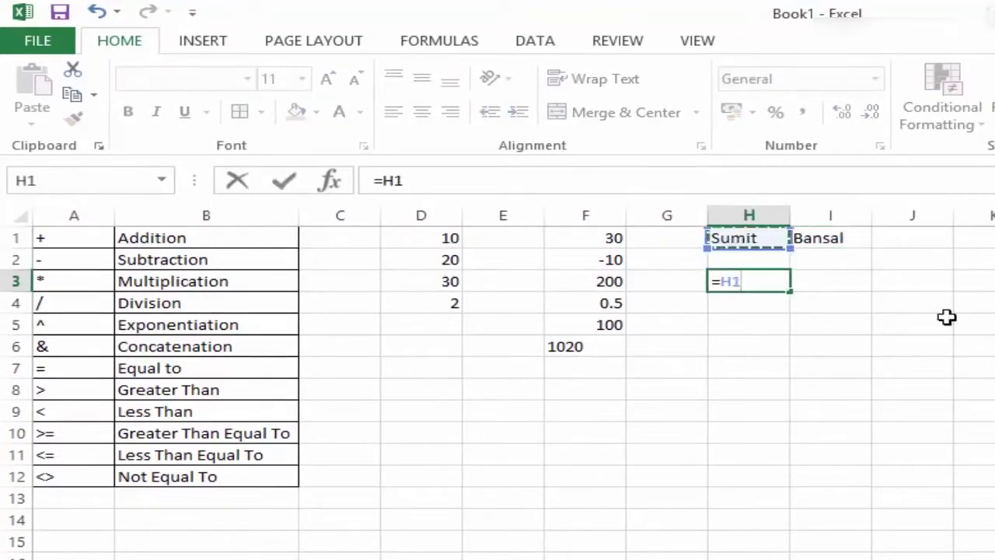
text(&)
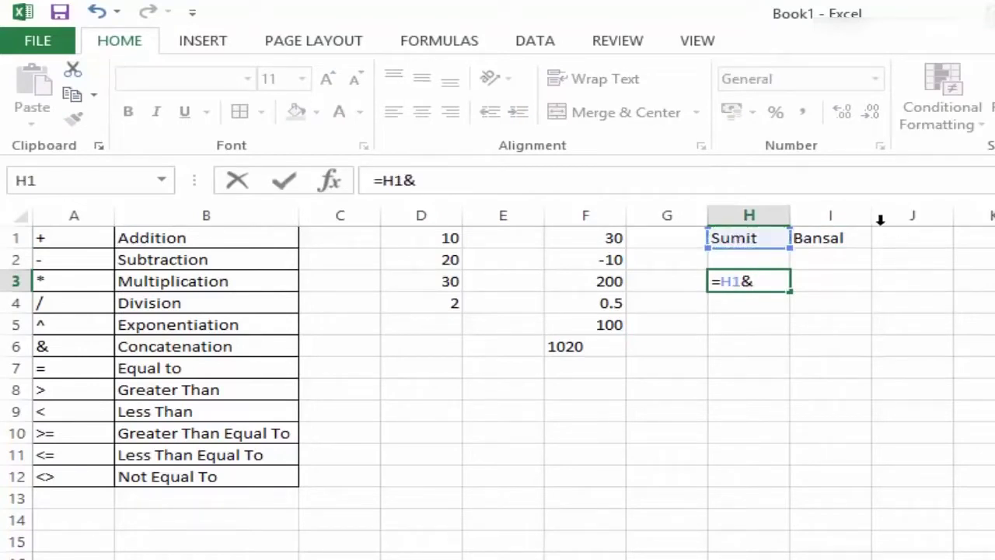
click(849, 238)
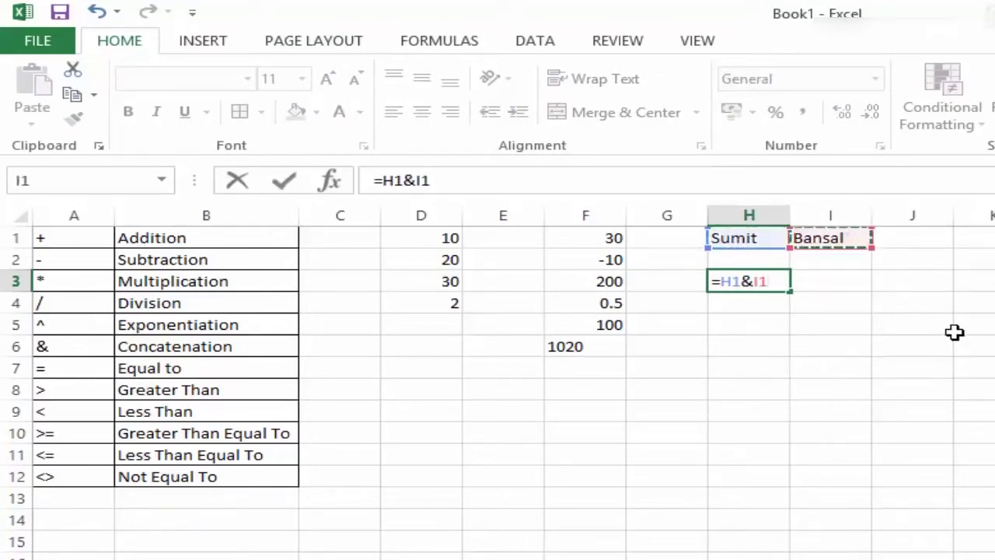
key(ctrl+Return)
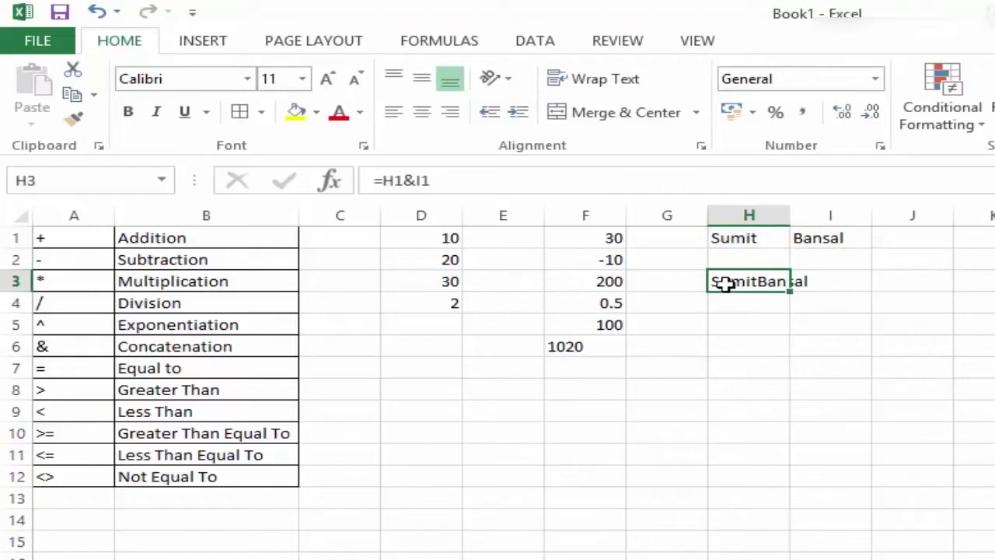
double_click(775, 285)
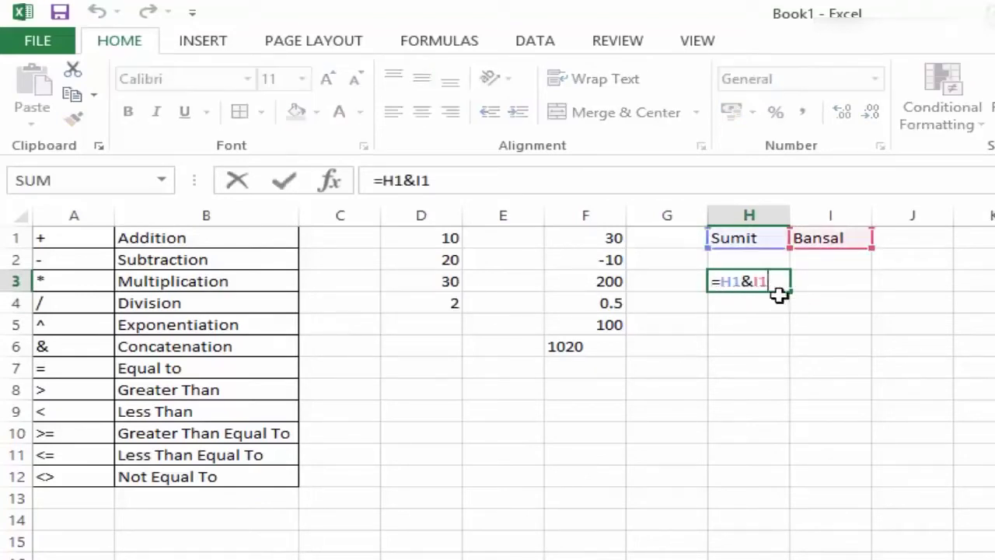
click(755, 280)
text(" ")
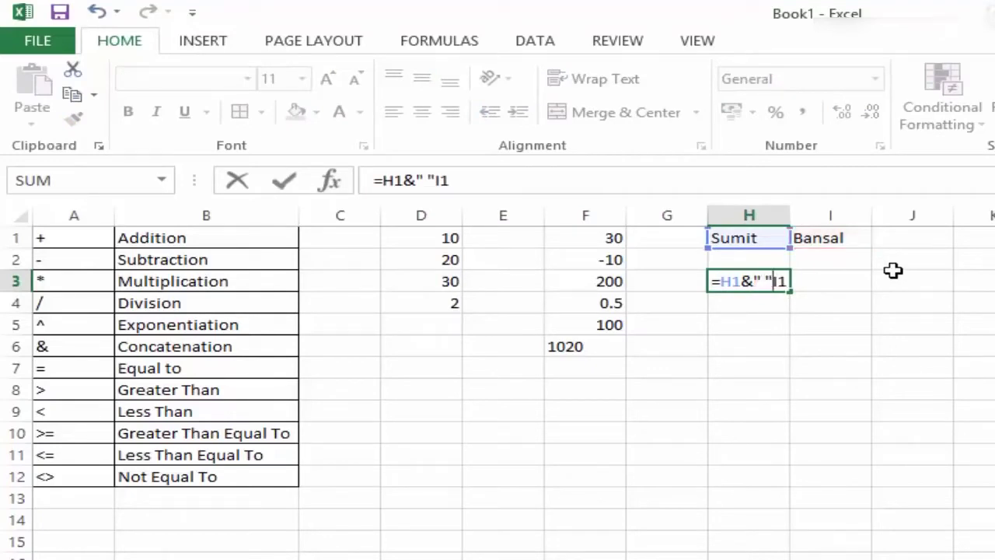
text(&)
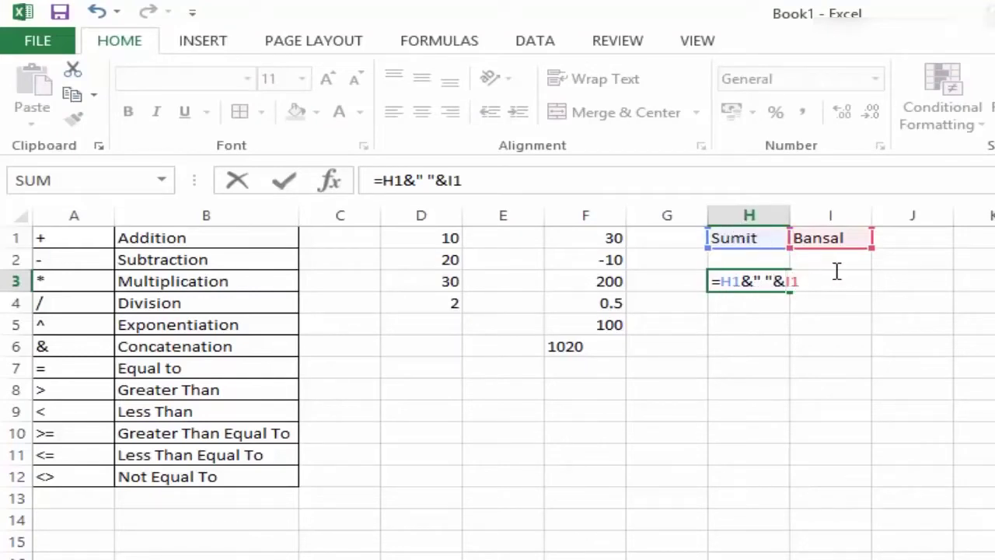
key(Return)
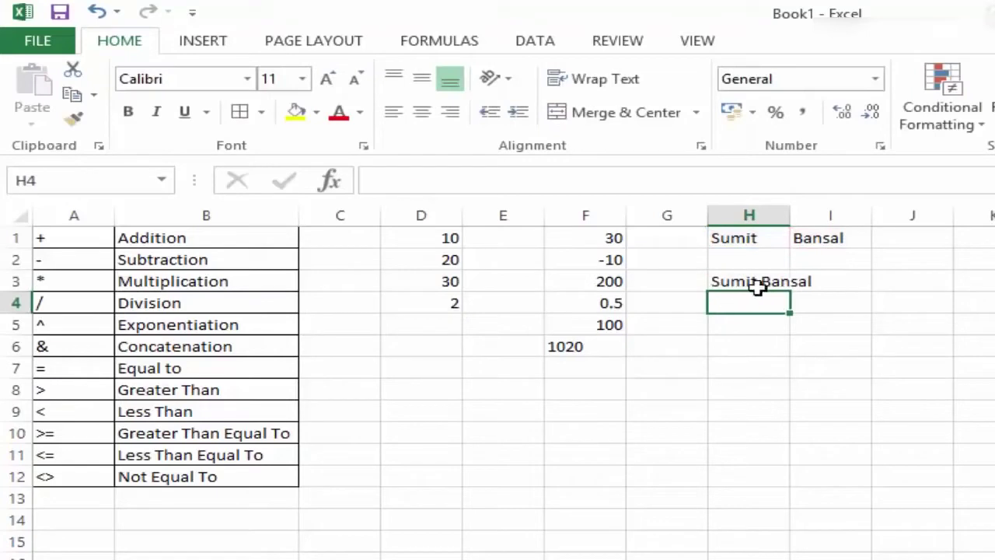
- Clear the scratch cells H1:I3
drag(744, 237, 817, 277)
key(Delete)
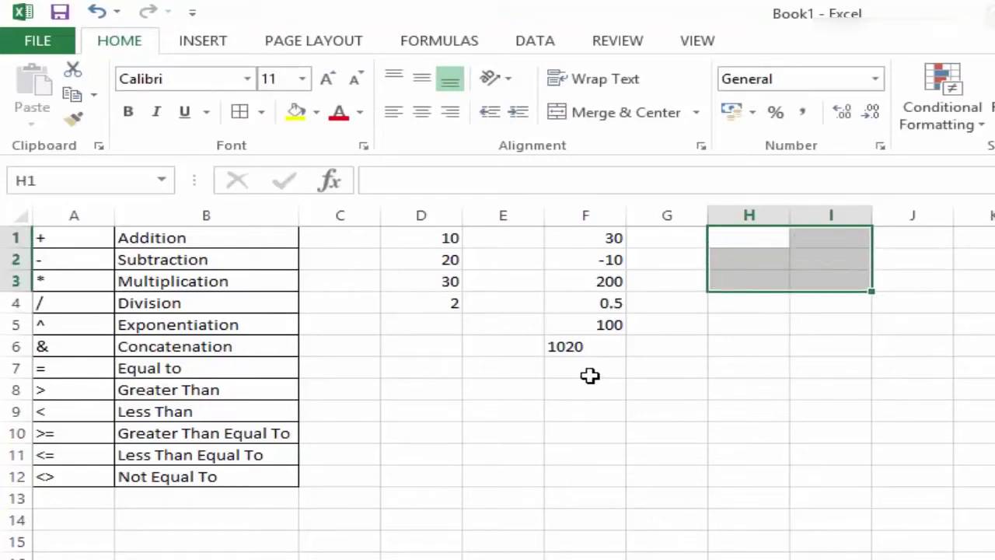
click(589, 372)
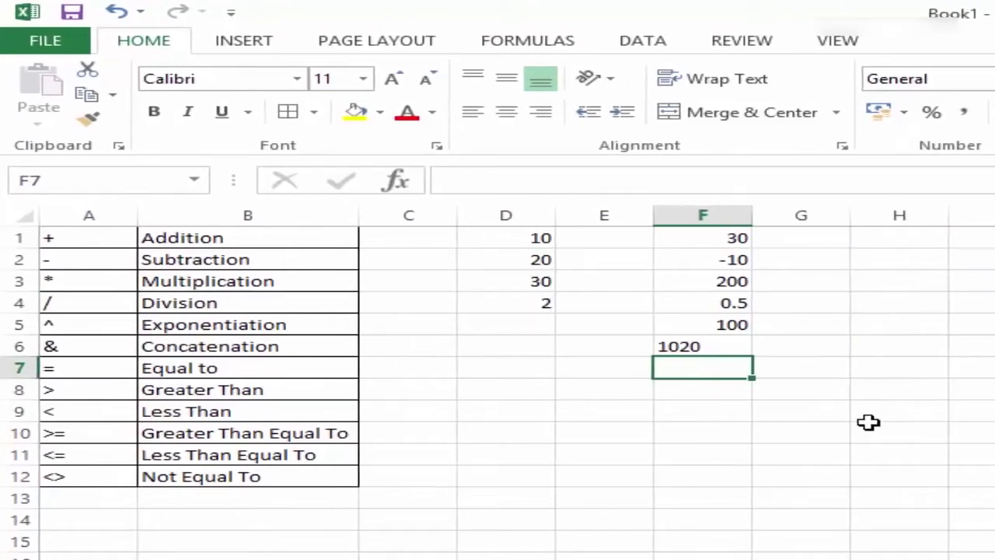
- Enter =D1=D2 in F7, which returns FALSE
text(=)
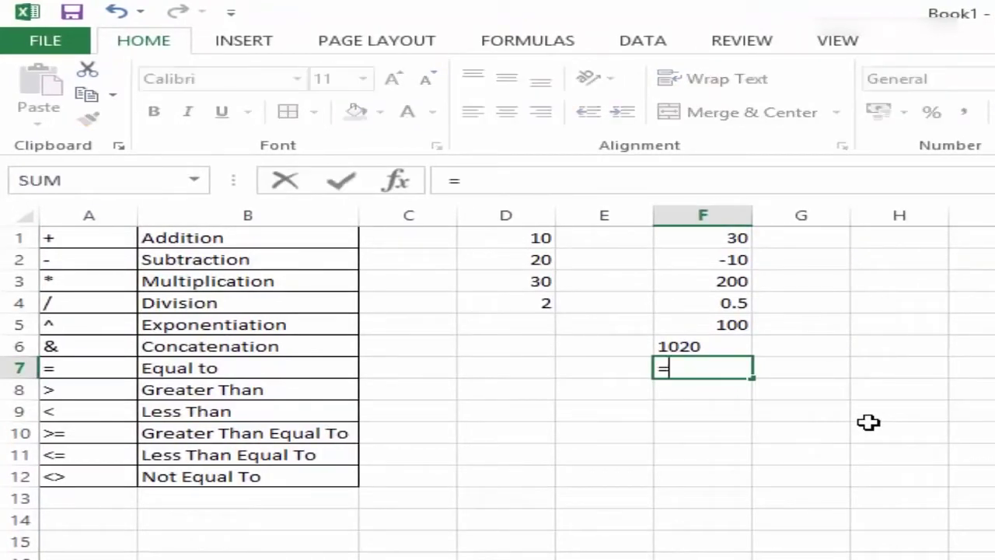
click(536, 241)
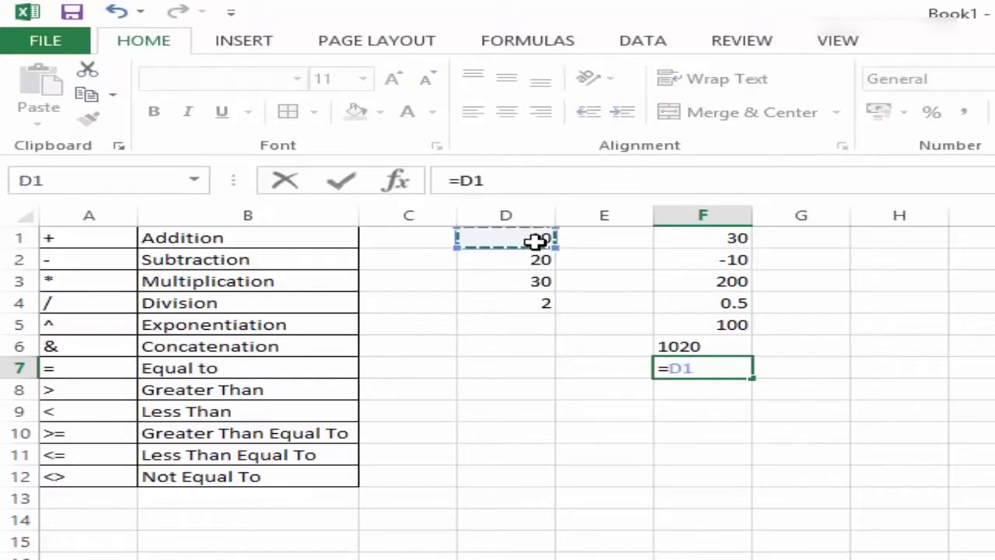
text(=)
click(525, 259)
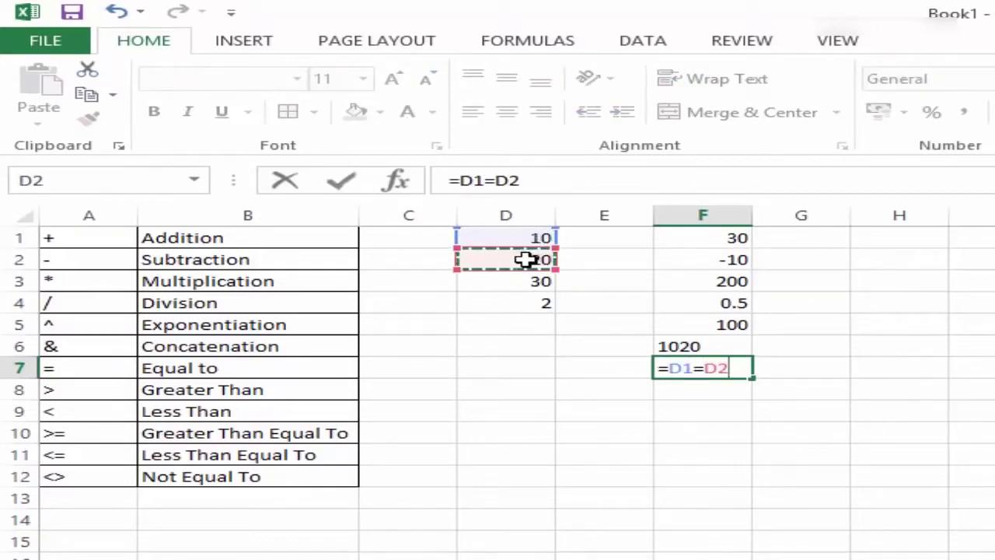
key(Return)
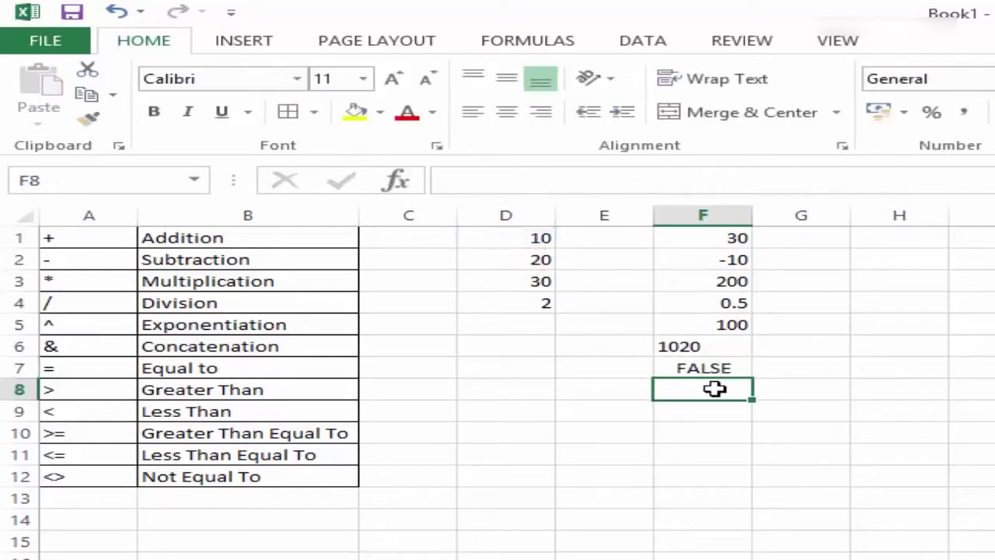
- Change D2 to 10 to see F7 update, then undo back to 20
click(533, 261)
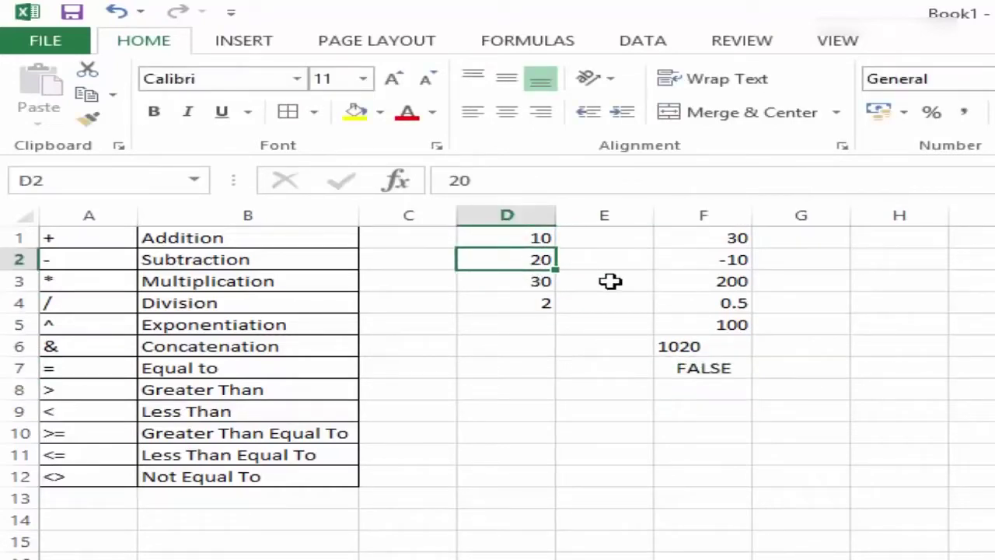
text(10)
key(Return)
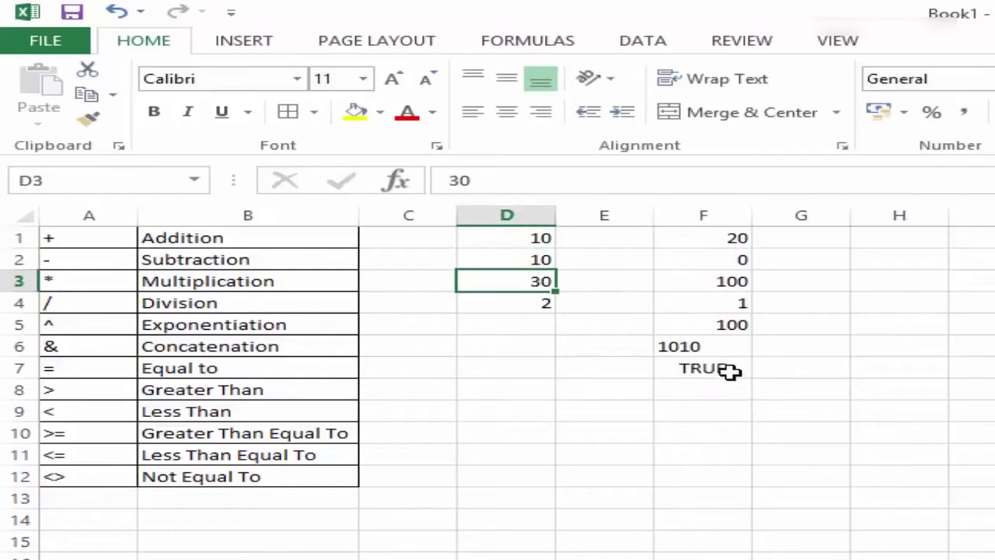
key(ctrl+z)
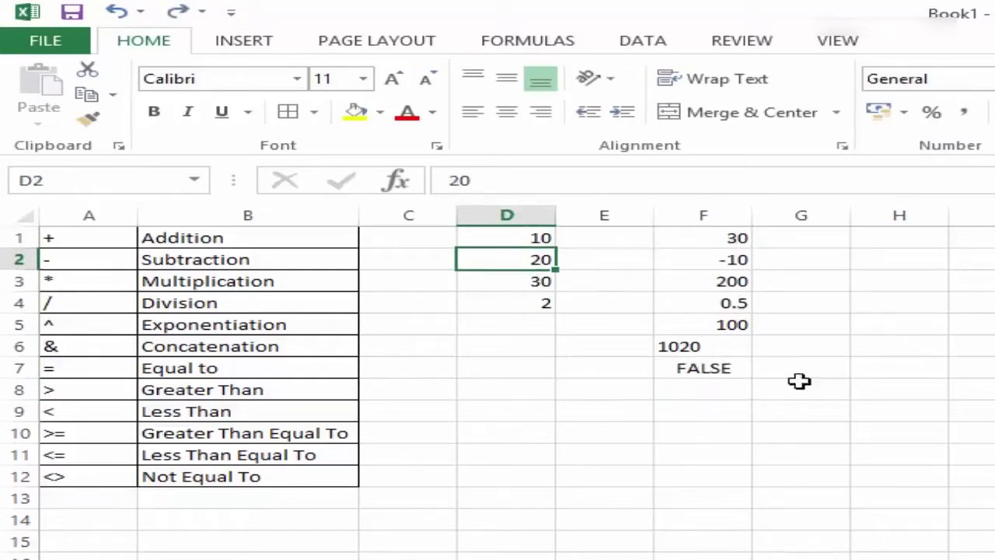
click(712, 388)
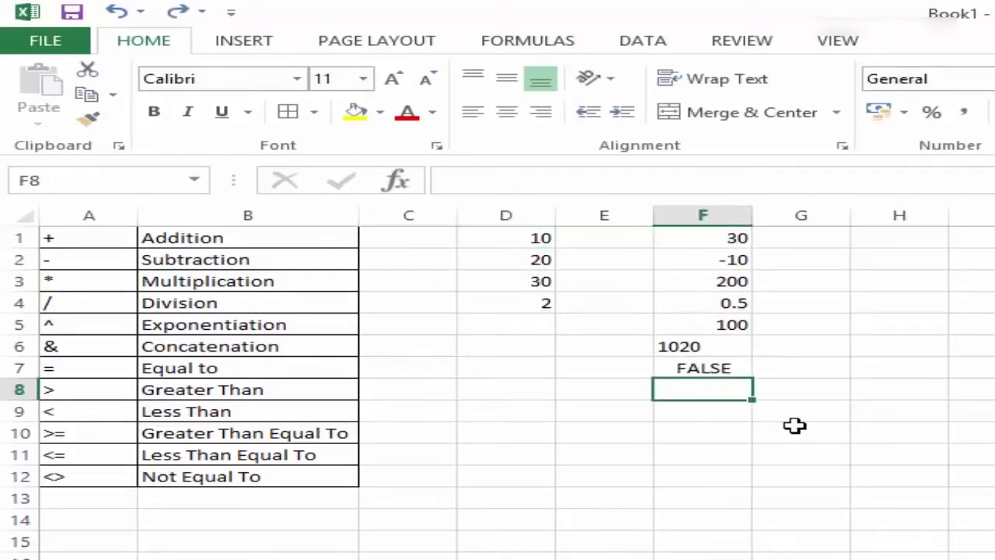
- Enter =D1>D2 in F8, giving FALSE
text(=)
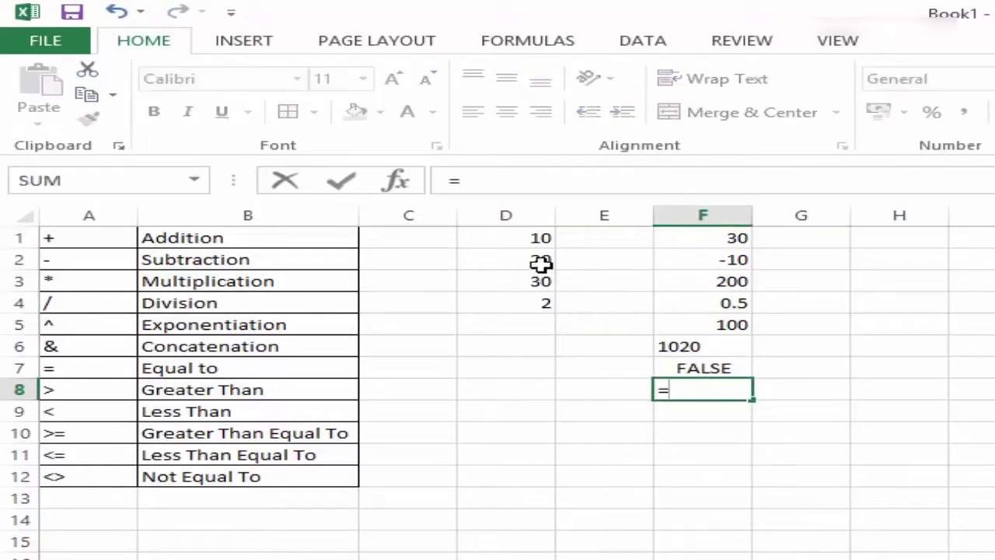
click(514, 241)
text(>)
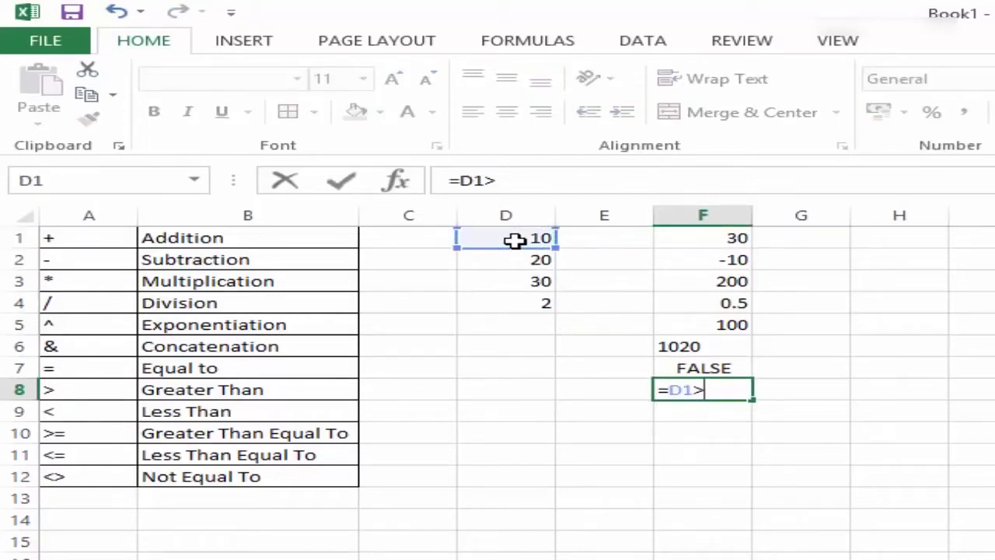
click(518, 259)
key(Return)
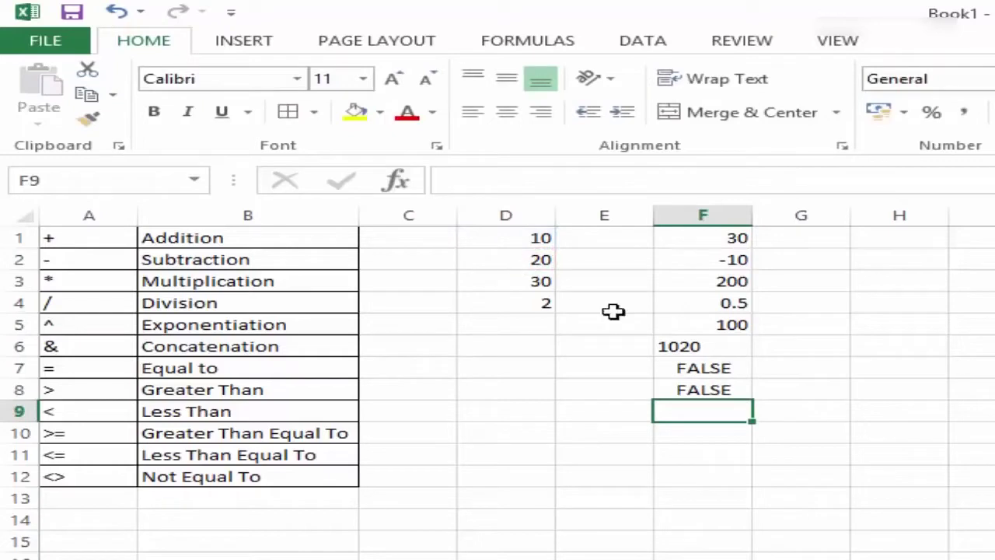
- Enter =D1<D2 in F9, giving TRUE
text(=)
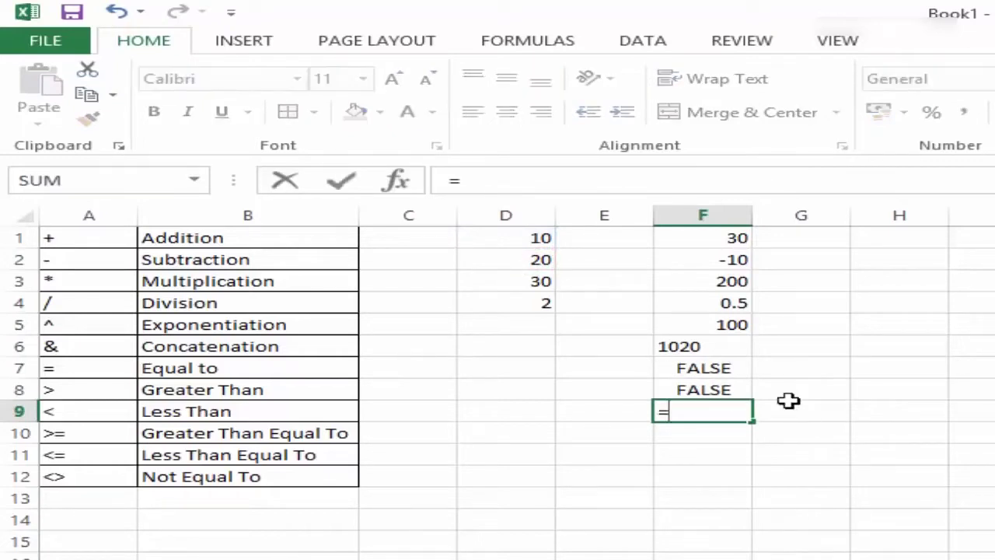
click(540, 241)
text(<)
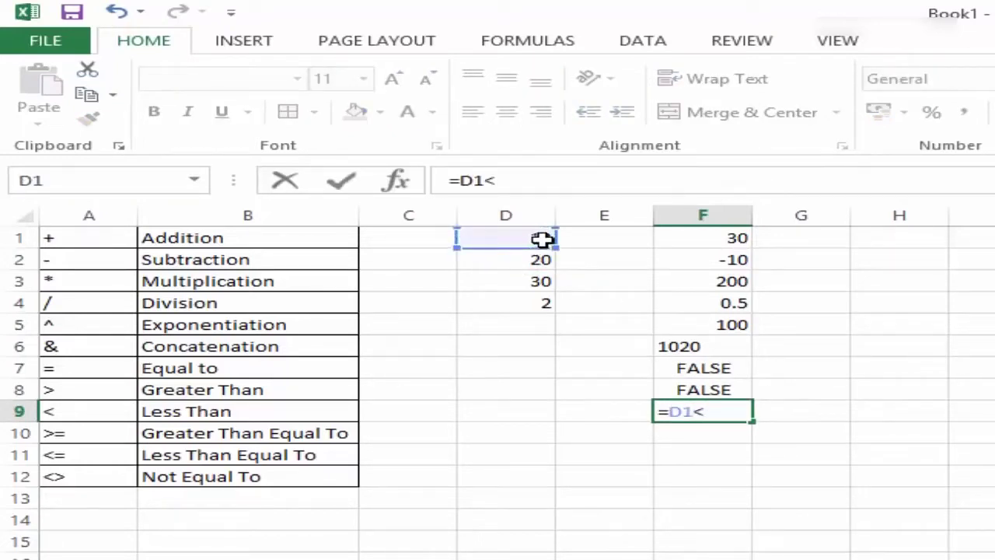
click(535, 259)
key(Return)
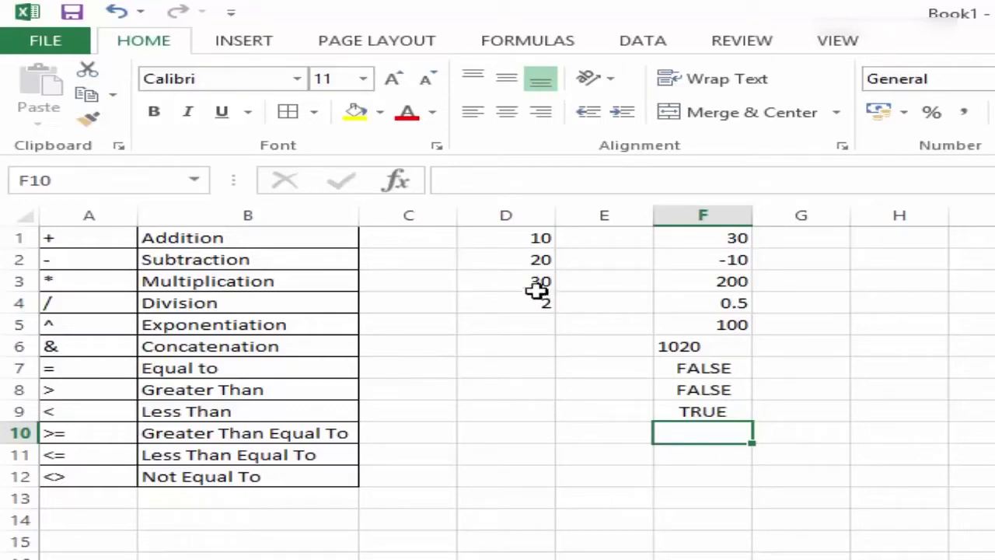
- Enter 10.1 in cell D5
click(523, 332)
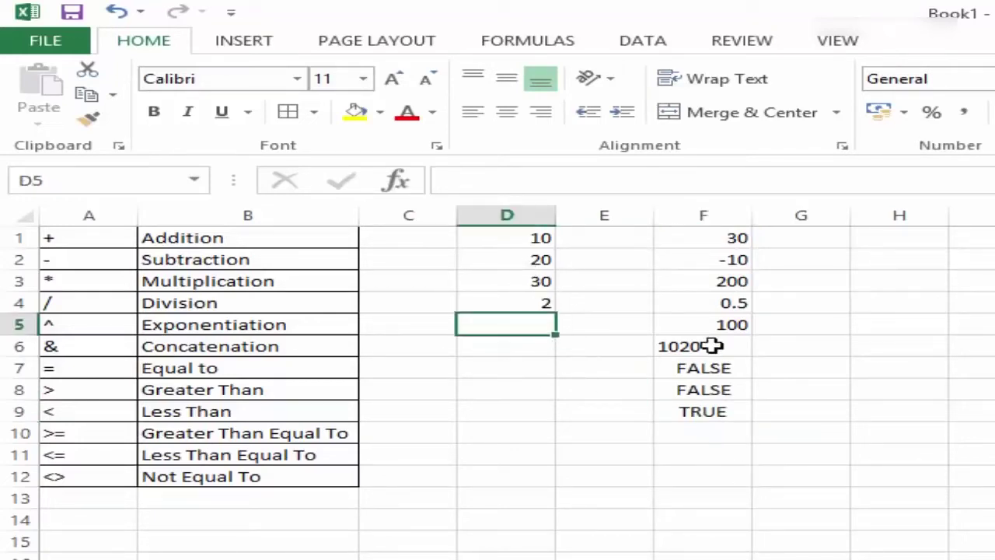
text(10.)
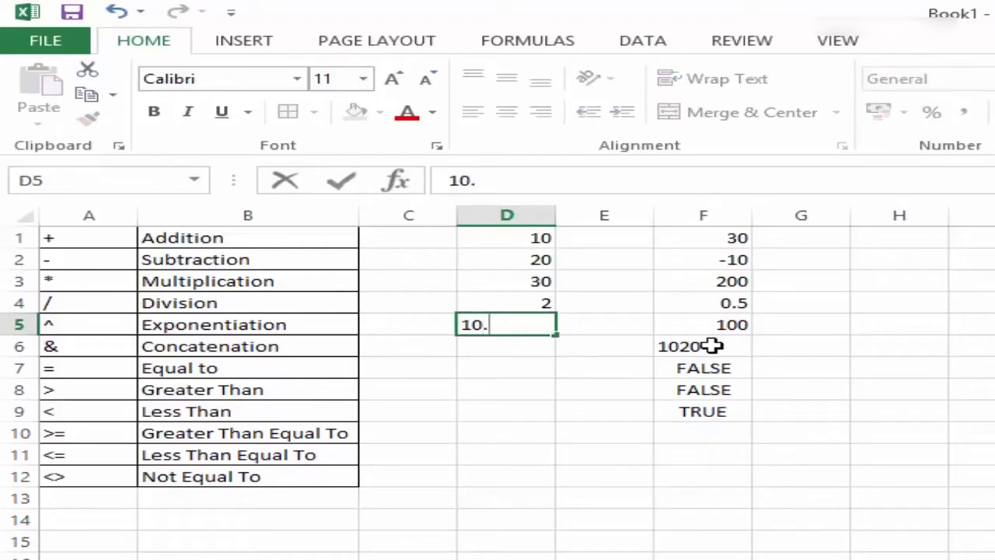
text(1)
key(Return)
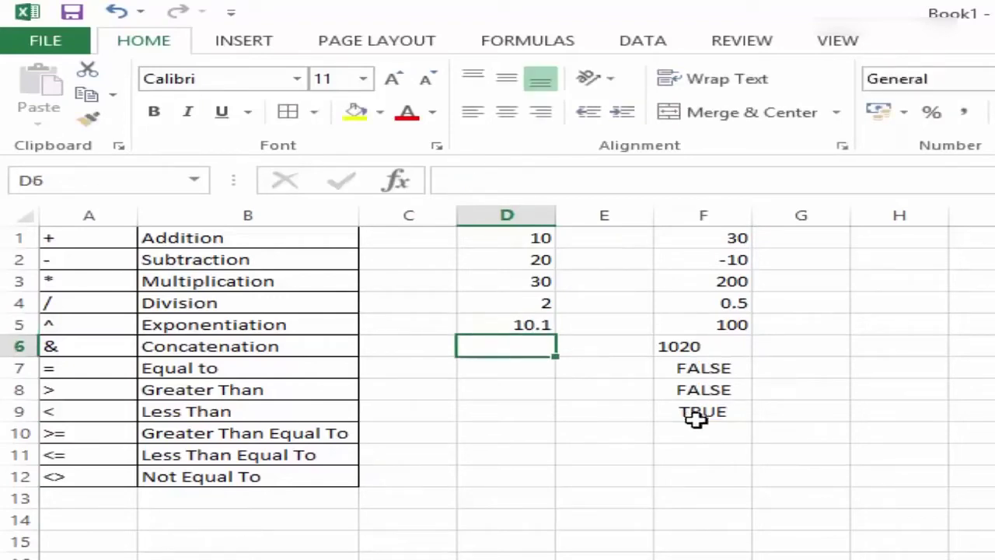
- Enter the comparison formula =D5>=D1 in F10
click(700, 433)
text(=)
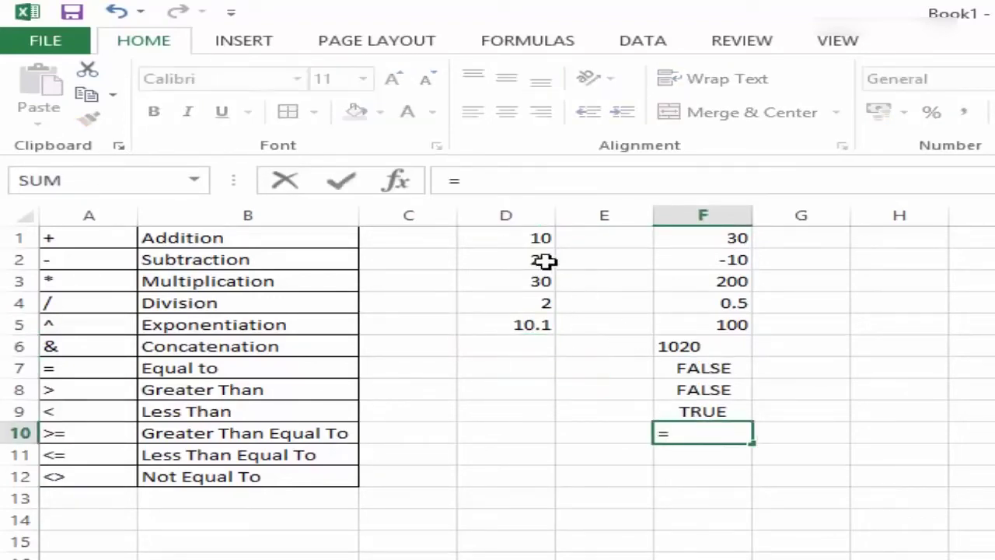
click(533, 239)
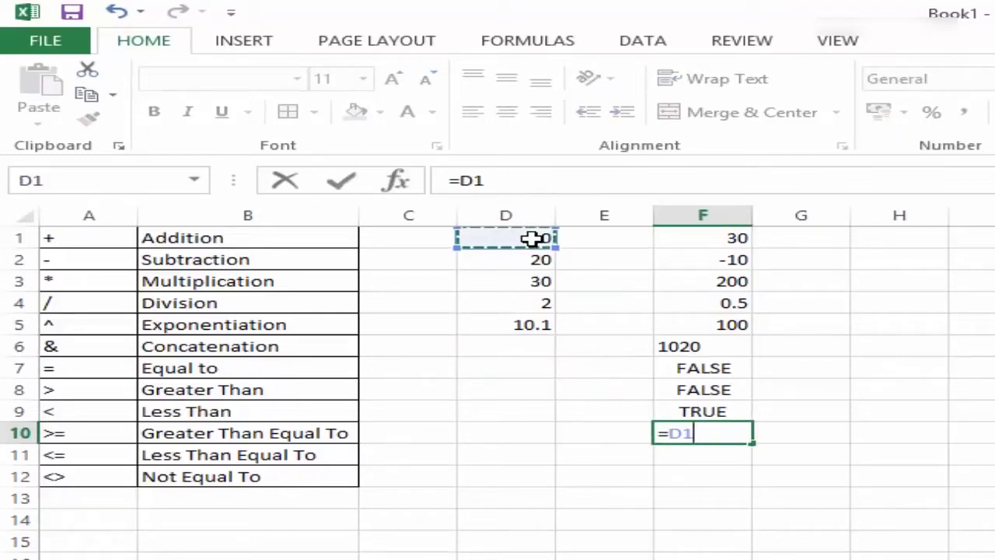
key(BackSpace)
key(BackSpace)
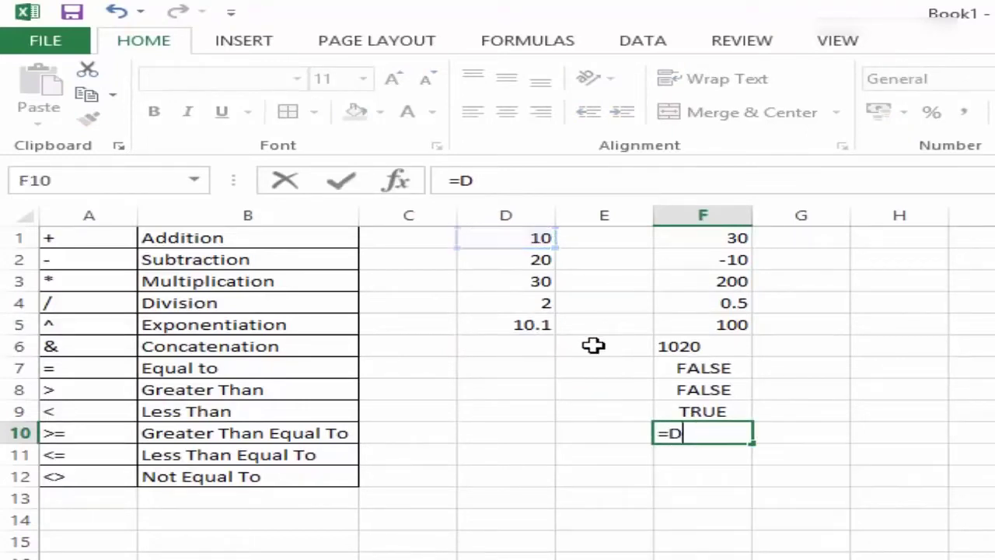
click(536, 327)
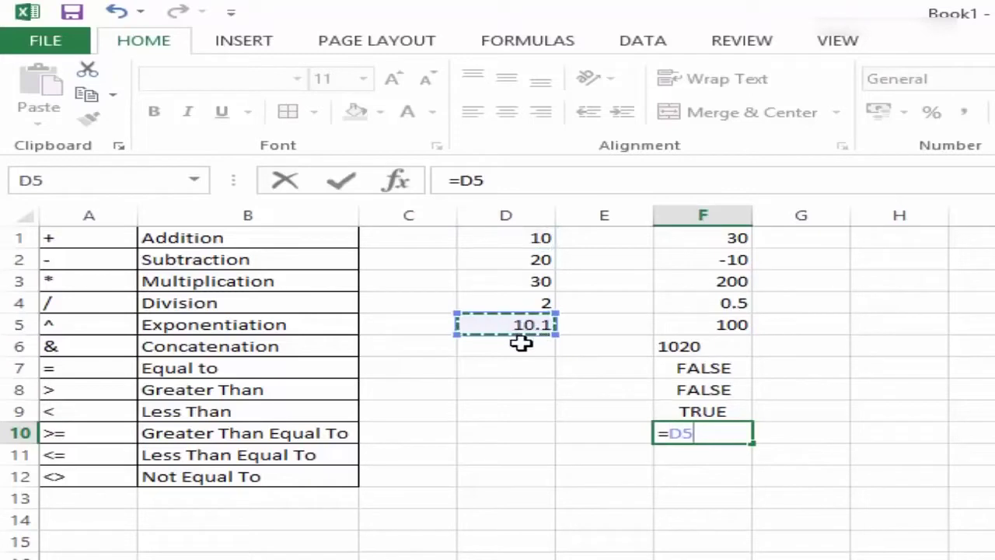
text(>=)
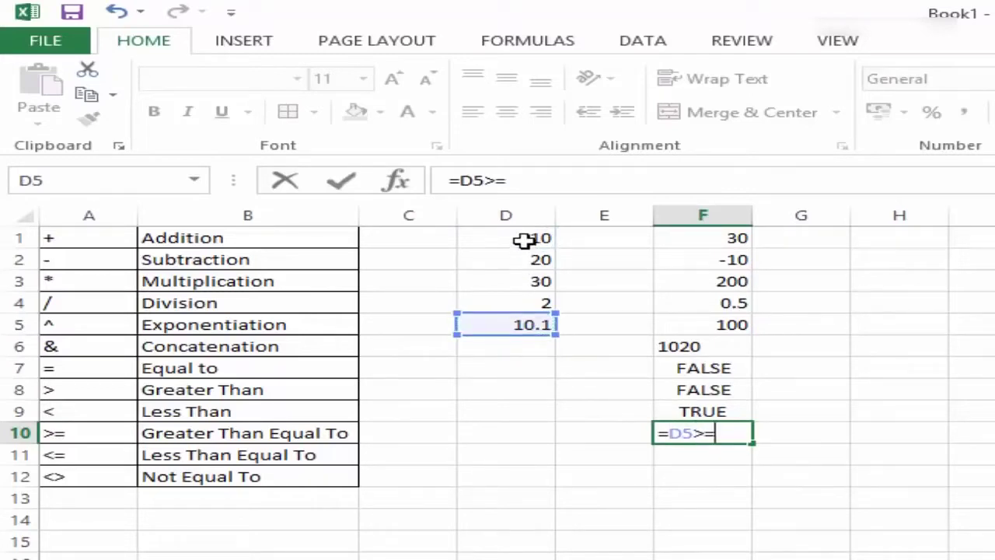
click(523, 239)
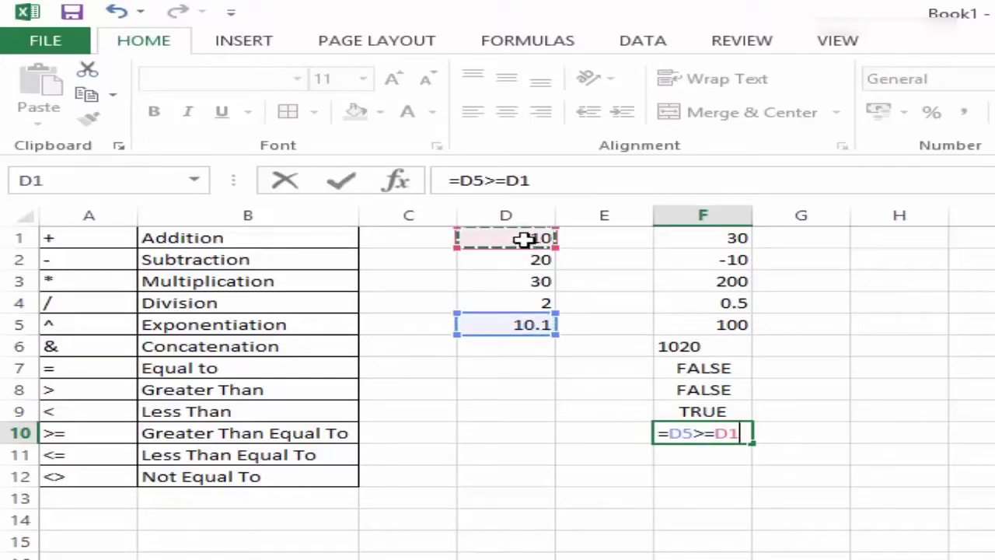
key(Return)
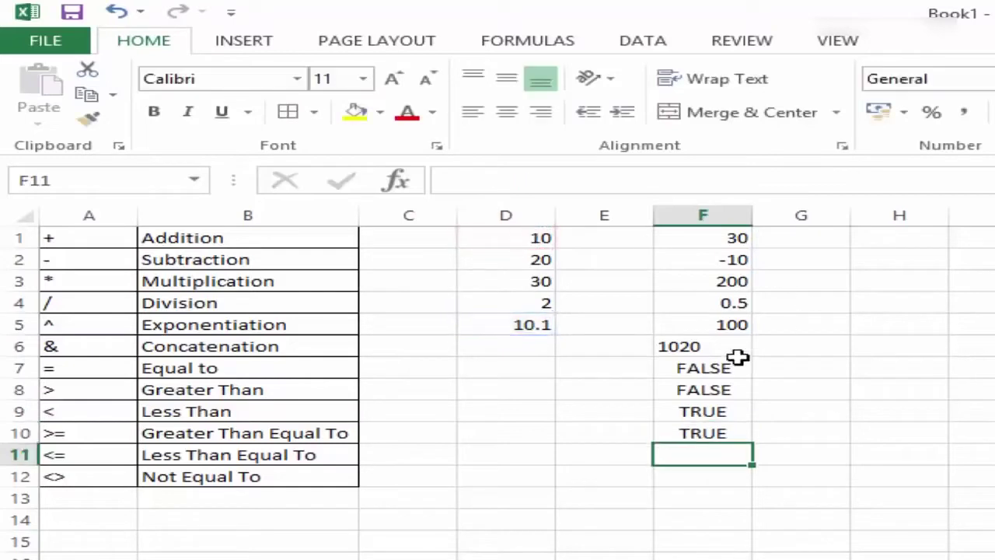
- Test the comparison by changing D1 to 10.1 and rechecking F10's formula
click(527, 239)
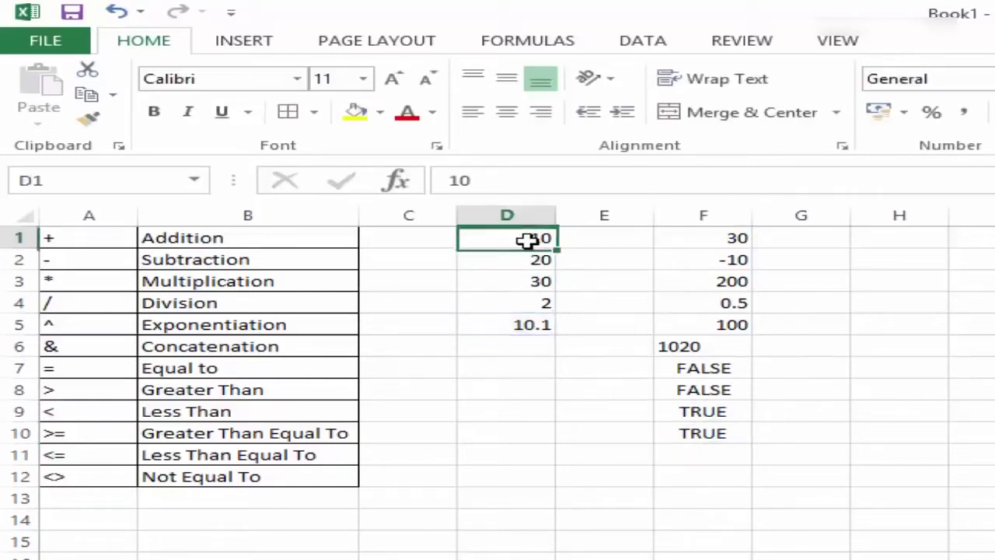
text(10.1)
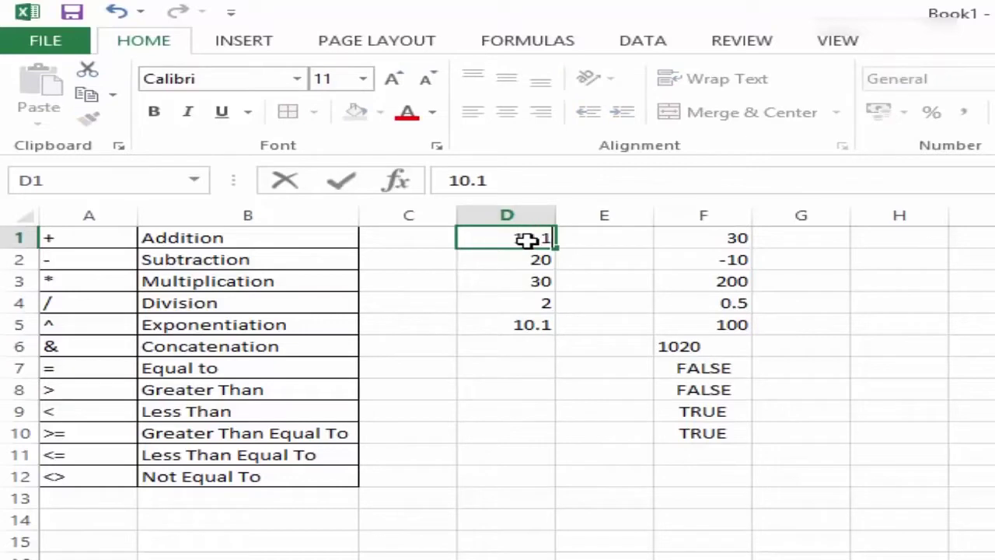
key(Return)
click(706, 433)
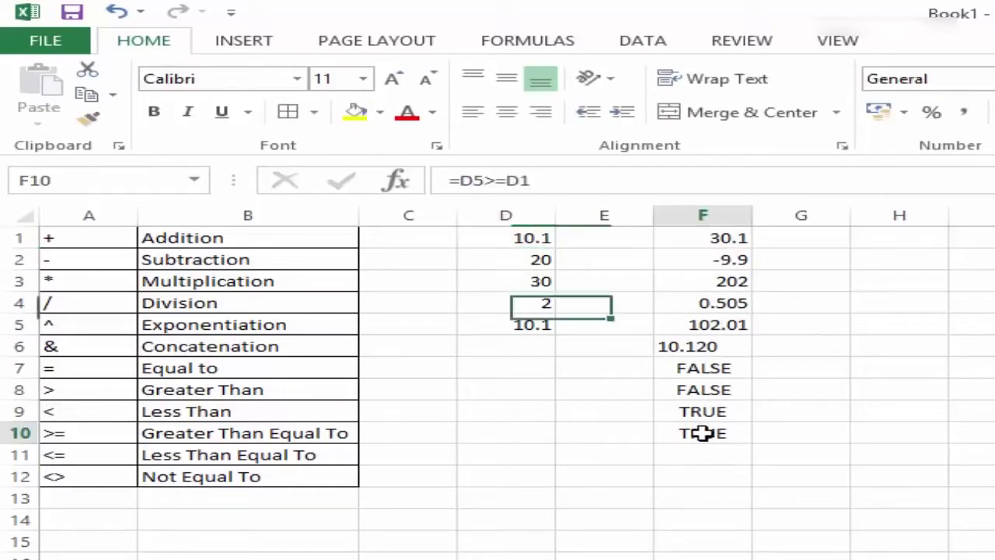
double_click(720, 444)
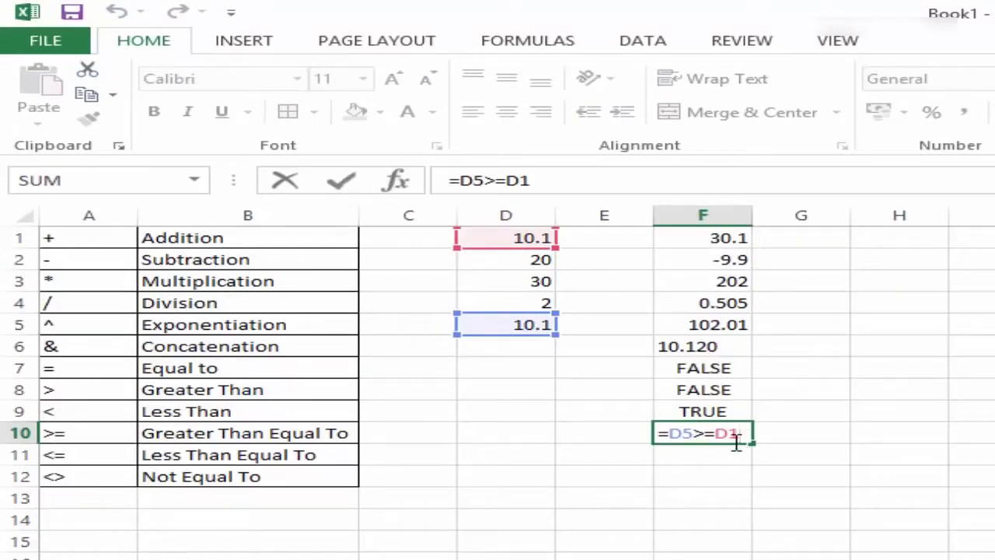
key(Return)
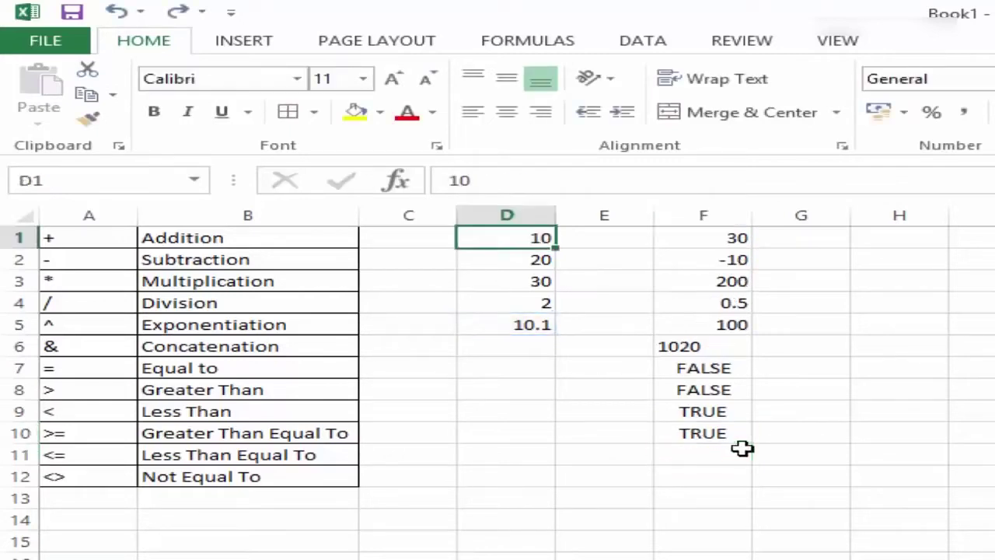
- Enter =D1<=D5 in F11
click(742, 449)
text(=)
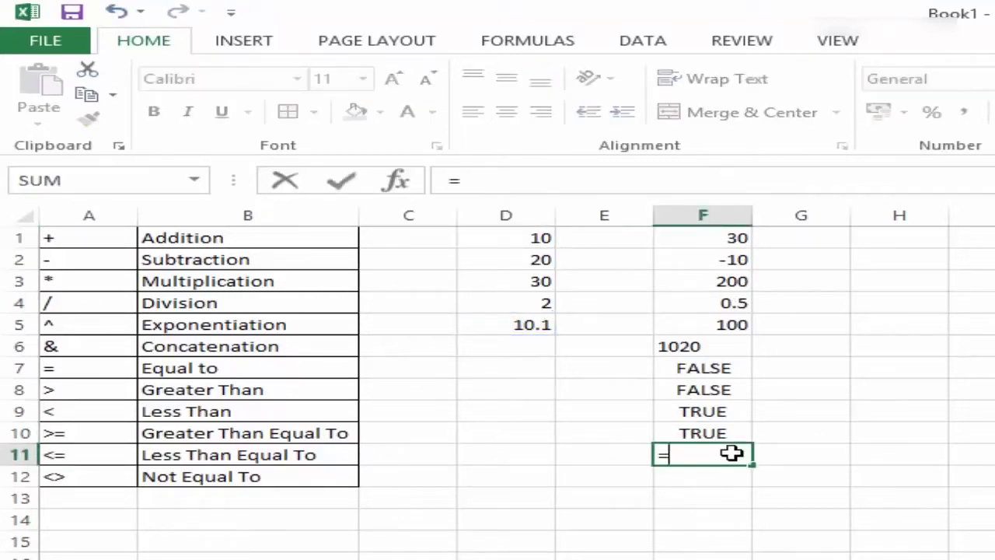
click(496, 241)
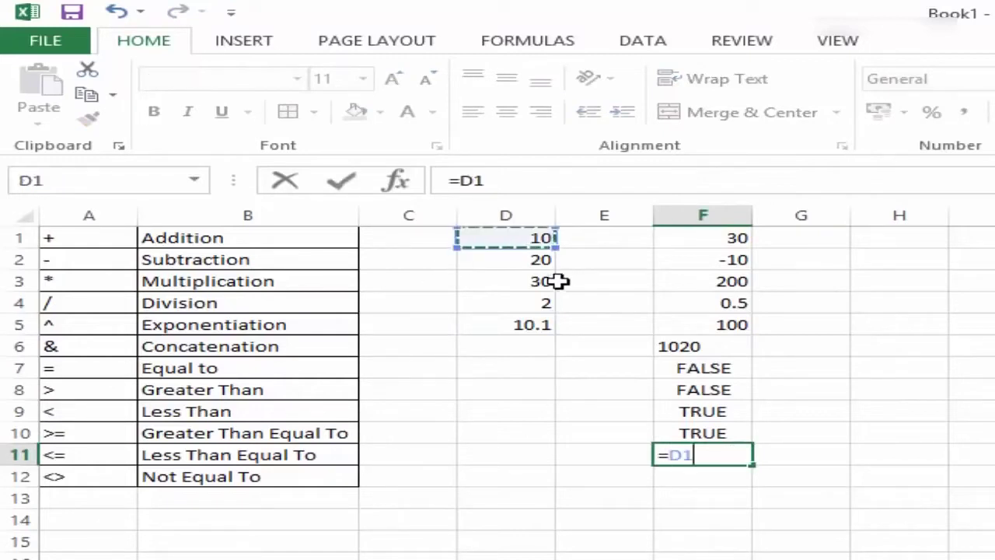
text(<)
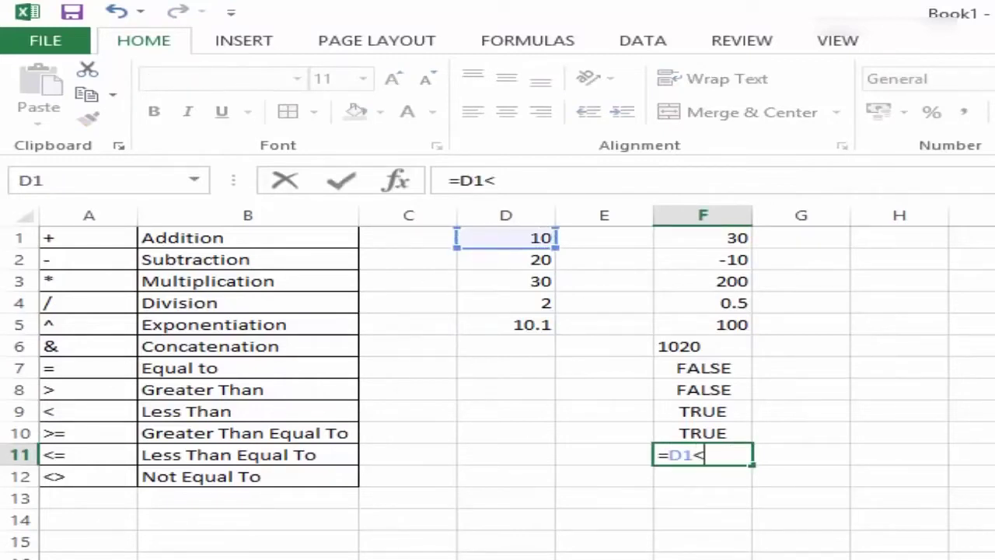
text(=)
click(540, 322)
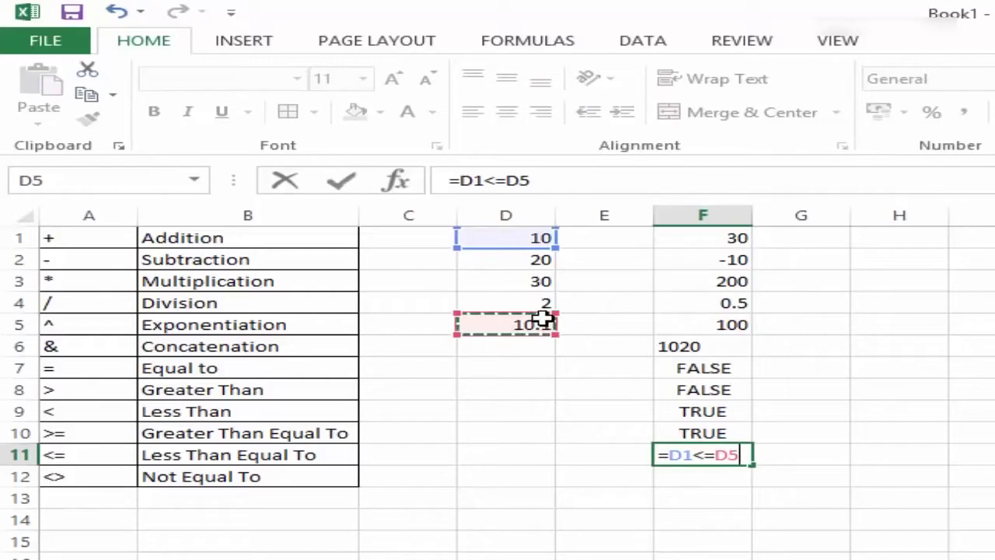
key(Return)
- Change D5 to 9.9
click(543, 322)
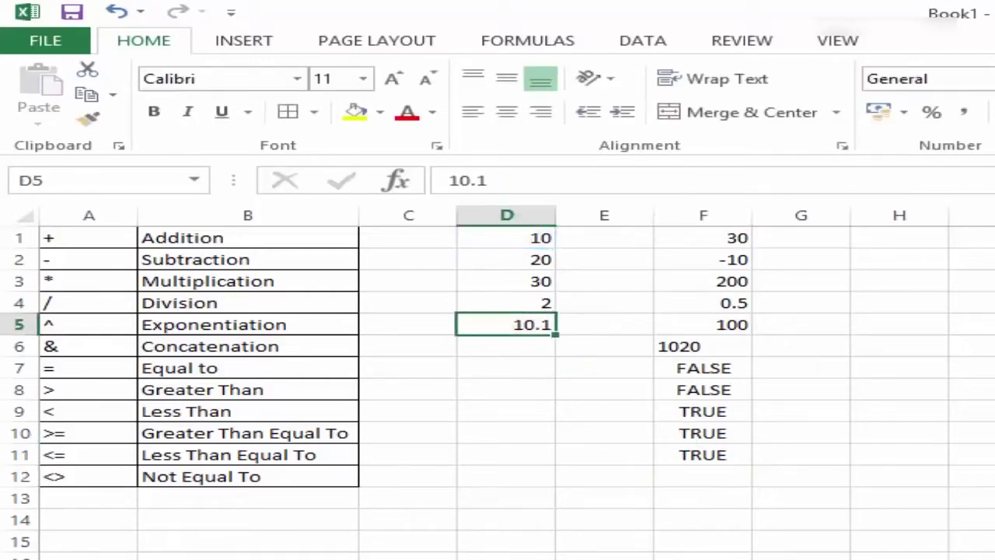
text(9.9)
key(Return)
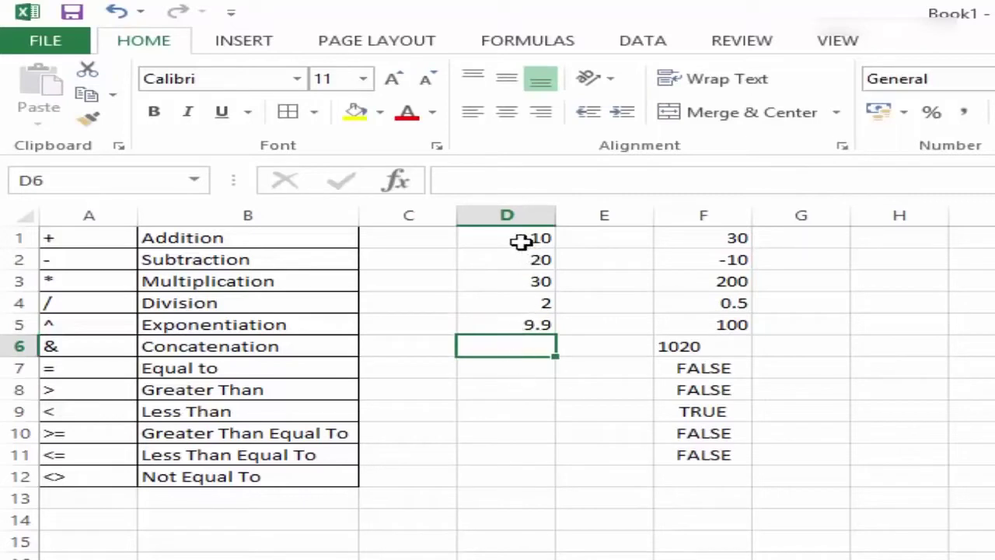
- Enter the not-equal formula =D1<>D5 in F12, returning TRUE
click(703, 480)
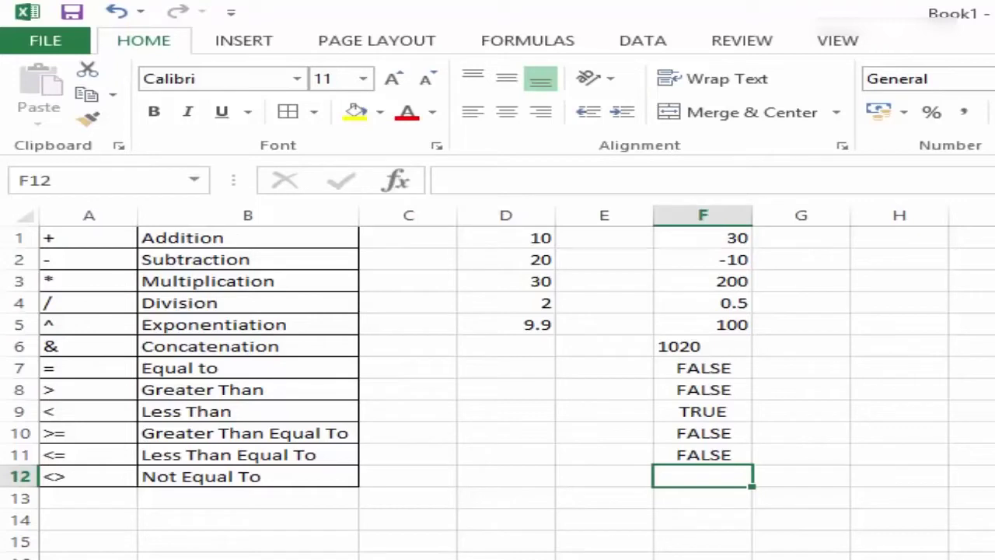
text(=)
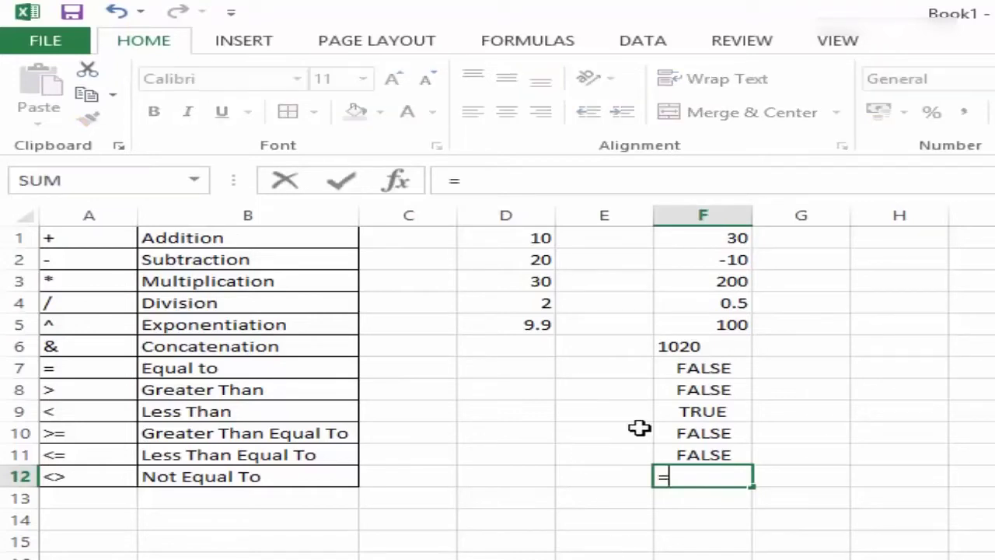
click(521, 245)
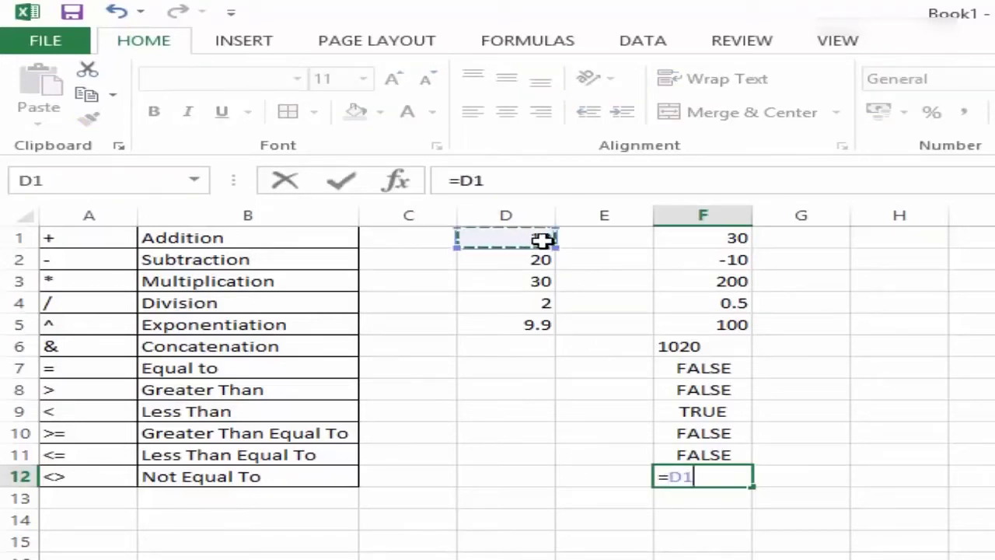
text(<>)
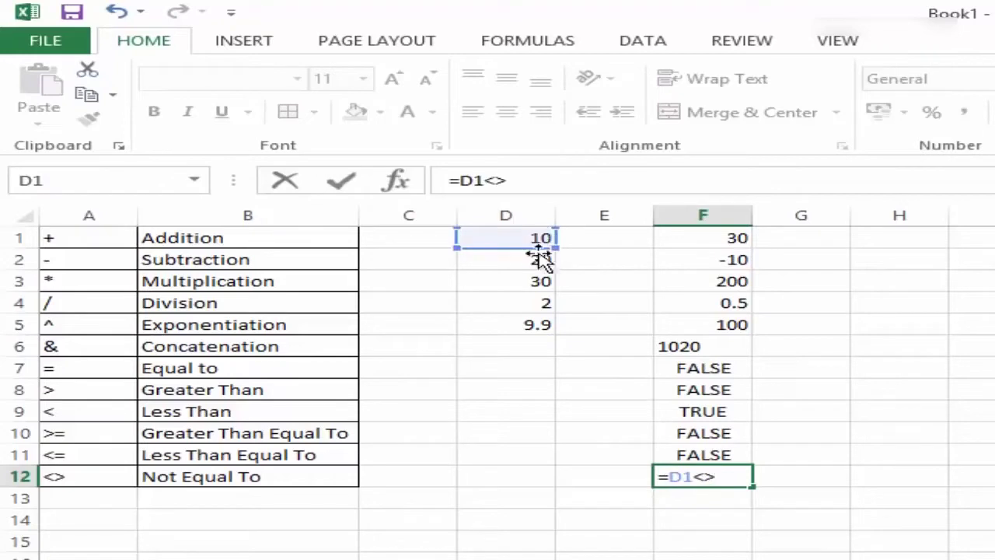
click(518, 324)
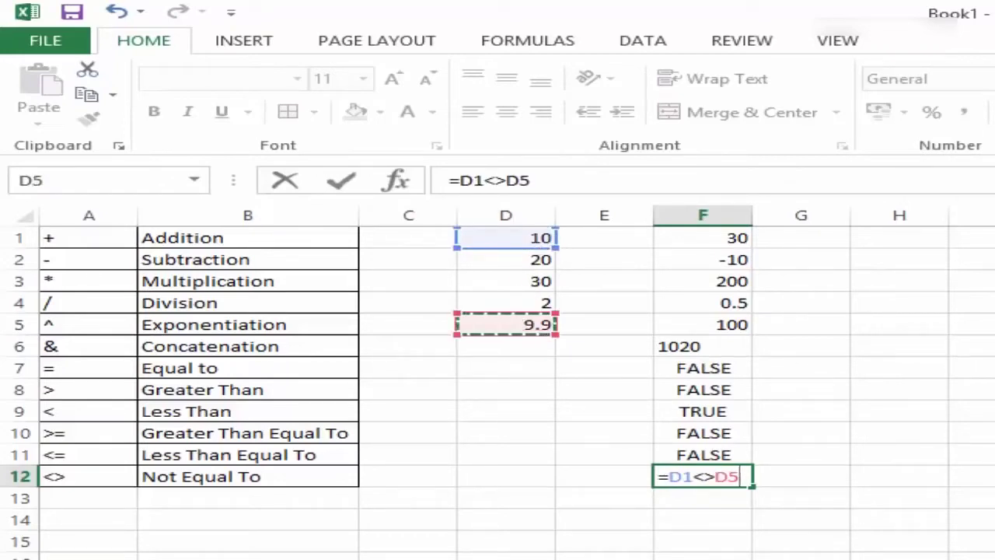
key(Return)
key(Up)
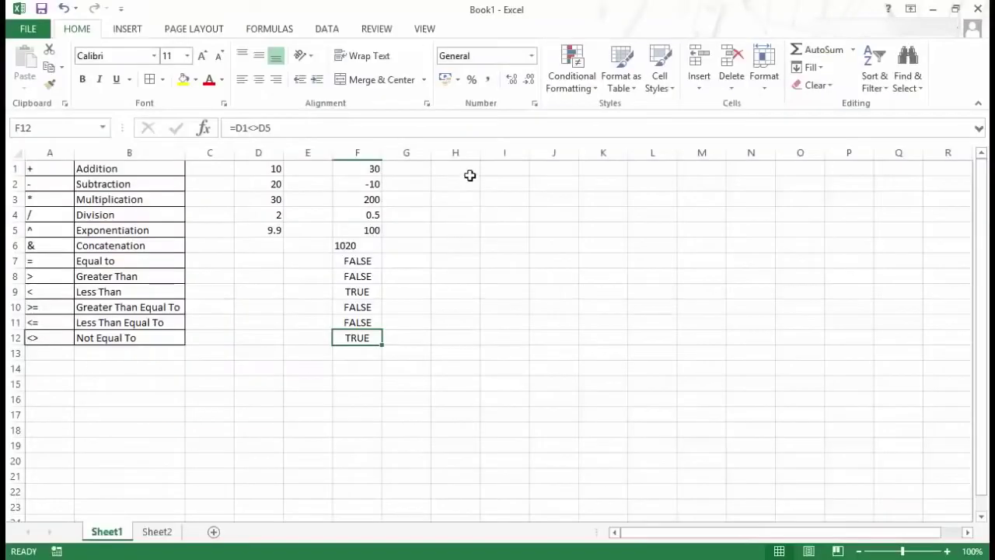
click(469, 168)
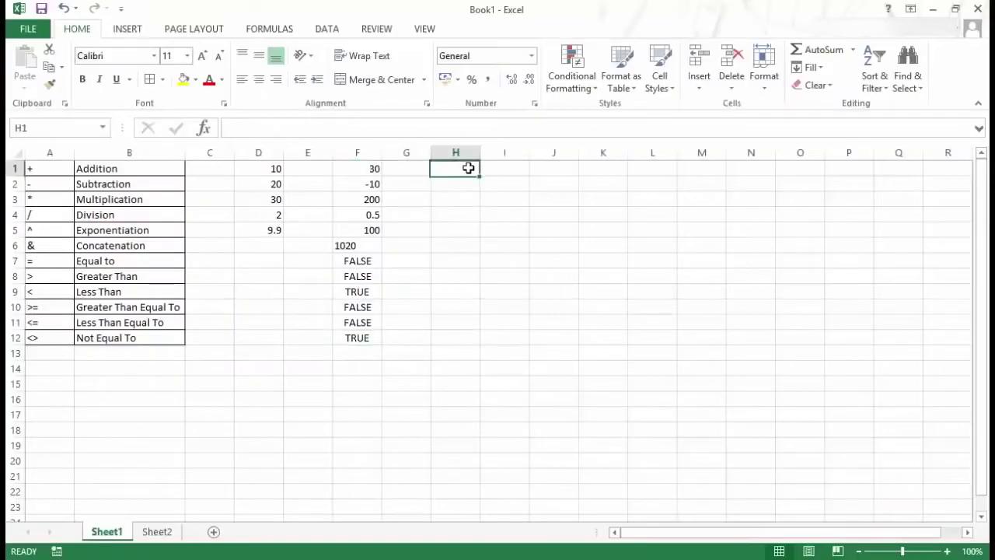
- Build =D1*D4+D2/D4*D1 in H1 from clicked cell references, returning 120
text(=)
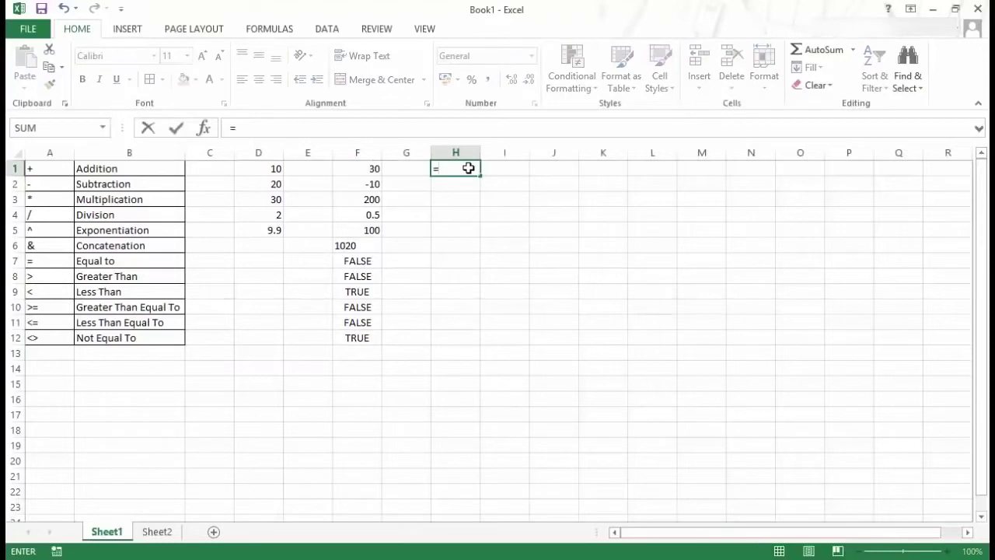
click(272, 168)
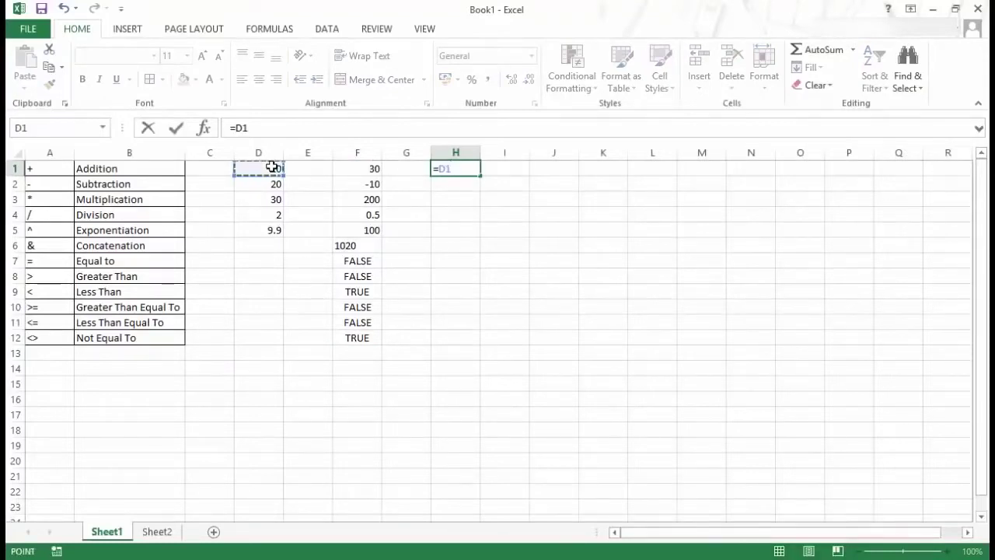
text(*)
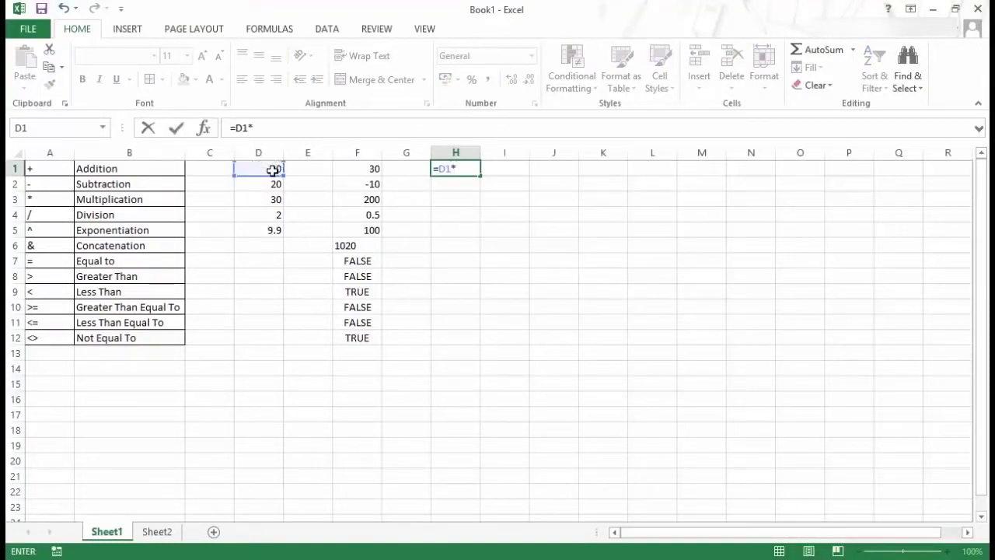
click(273, 213)
text(+)
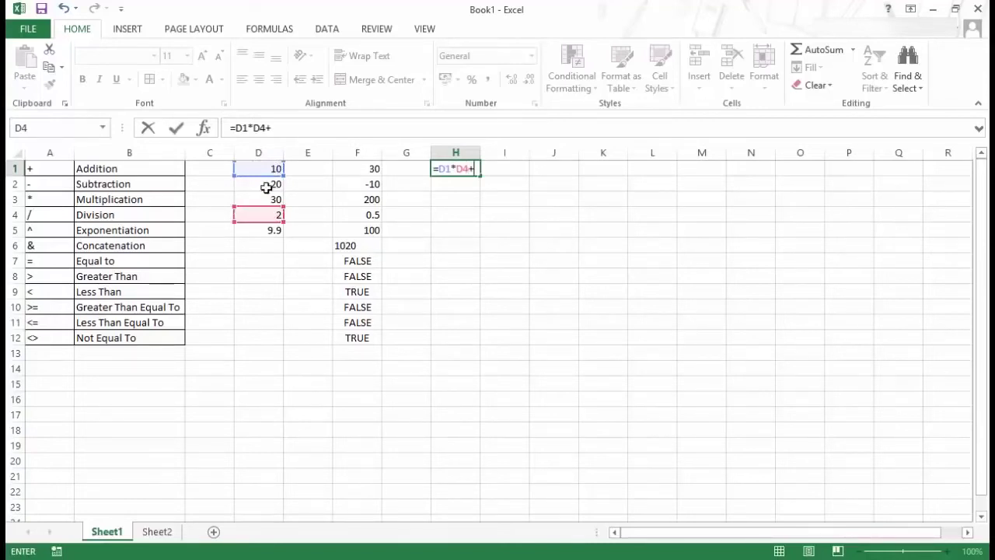
click(268, 185)
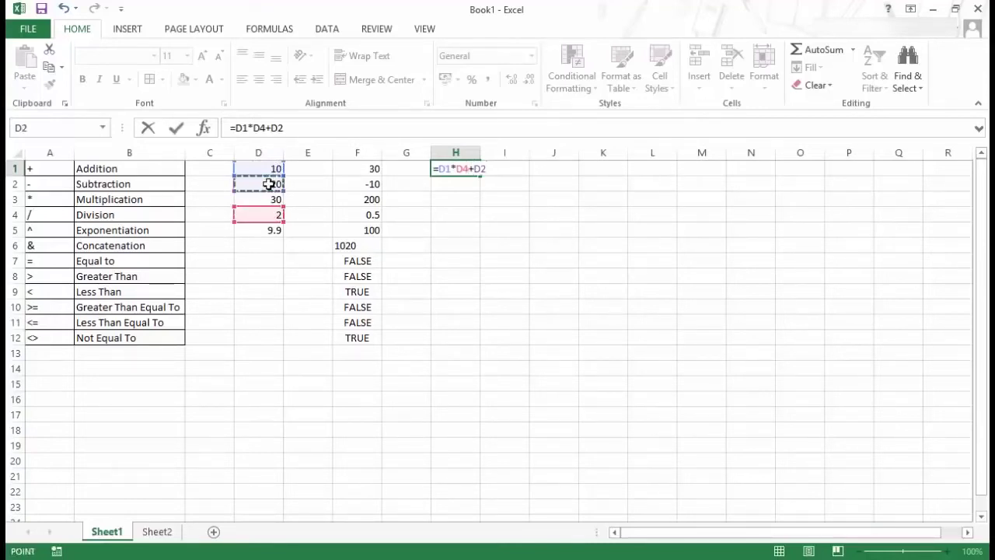
text(/)
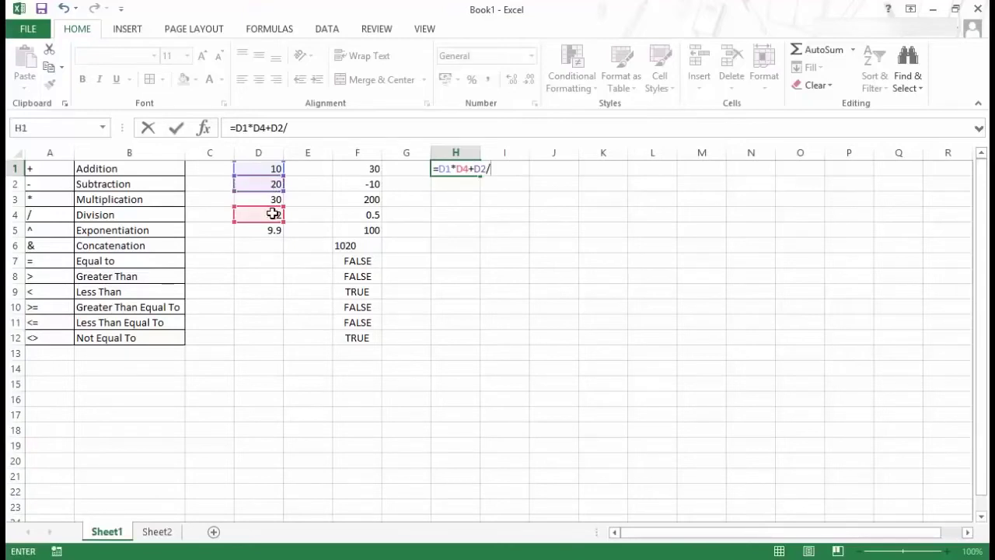
click(272, 213)
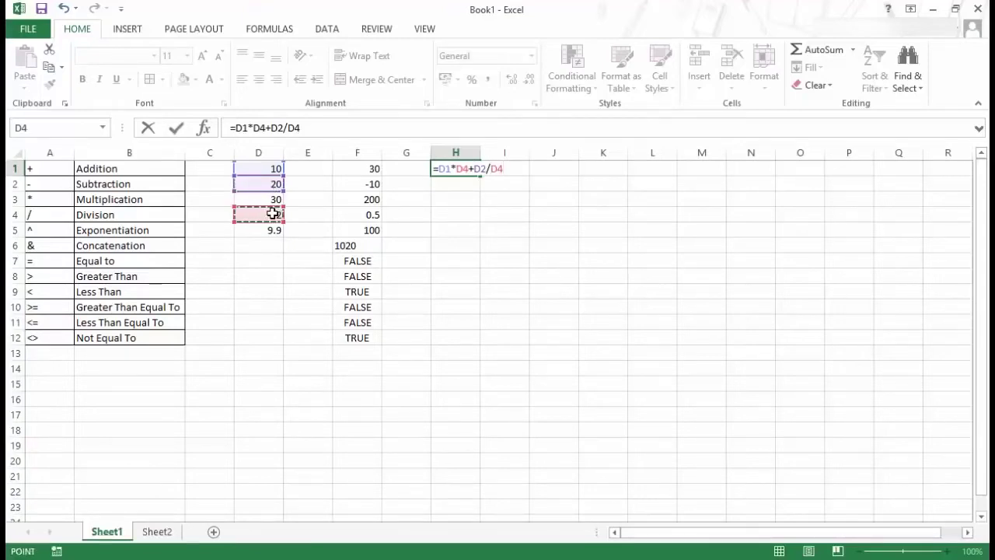
text(*)
click(273, 170)
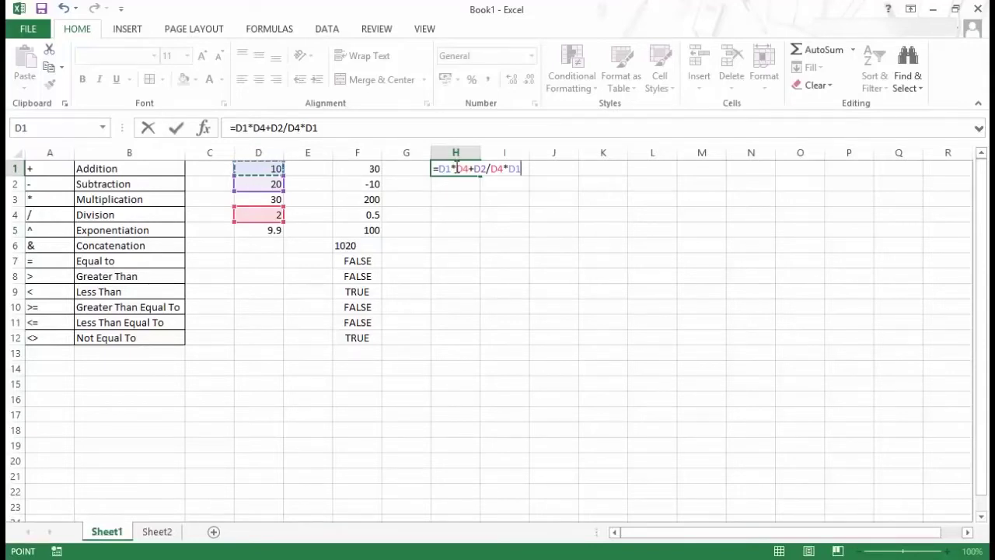
key(Return)
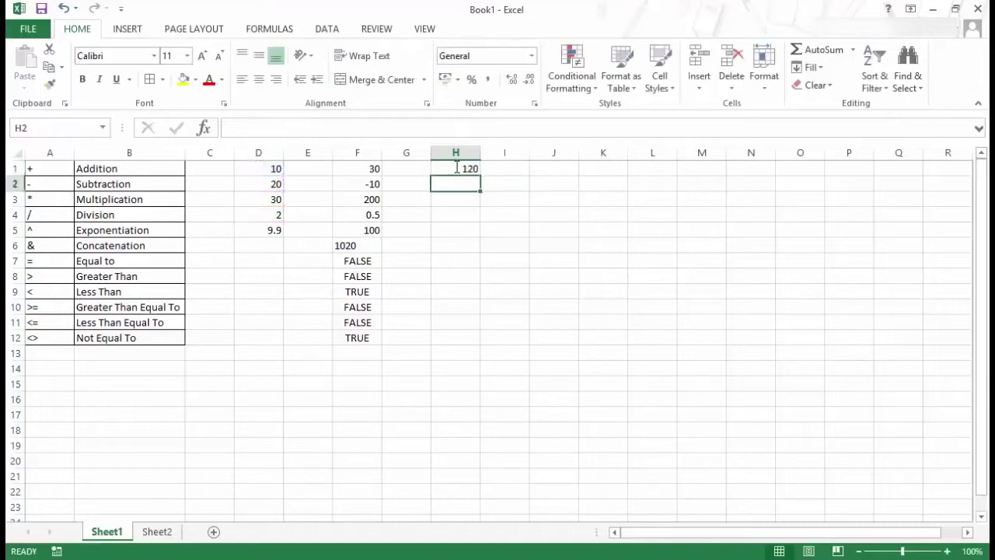
click(457, 168)
double_click(455, 168)
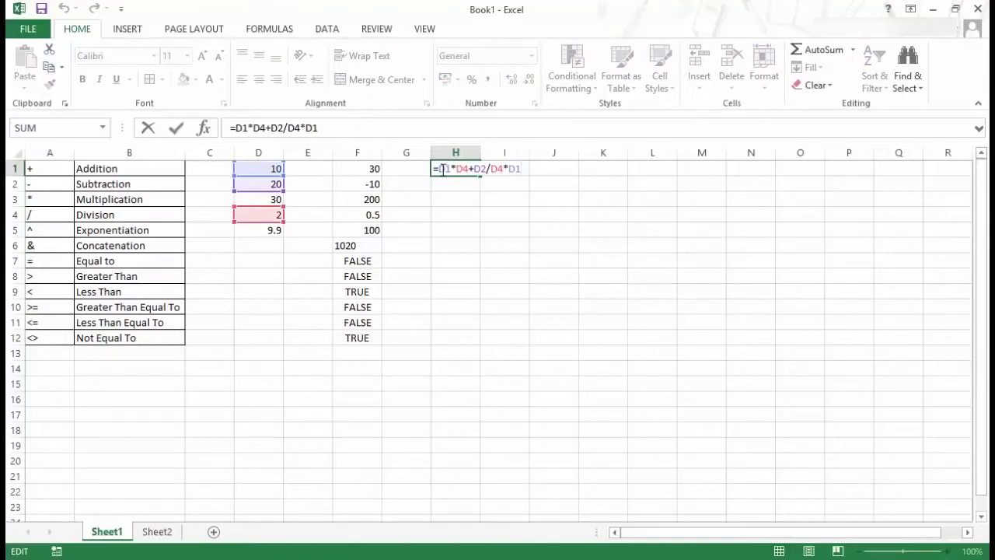
drag(442, 170, 463, 168)
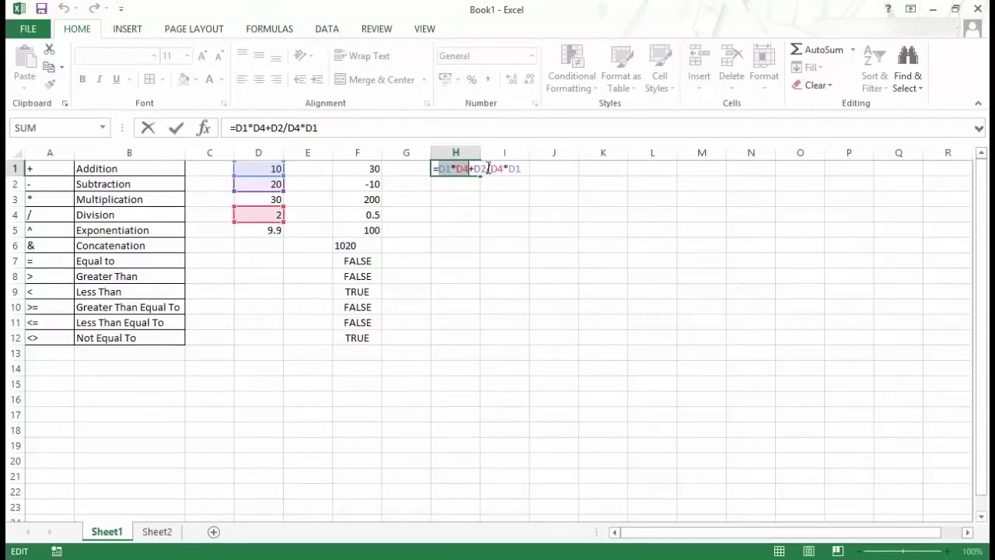
drag(490, 169, 523, 169)
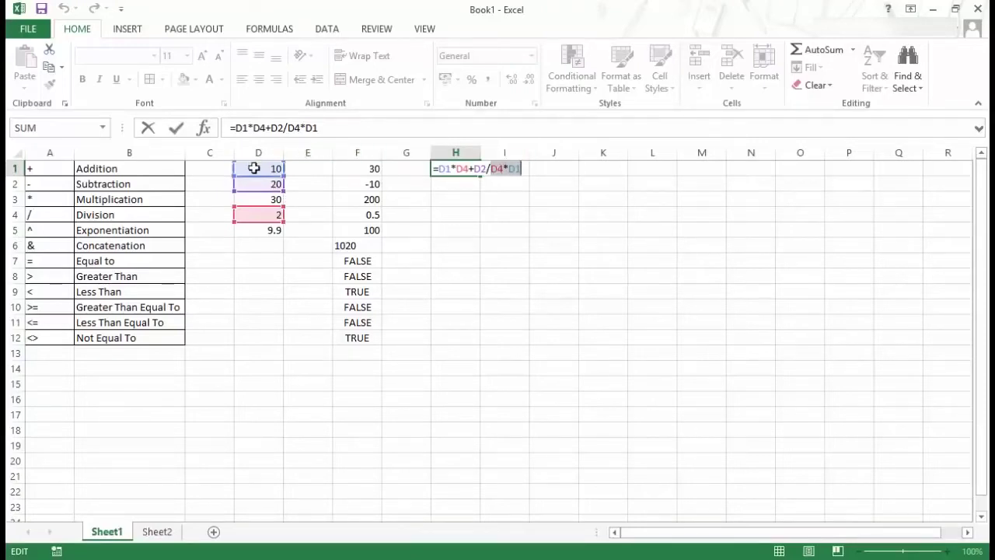
drag(474, 167, 521, 168)
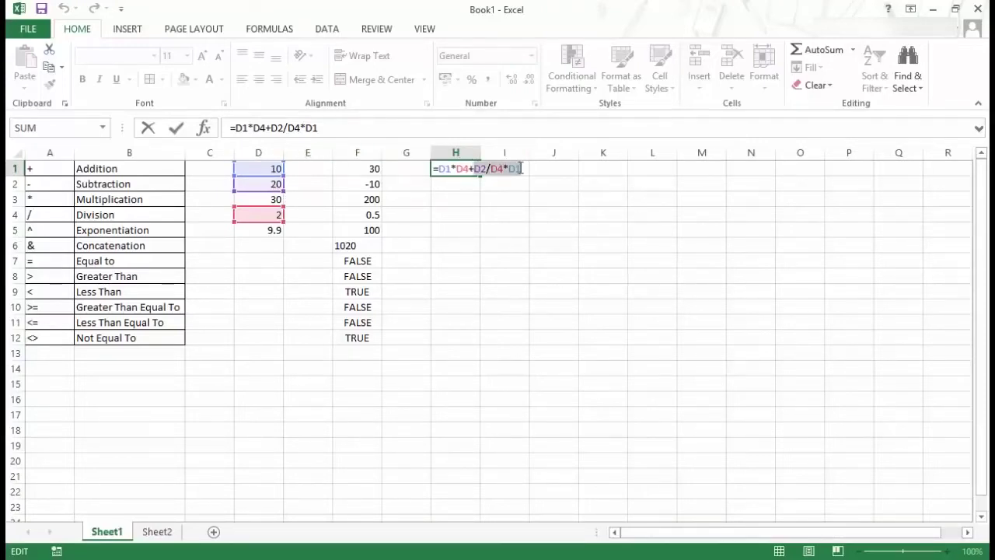
double_click(441, 168)
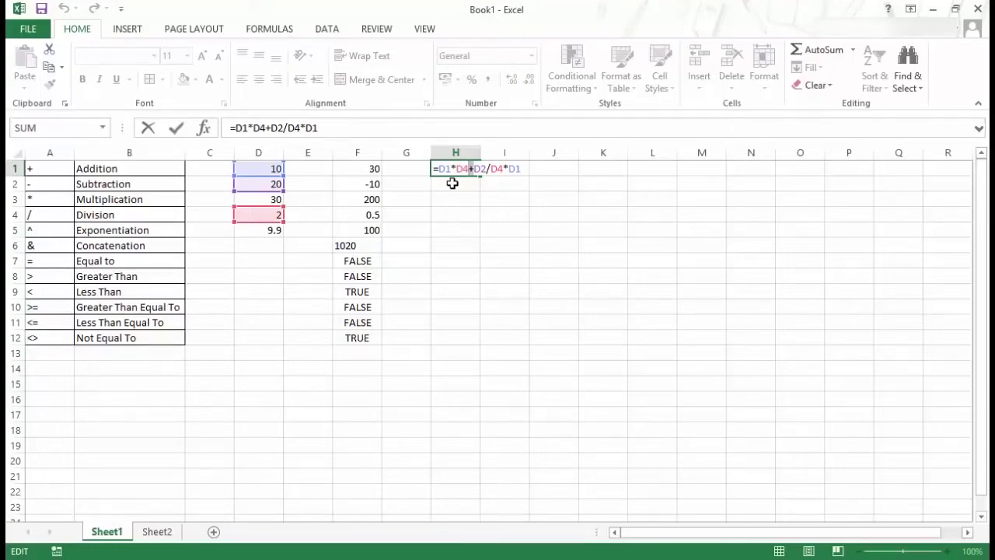
key(Return)
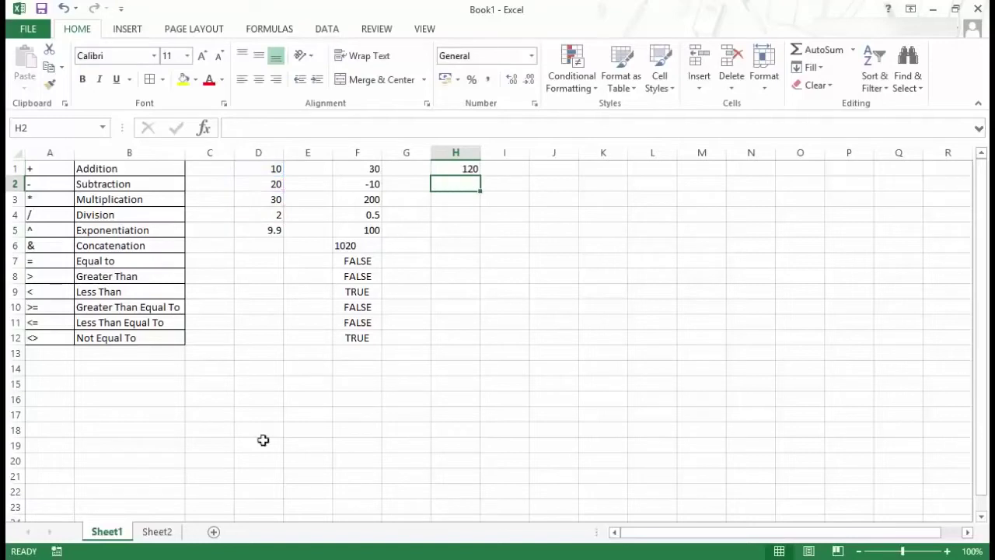
click(157, 531)
- Select the operator and precedence columns A and B of Sheet2's table
click(233, 247)
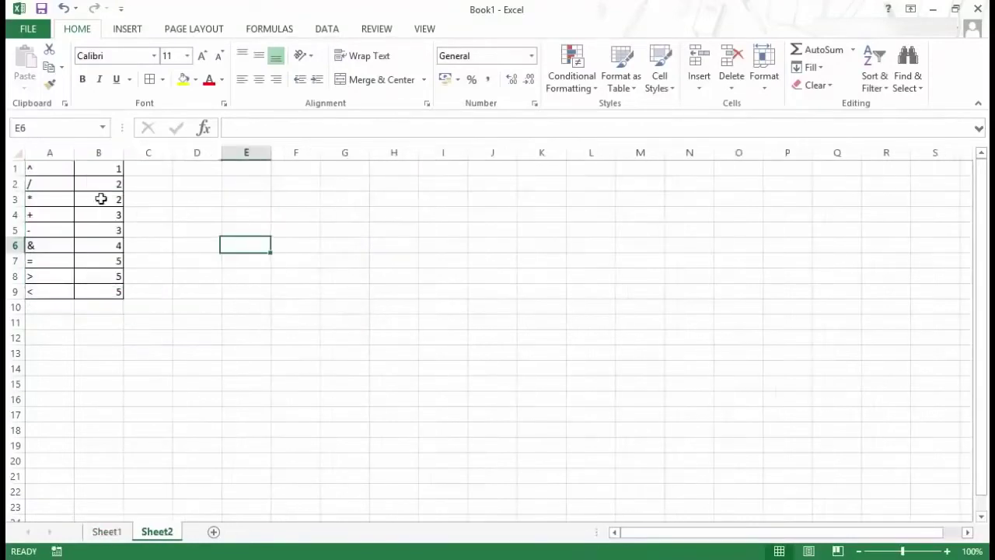
click(56, 169)
drag(92, 171, 103, 292)
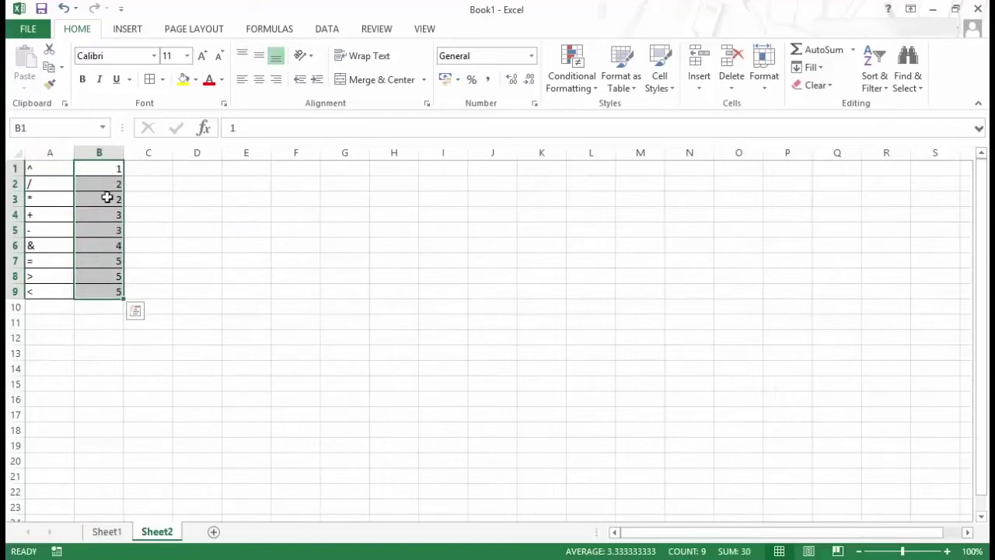
drag(55, 169, 56, 294)
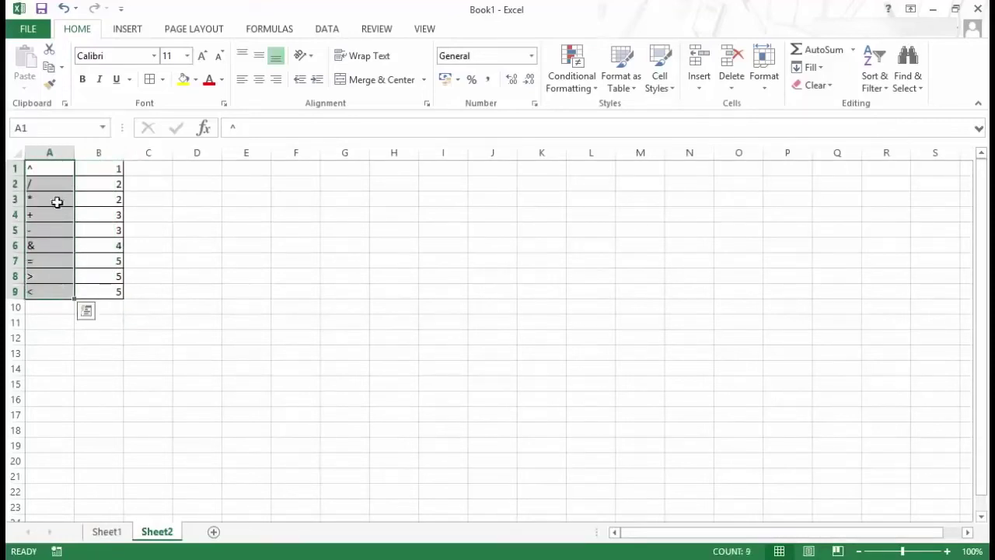
click(58, 166)
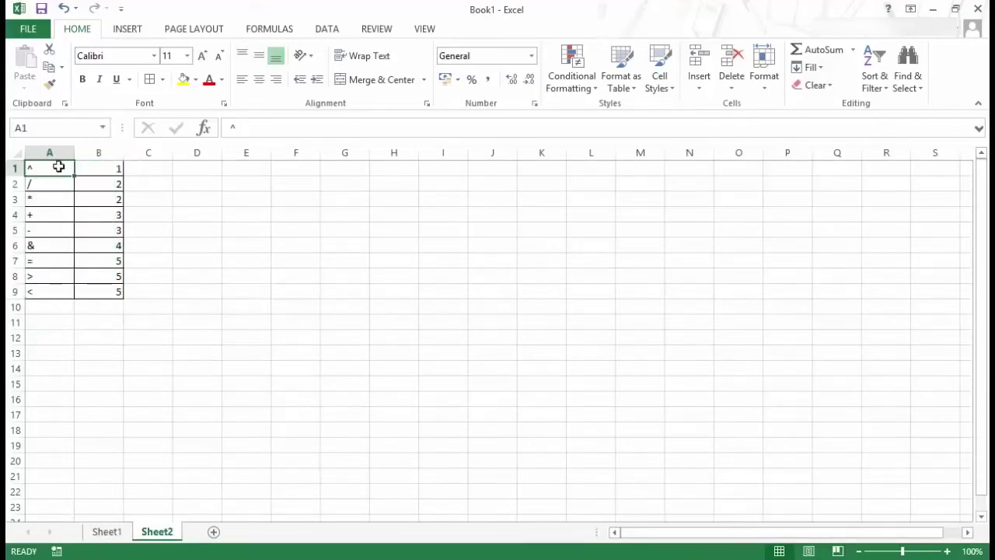
- Enter the test formula =10^2+10 in D2, which returns 110
click(190, 184)
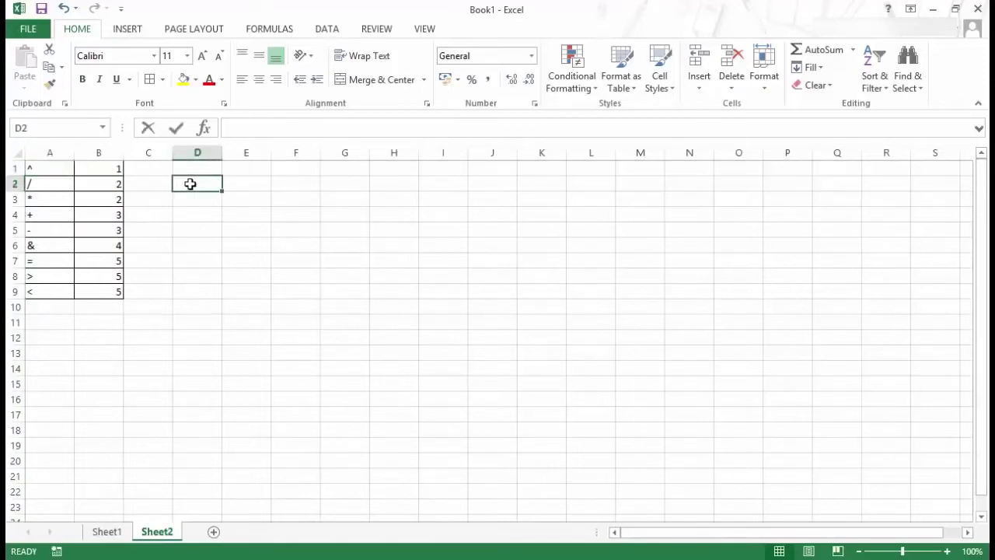
text(=10^2)
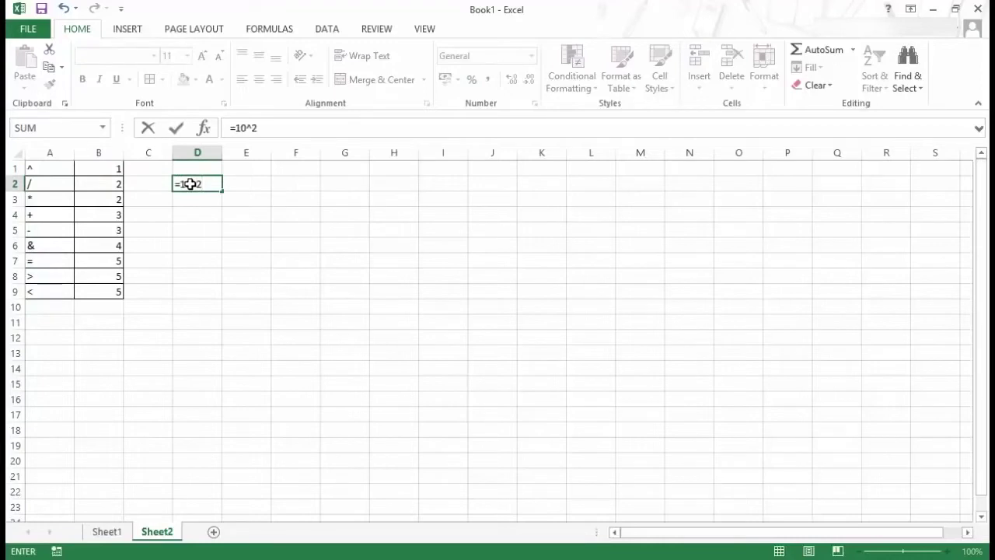
text(+10)
drag(182, 184, 199, 183)
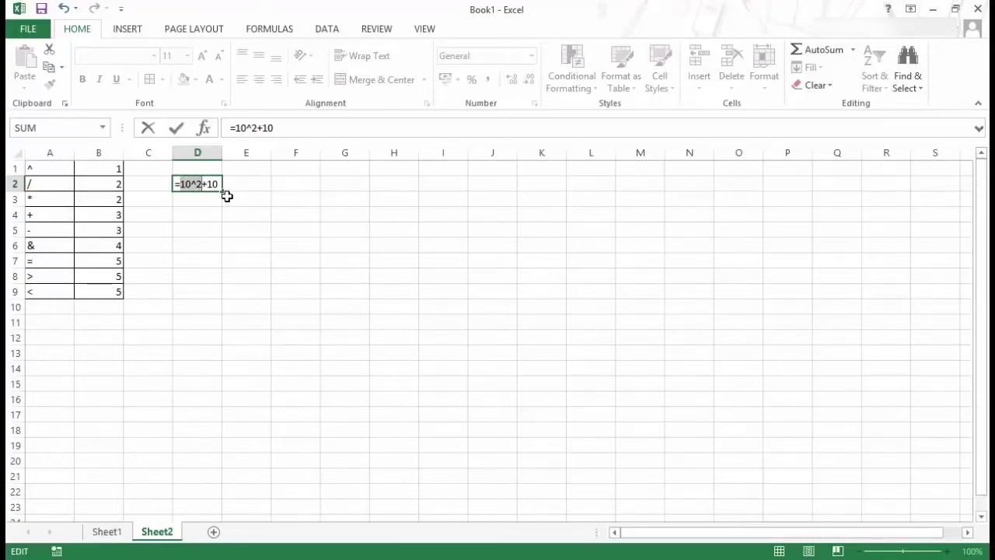
key(Return)
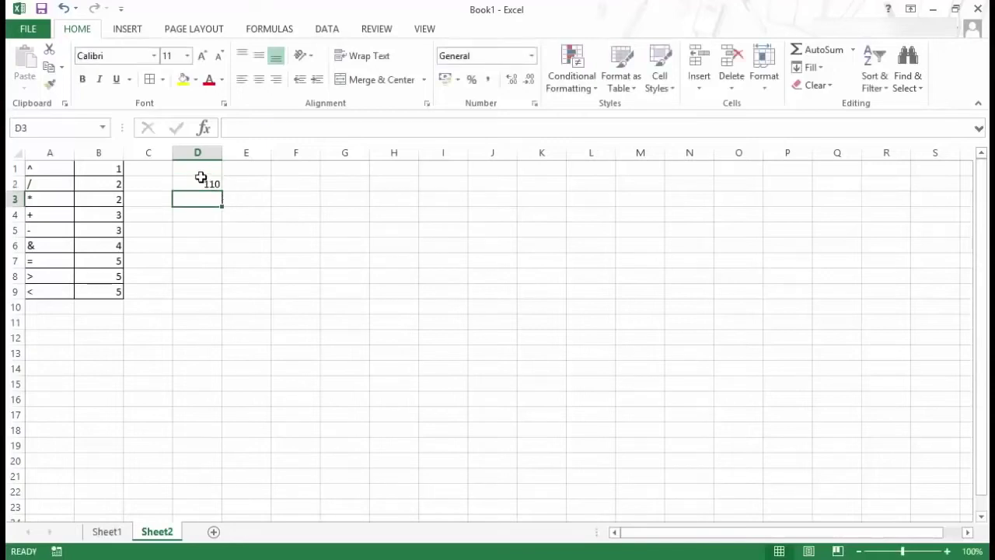
click(210, 187)
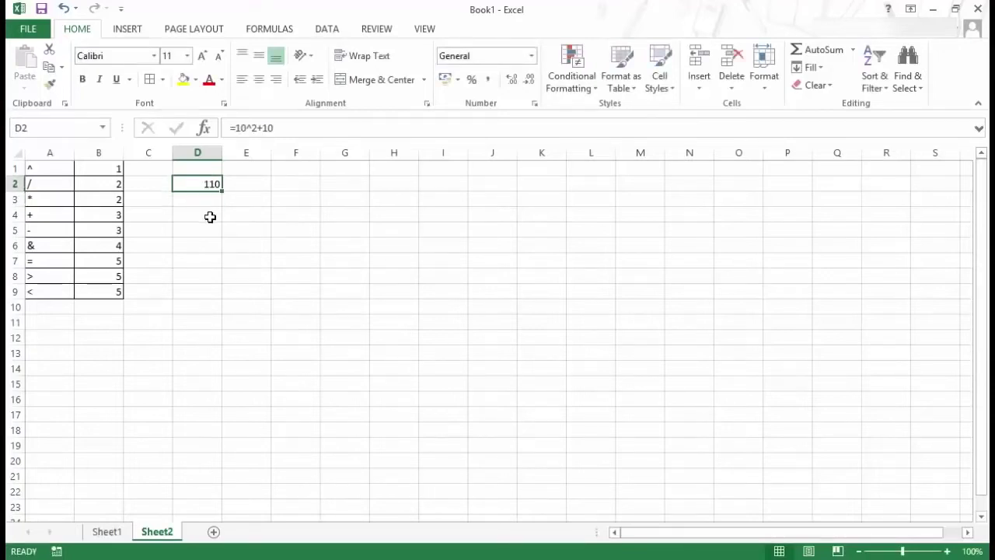
click(47, 185)
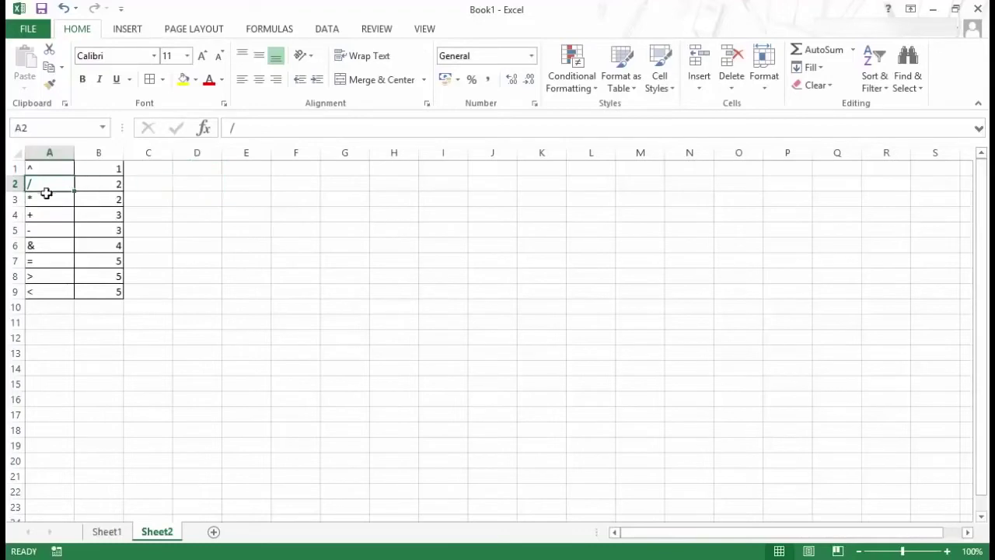
drag(47, 193, 96, 198)
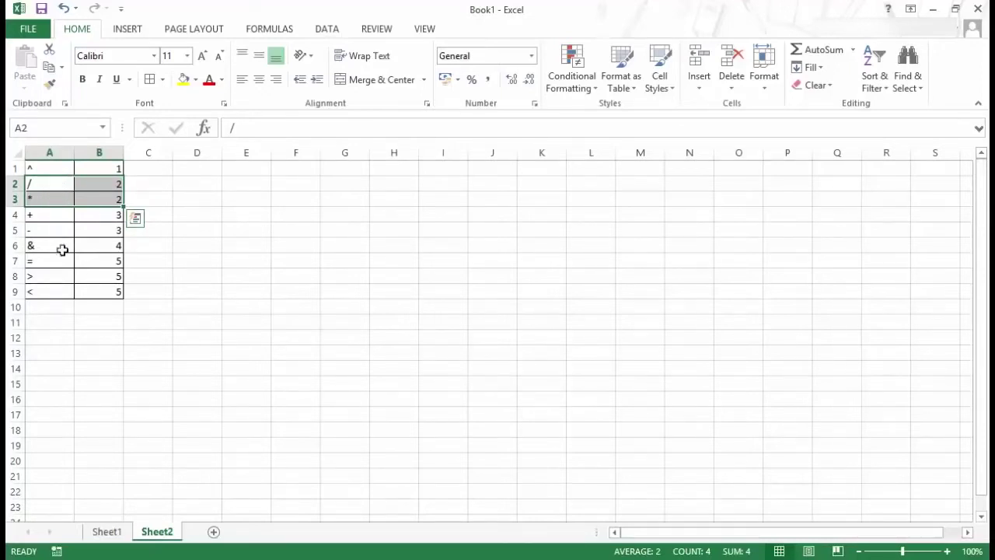
drag(48, 215, 88, 286)
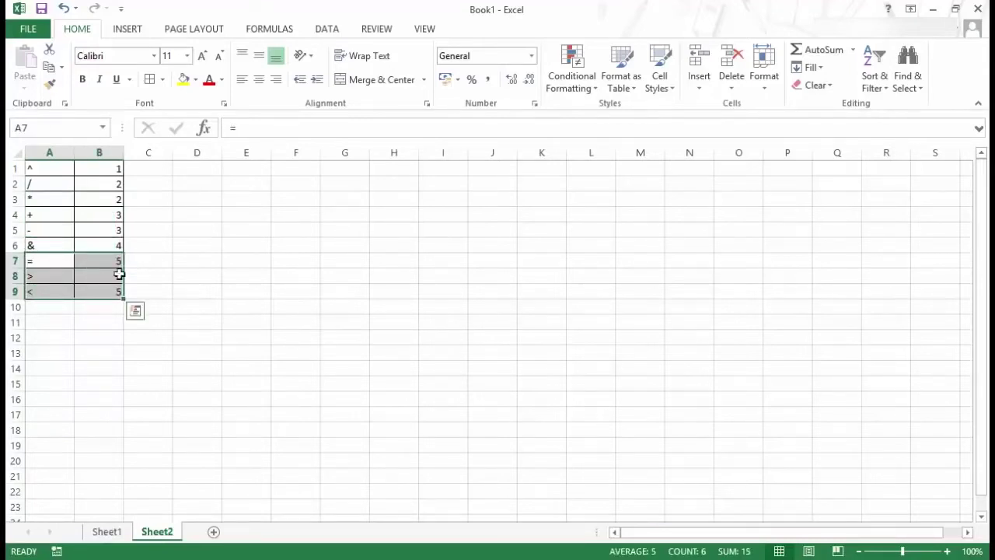
click(197, 186)
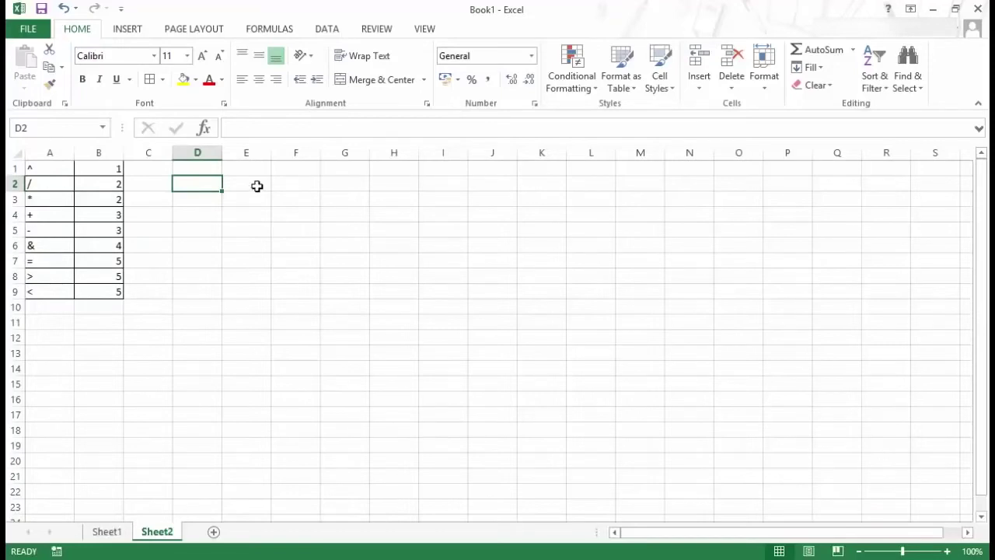
- Enter =10^(2+10) in D2 so it returns 1E+12
text(=)
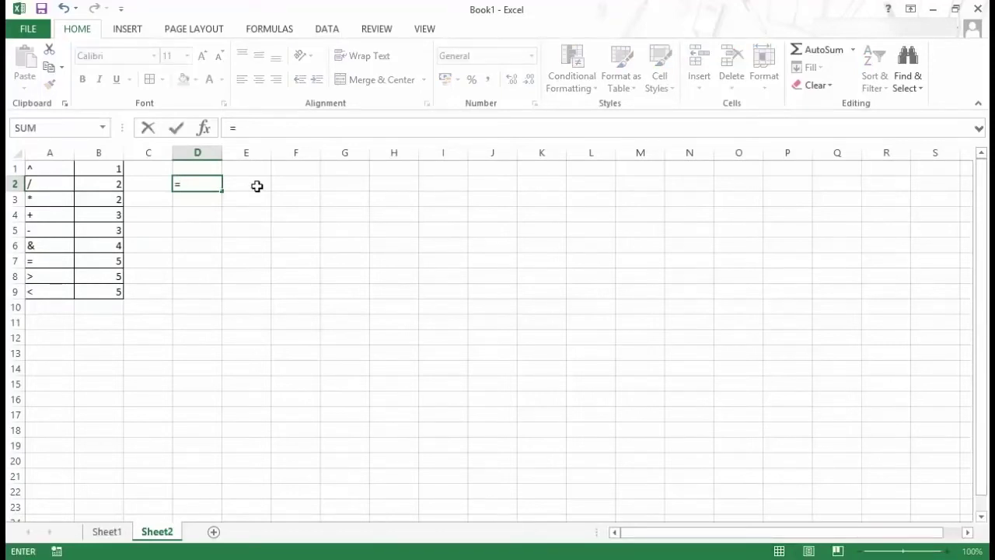
text(10^2+10)
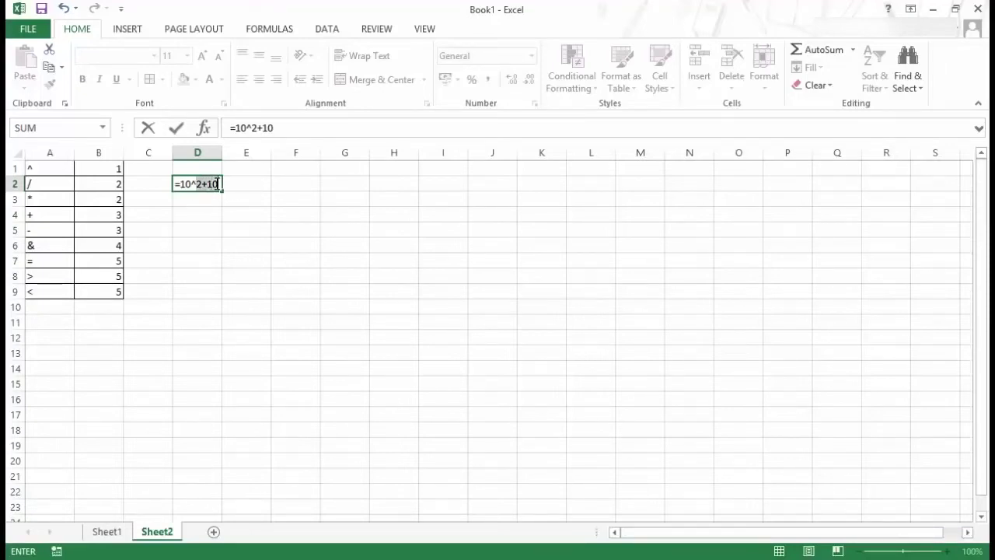
drag(220, 185, 199, 184)
click(199, 184)
text(()
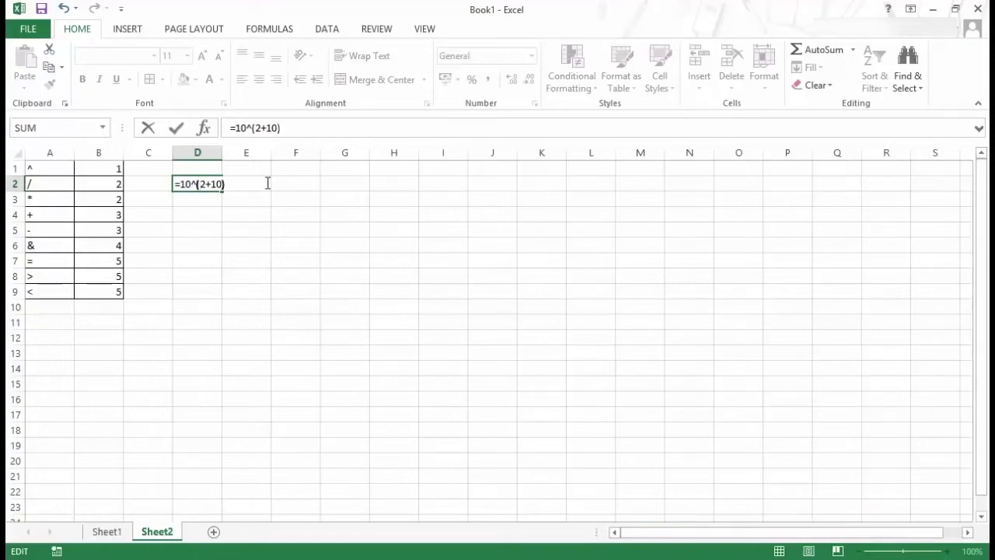
key(End)
key(Return)
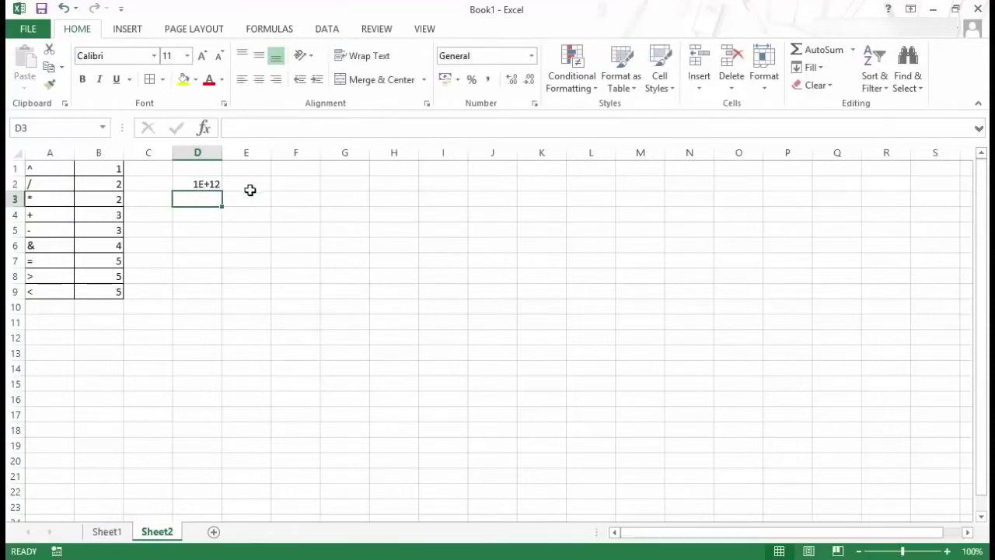
key(Up)
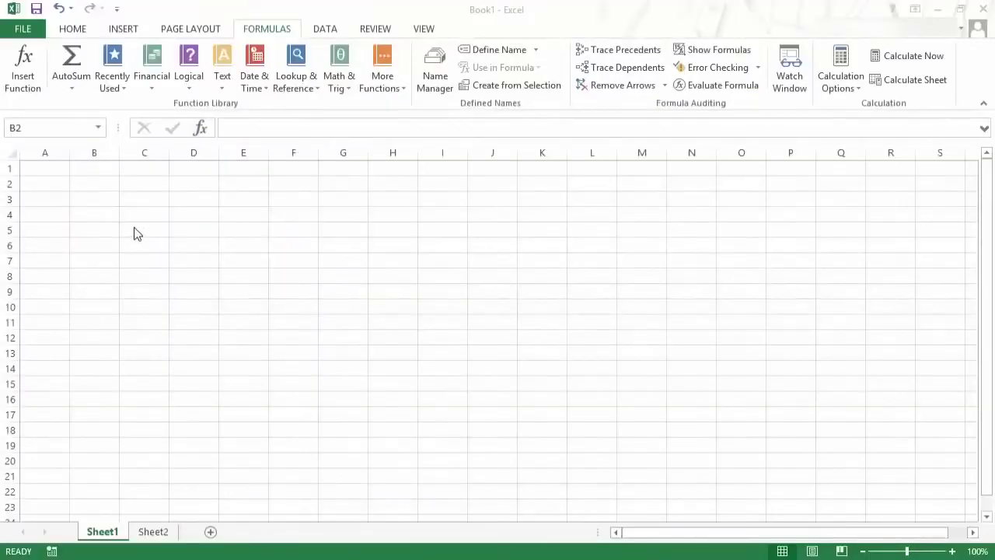
- In B2, search Insert Function for 'average' and insert the AVERAGE function
click(97, 187)
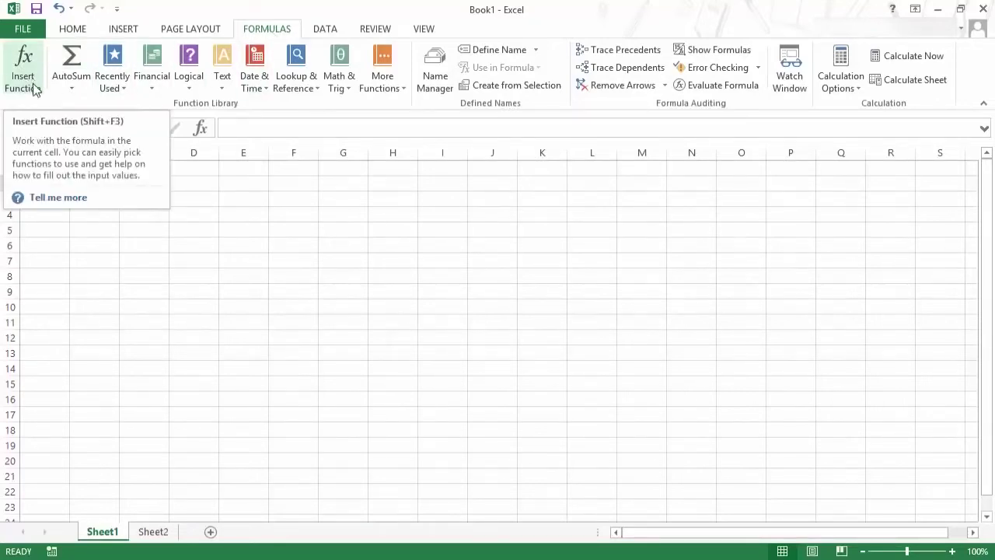
key(shift+F3)
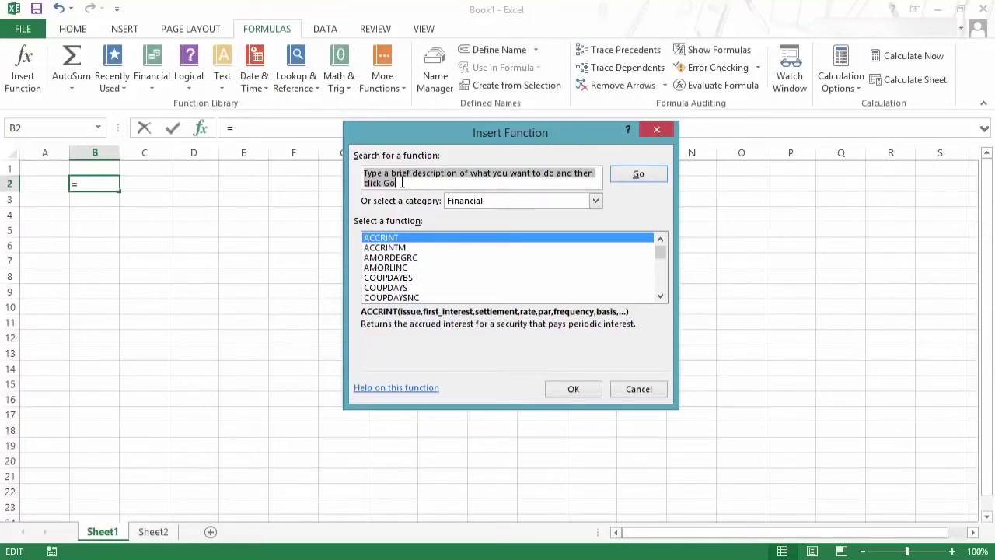
text(average)
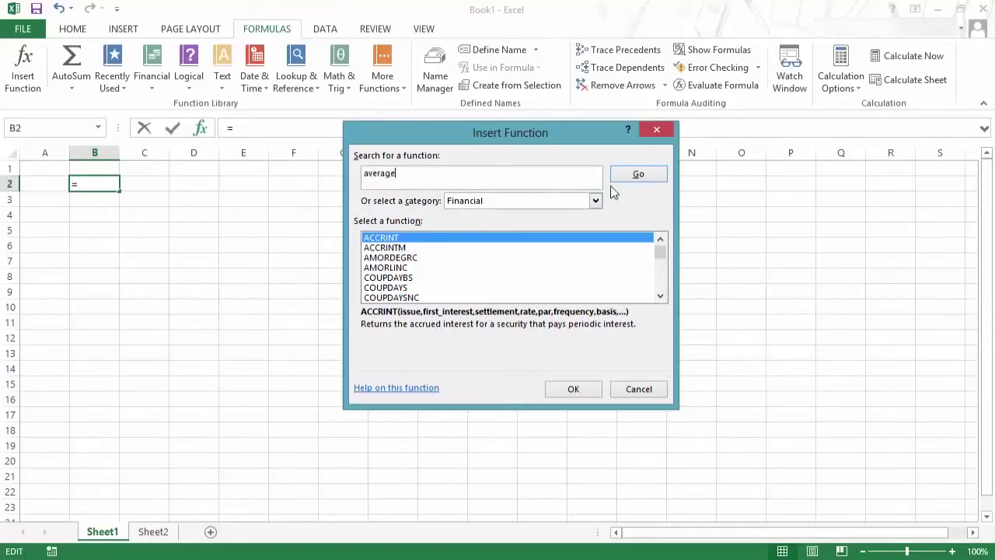
click(641, 174)
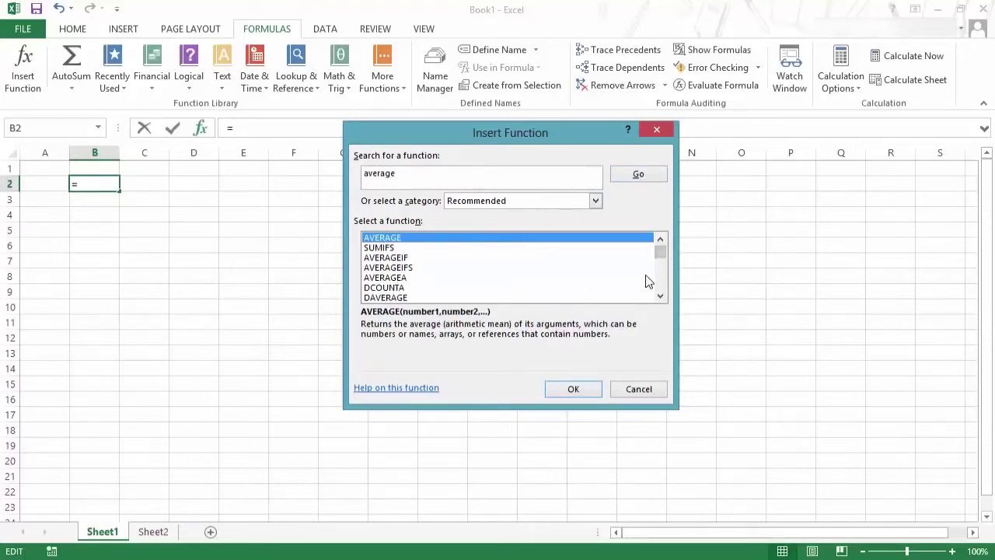
drag(660, 297, 668, 239)
click(392, 247)
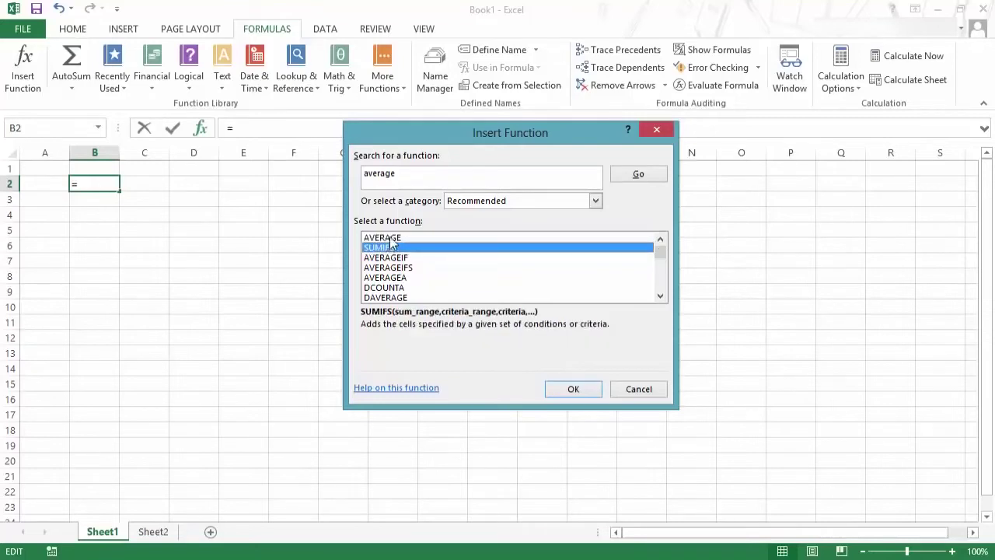
click(391, 238)
click(572, 389)
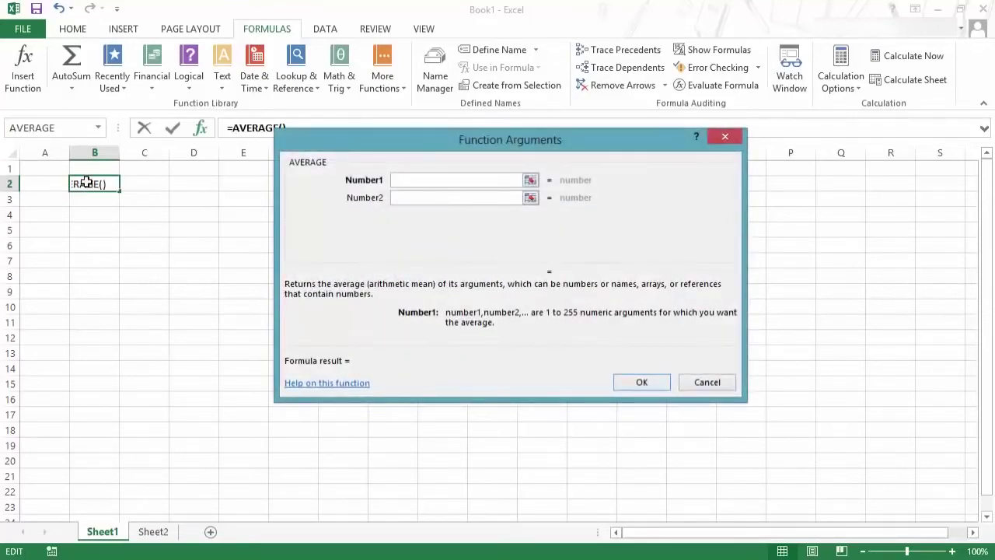
- Enter 10 as Number1 and 20 as Number2 for AVERAGE, previewing 15
drag(417, 146, 395, 198)
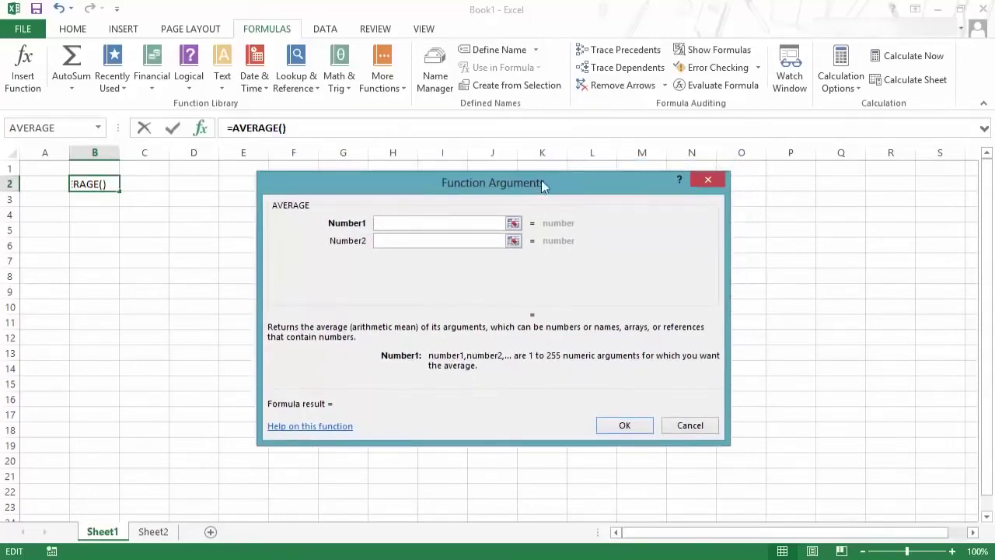
drag(540, 184, 562, 159)
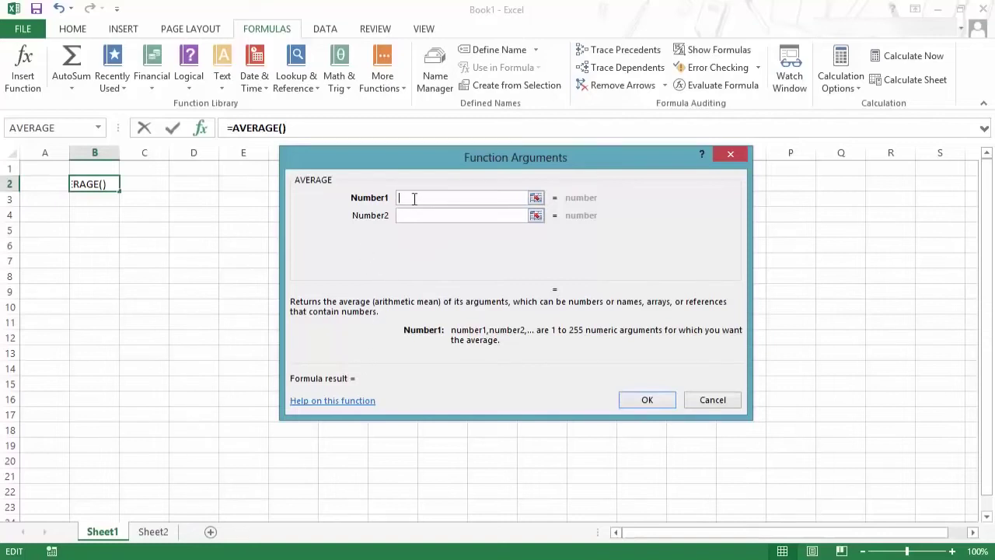
text(10)
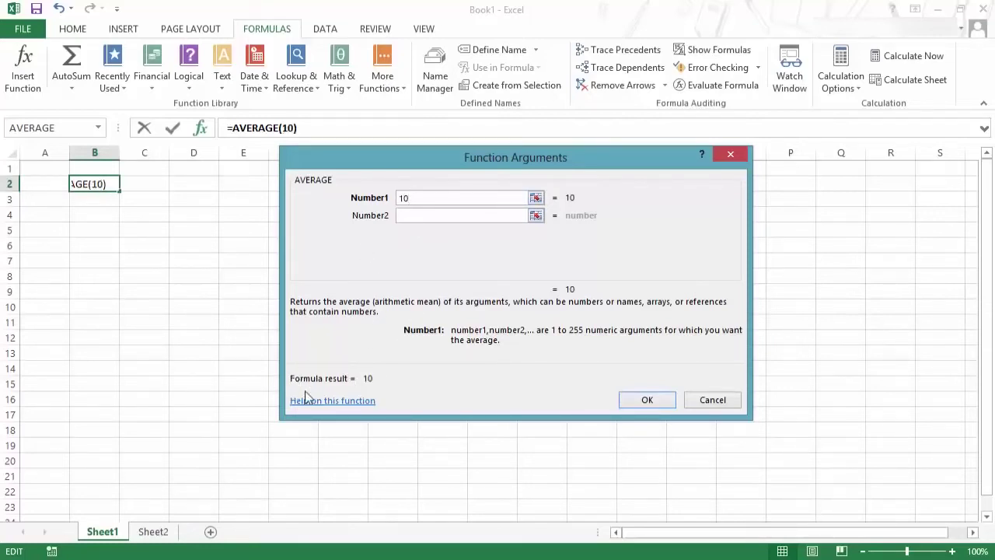
click(425, 217)
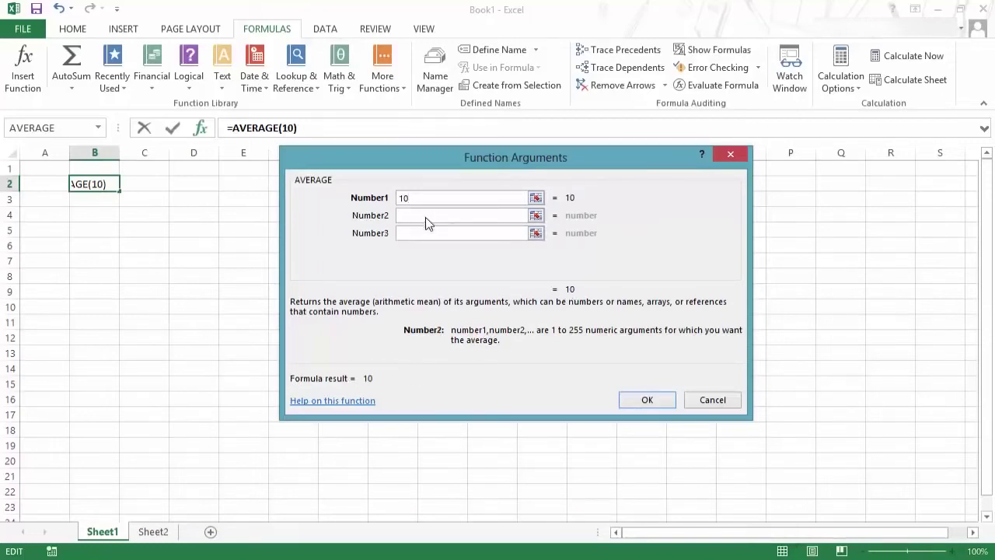
text(20)
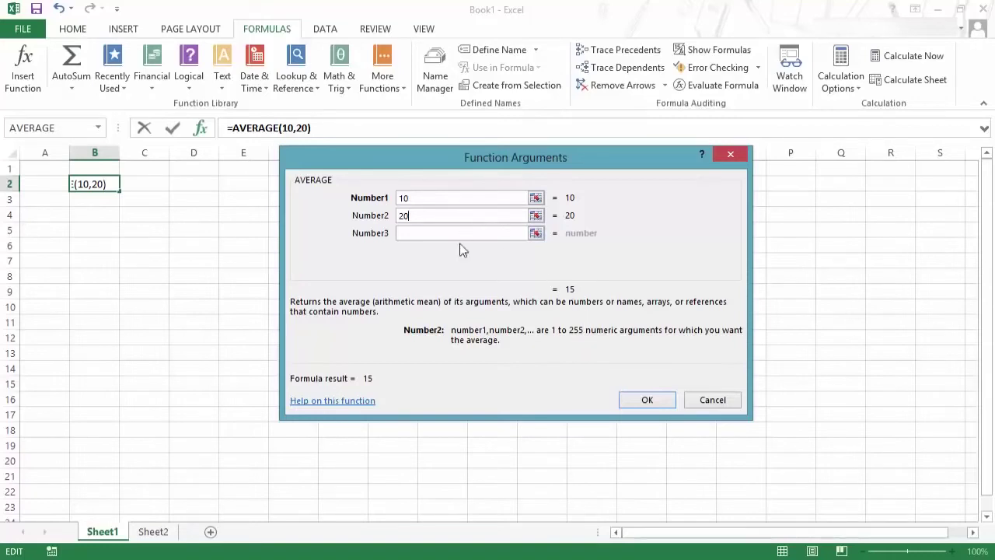
click(339, 401)
- Scroll through the AVERAGE help article, then close the Help window
drag(605, 100, 608, 61)
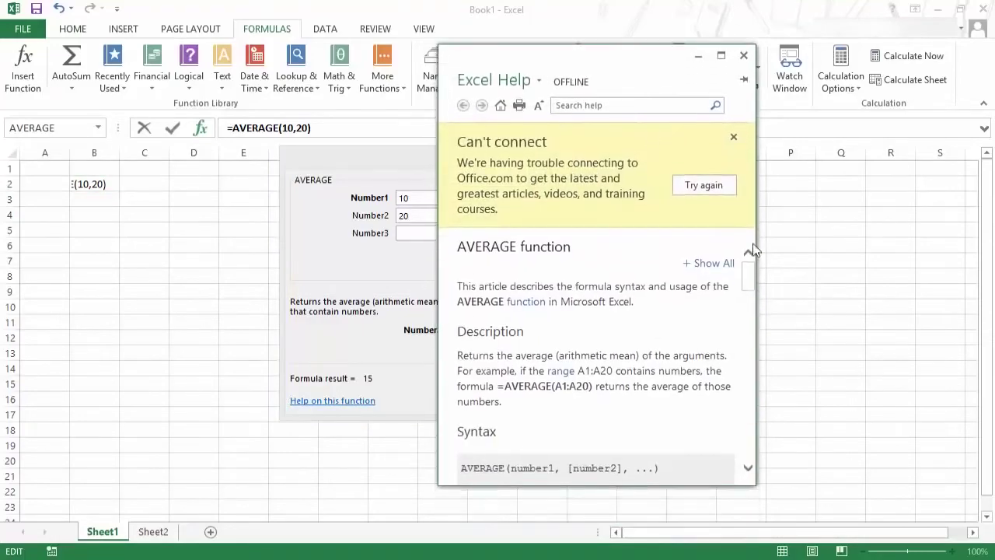
mouse_move(750, 284)
mouse_down()
mouse_move(748, 444)
mouse_move(748, 273)
mouse_up()
click(743, 55)
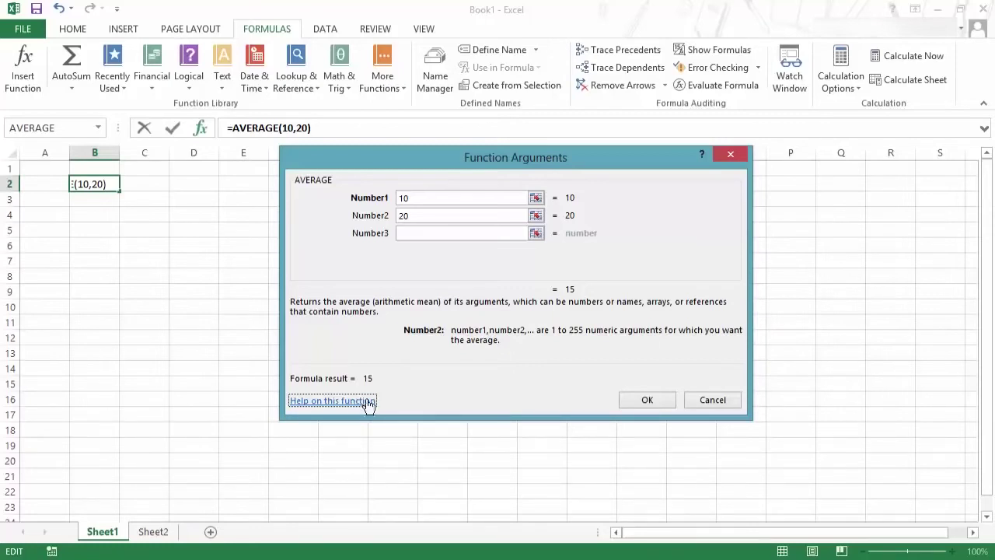
- Confirm =AVERAGE(10,20) so B2 shows 15, then start retyping its formula with =a
click(650, 400)
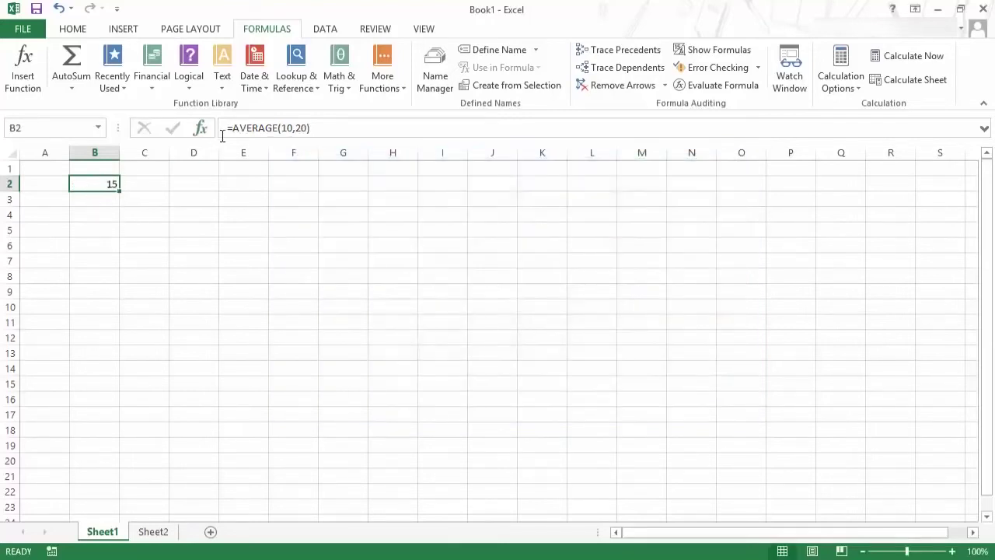
drag(223, 127, 311, 126)
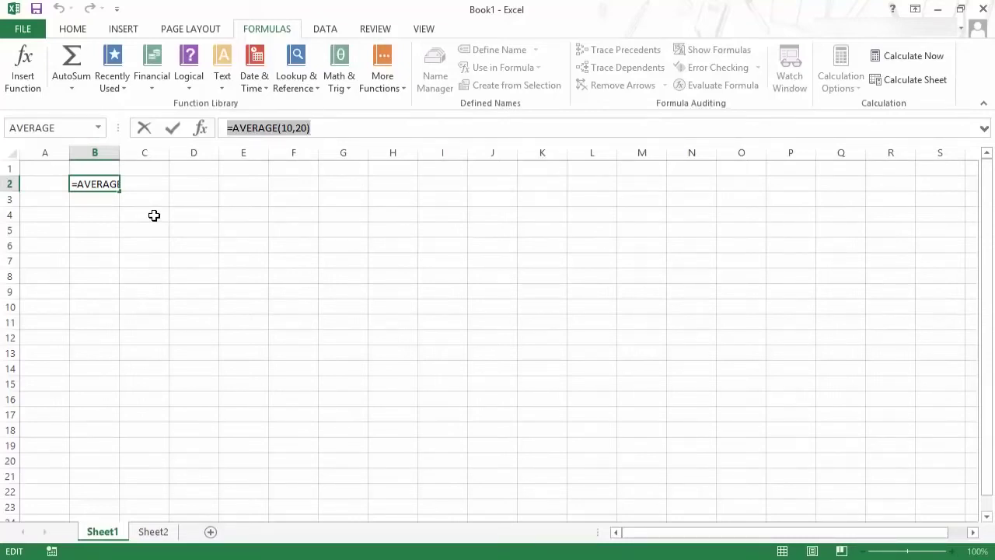
text(=)
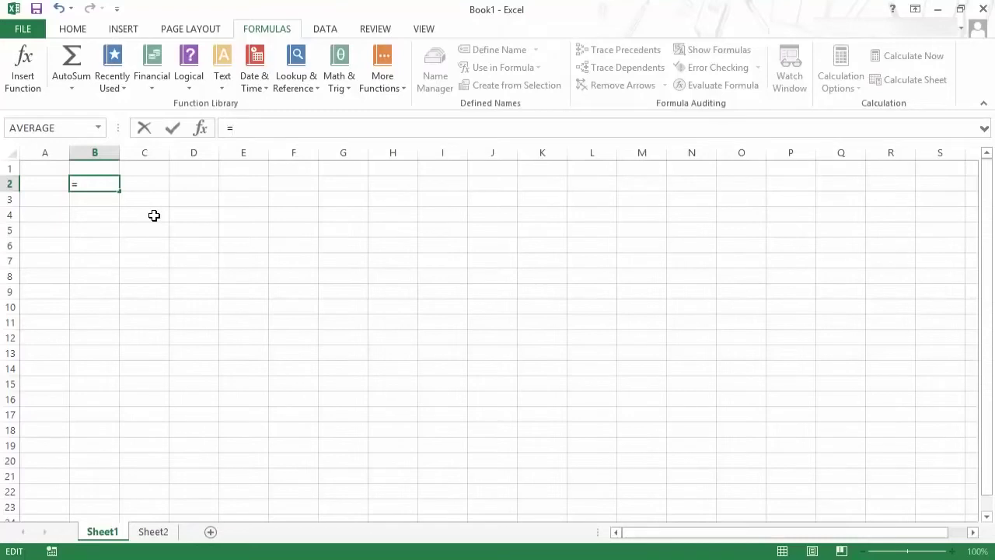
text(a)
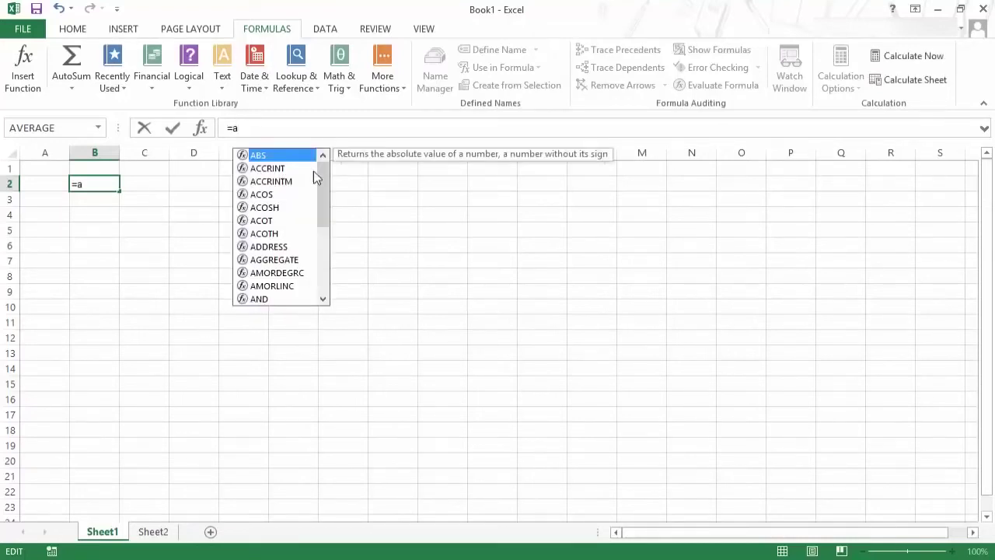
drag(324, 187, 304, 161)
click(102, 185)
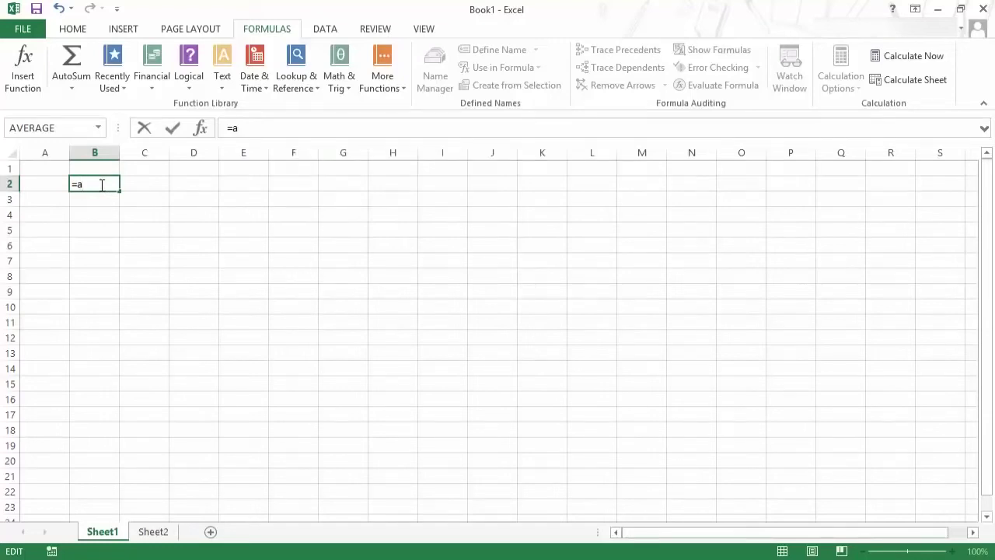
- Complete =avera, accept AVERAGE from the suggestions, and open its help article
text(v)
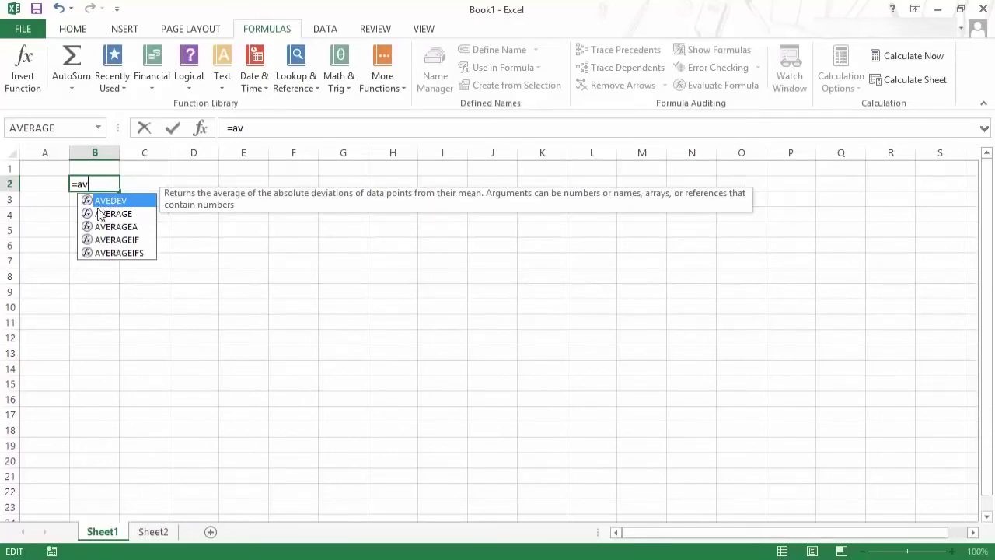
text(era)
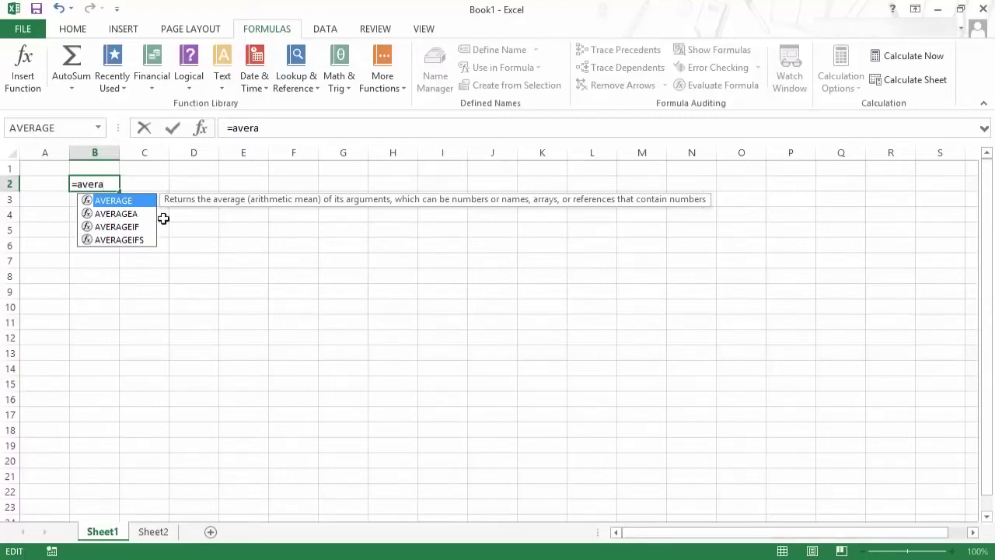
key(Down)
key(Down)
key(Down)
key(Down)
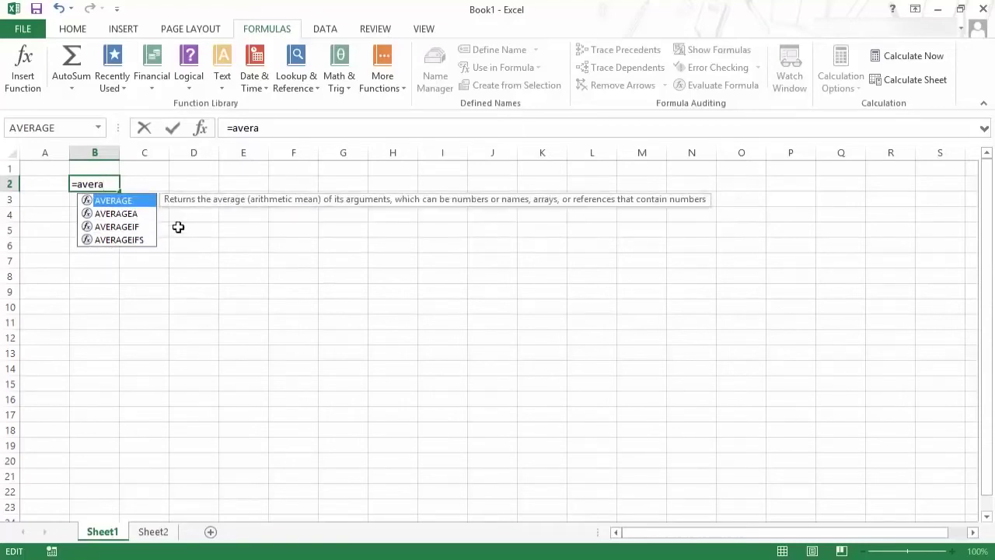
key(Tab)
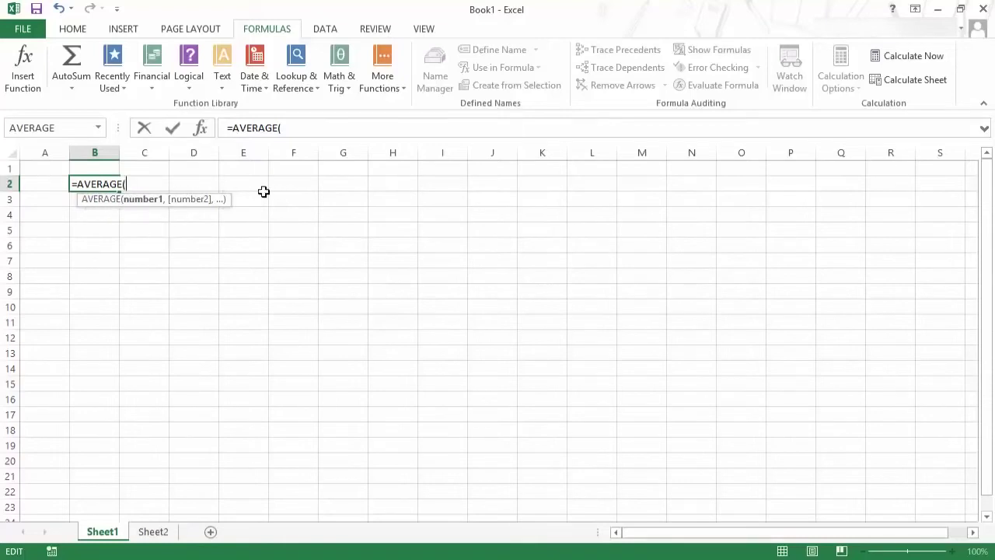
click(95, 201)
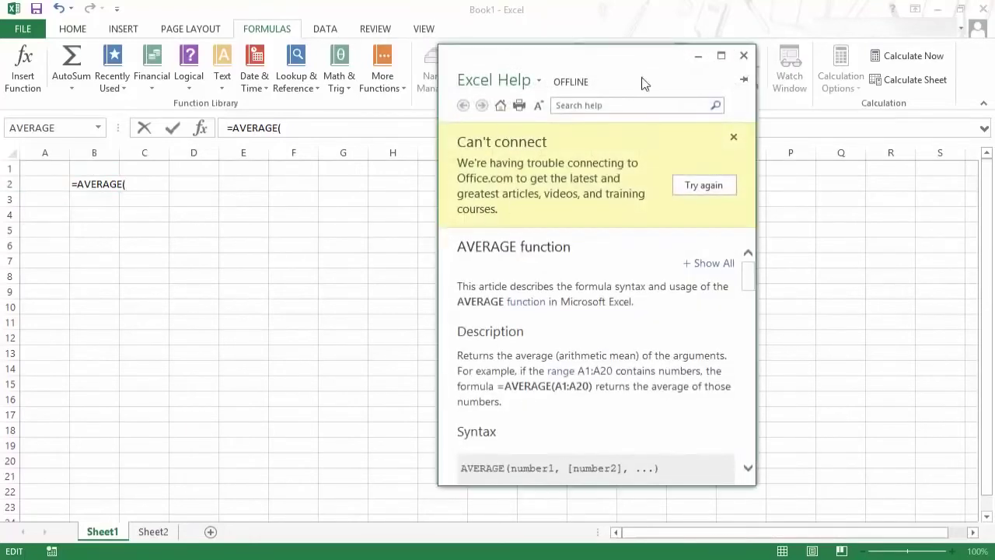
- Close Help, discard the pending AVERAGE entry so B2 keeps 15, and type =avera anew
click(742, 57)
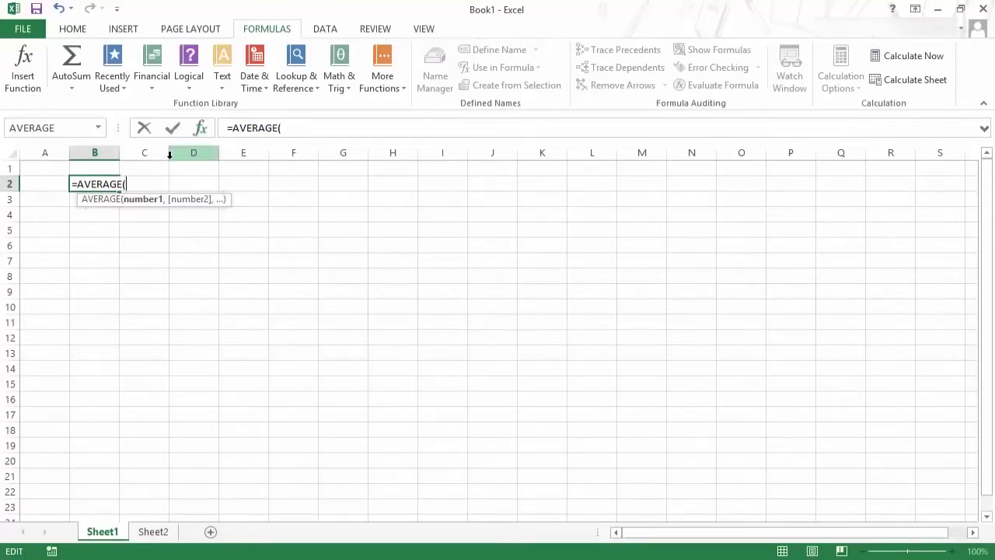
key(ctrl+a)
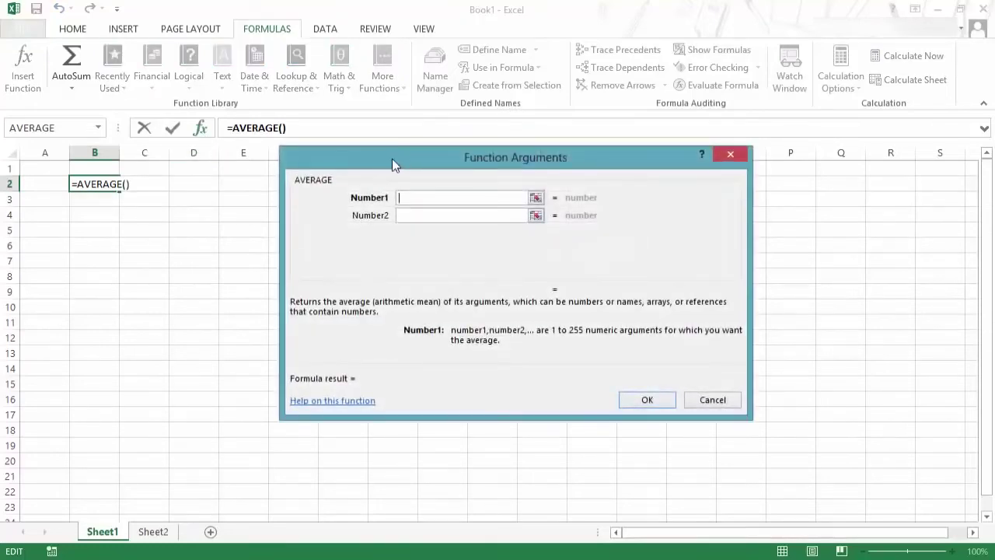
drag(392, 164, 354, 190)
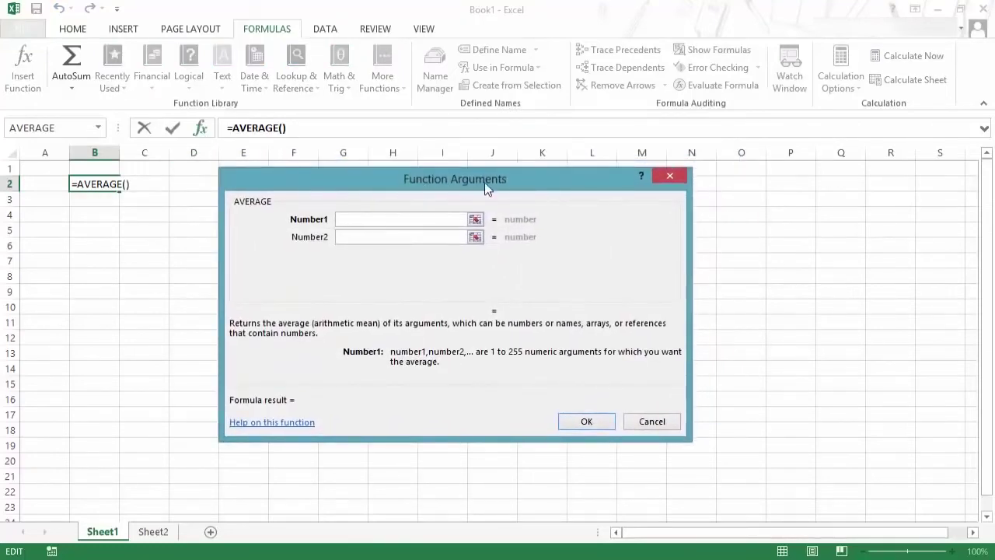
click(381, 236)
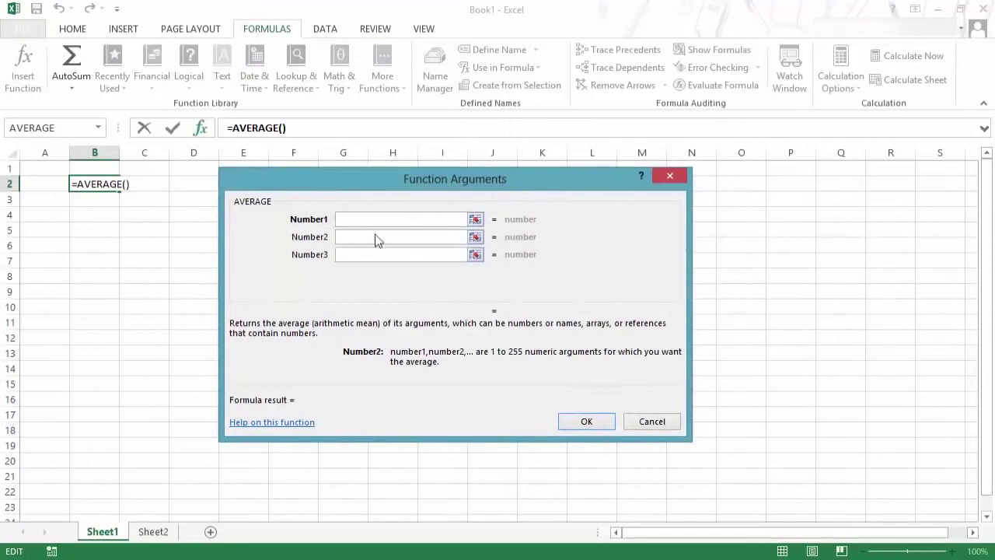
click(670, 177)
key(F2)
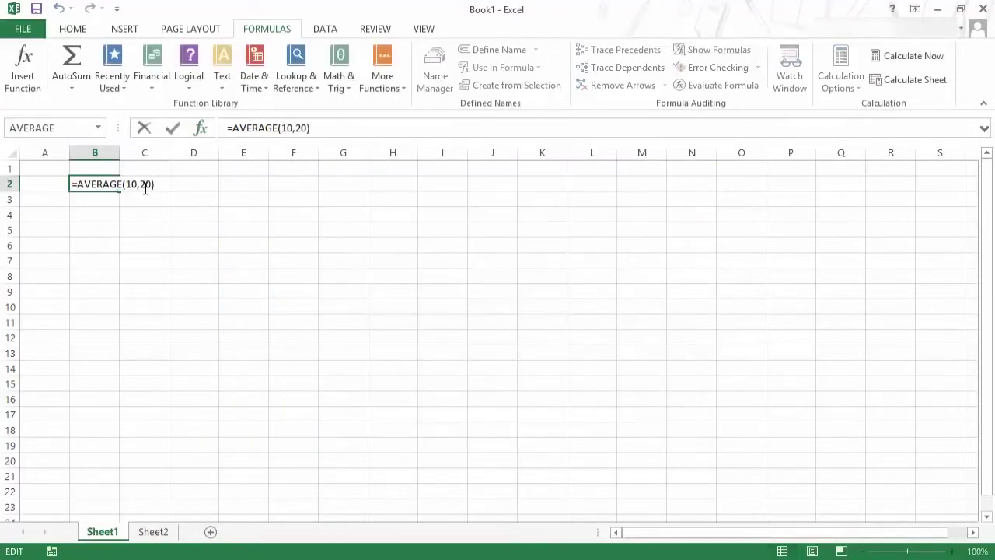
key(Escape)
text(=avera)
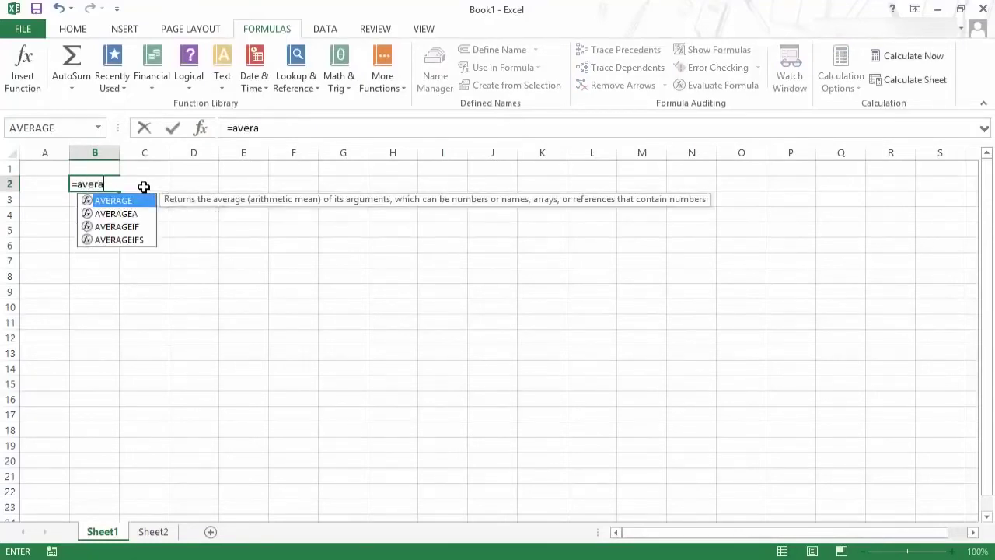
- Complete B2's formula as =AVERAGE(10,20), showing 15, and reselect B2 to view it
key(Tab)
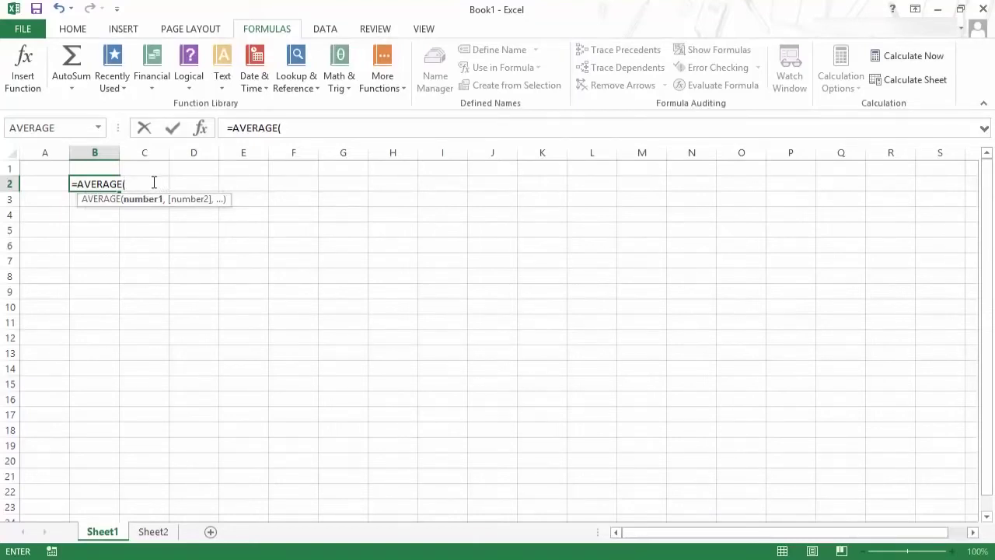
text(10,)
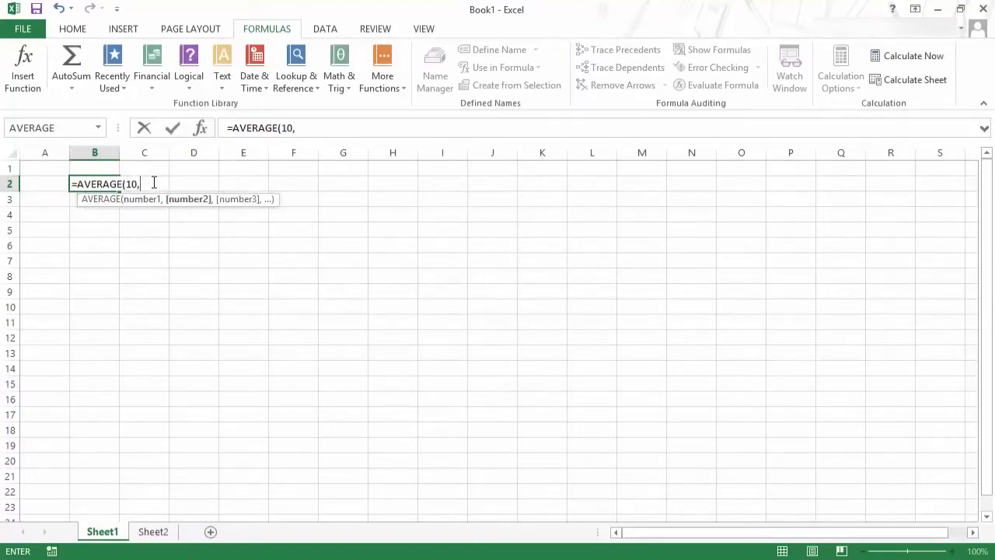
text(20))
key(Return)
click(94, 183)
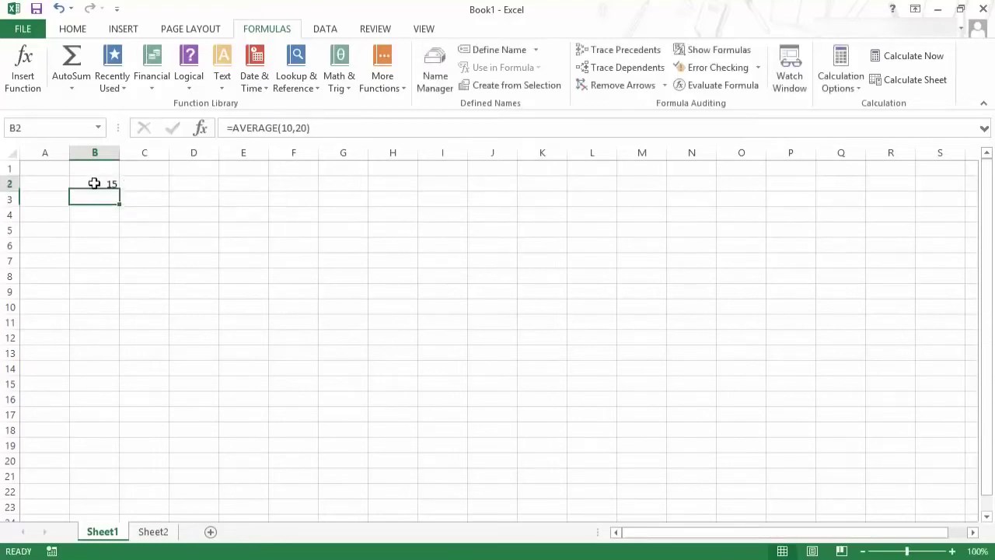
- Enter 10 in D1 and 20 in D2
drag(123, 189, 201, 170)
text(10)
key(Return)
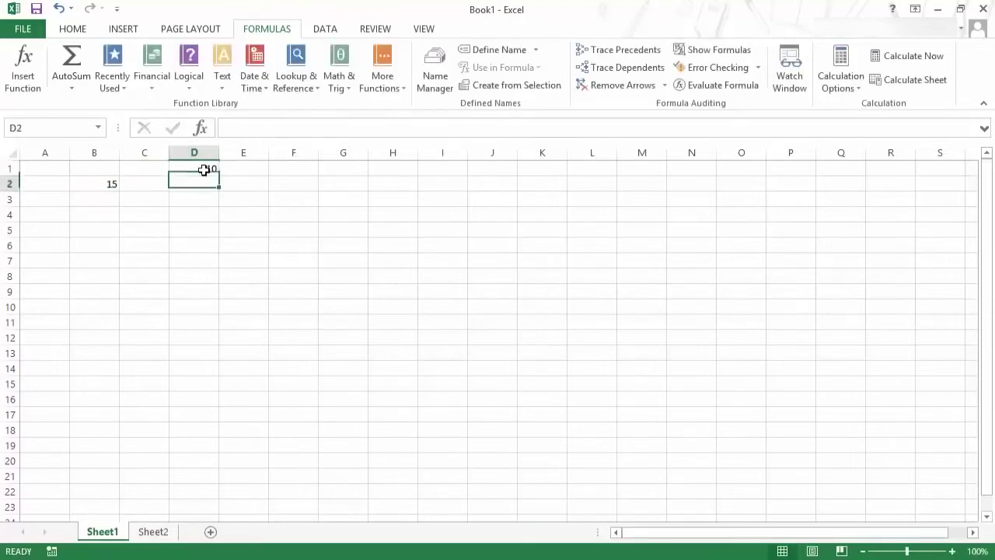
text(20)
key(Return)
- Rewrite B2 as =AVERAGE(D1,D2) by picking the cells, then reopen it for editing
key(Left)
key(Left)
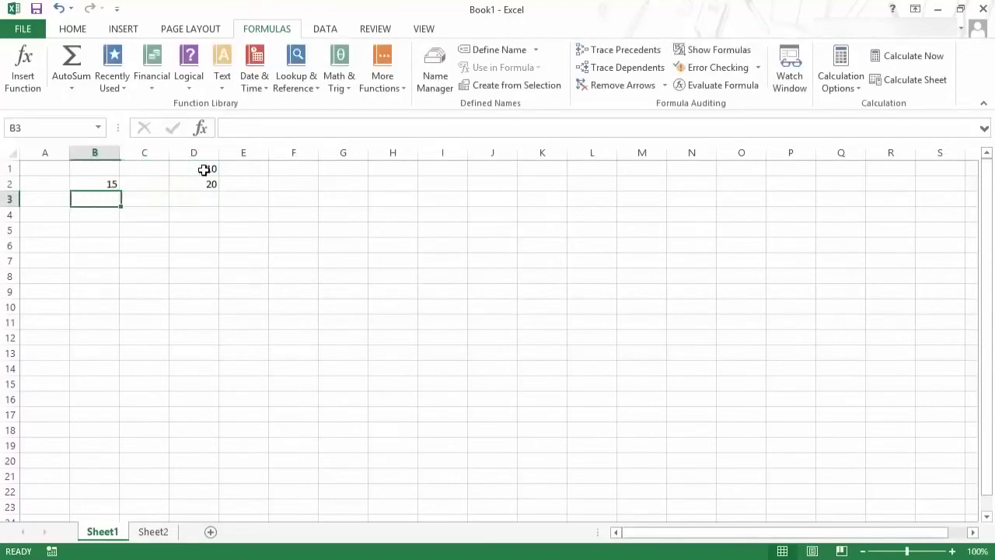
key(Up)
key(F2)
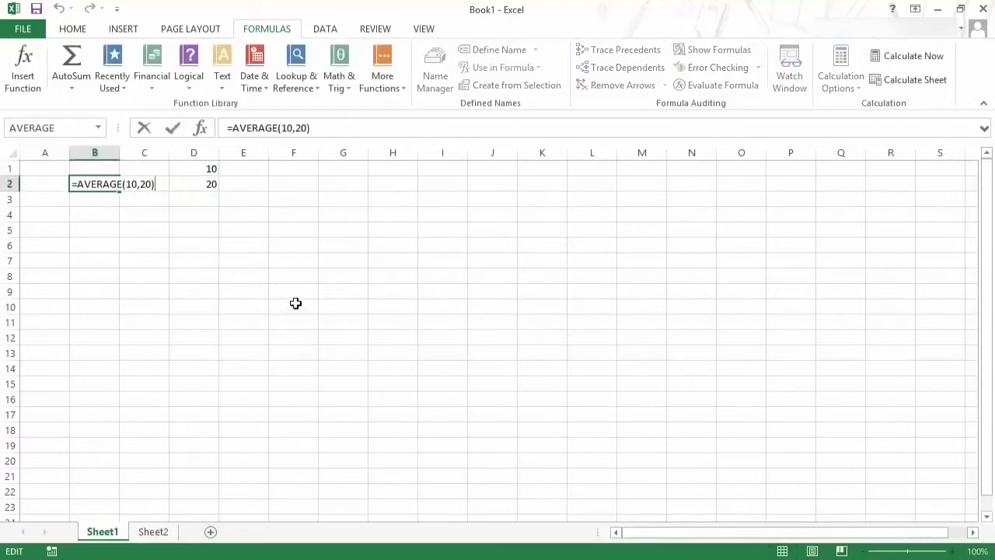
key(BackSpace)
key(BackSpace)
key(BackSpace)
key(BackSpace)
key(BackSpace)
key(BackSpace)
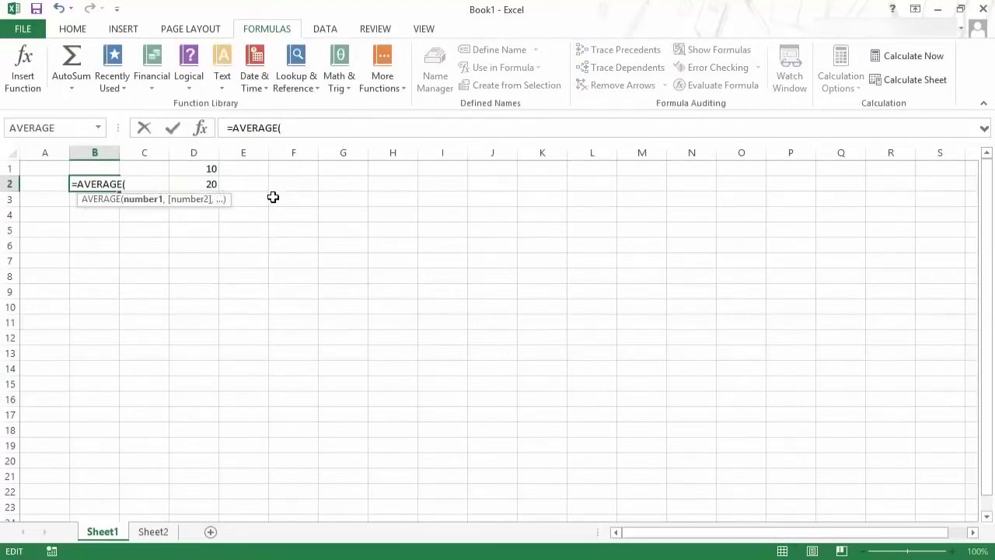
click(206, 170)
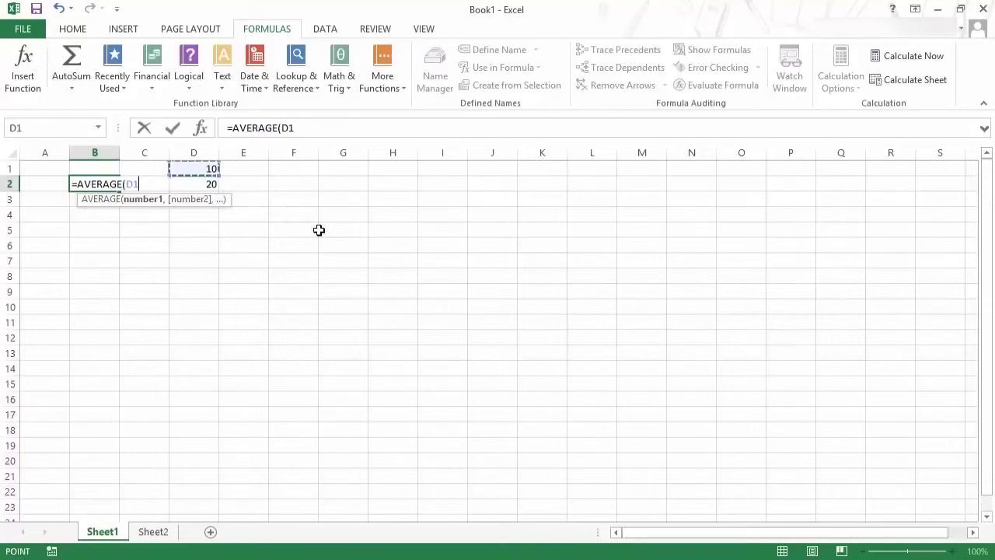
text(,)
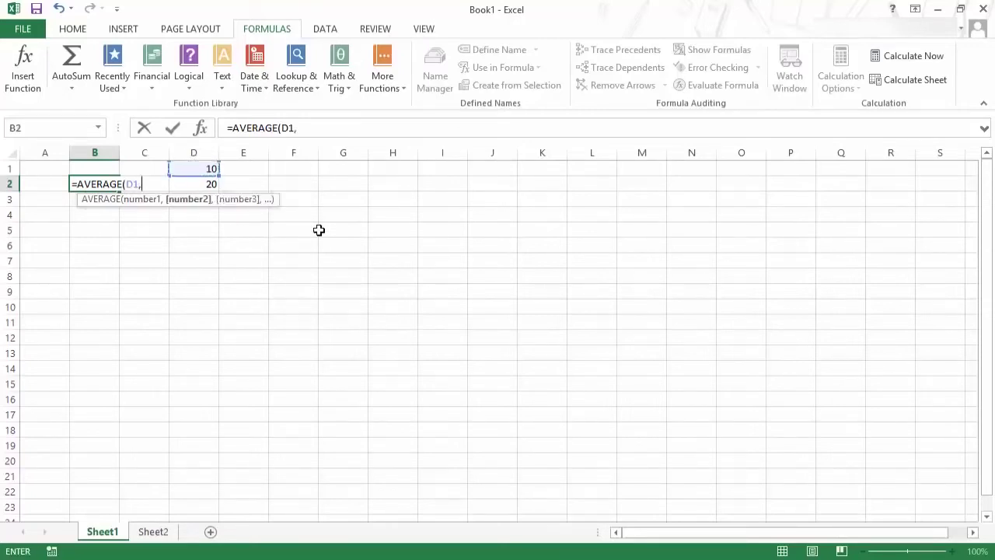
click(210, 185)
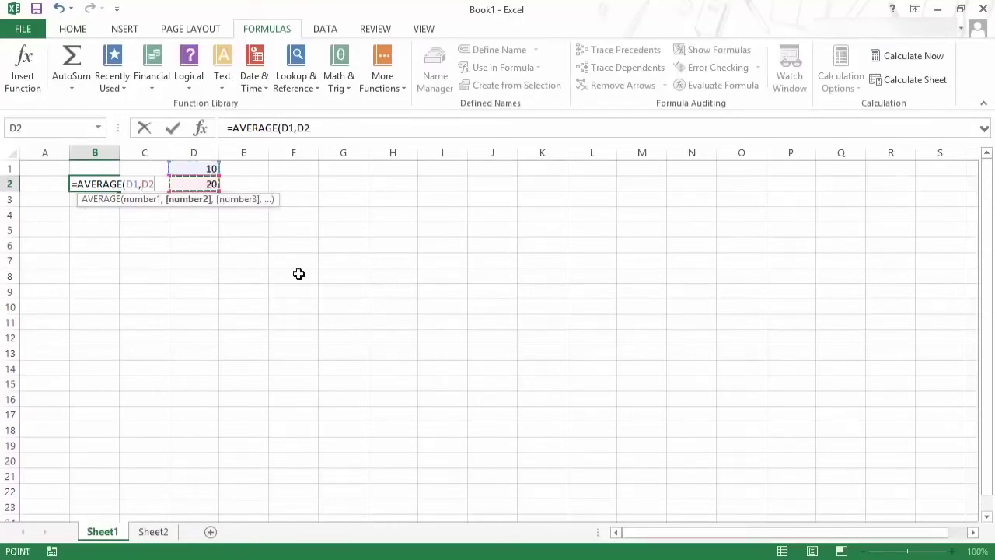
text())
key(Return)
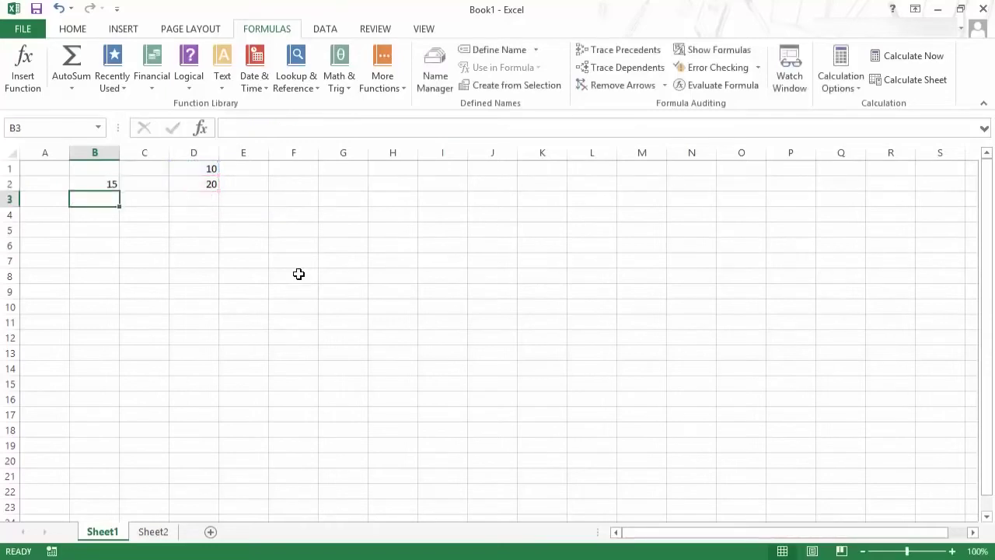
click(93, 183)
key(F2)
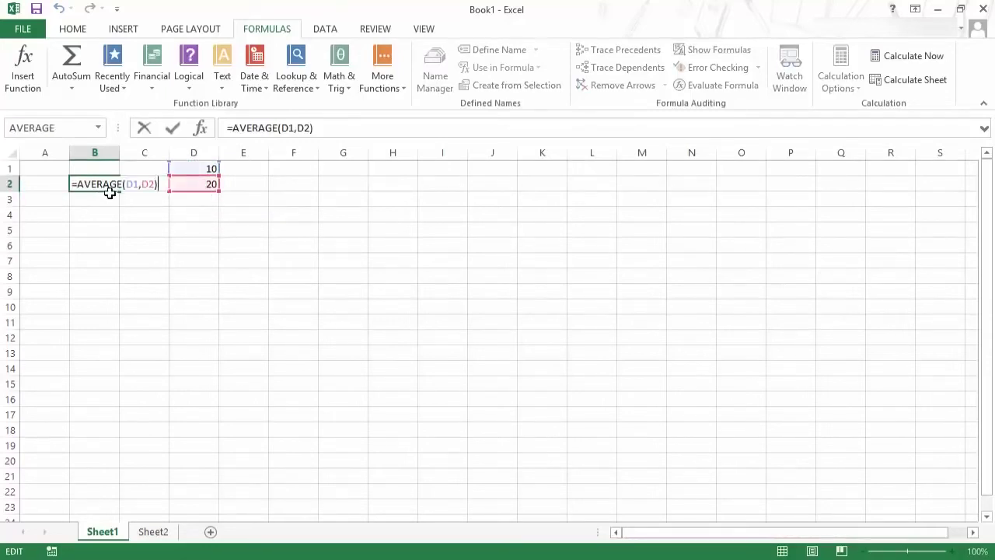
- Change B2's formula to the range form =AVERAGE(D1:D2), still returning 15
key(BackSpace)
key(BackSpace)
key(BackSpace)
key(BackSpace)
key(BackSpace)
key(BackSpace)
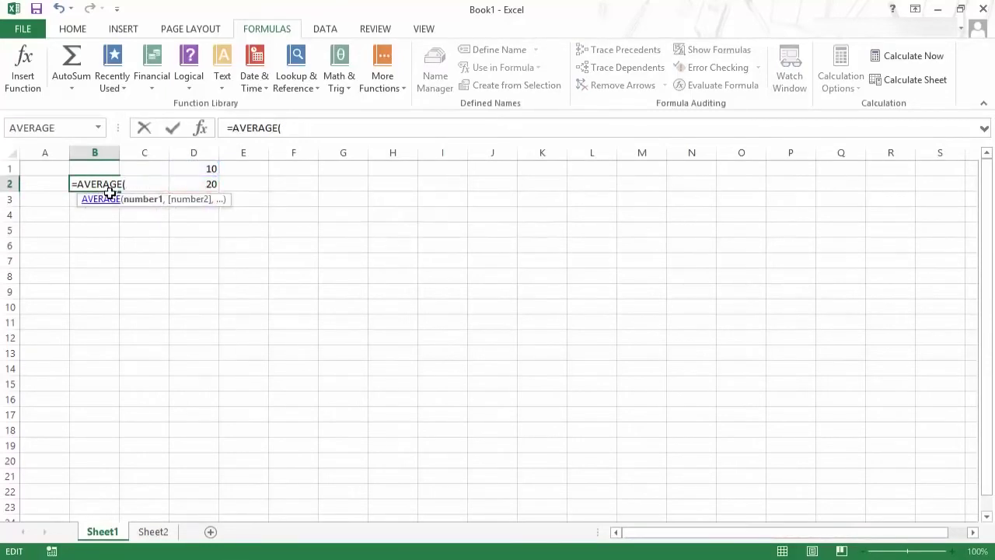
drag(202, 166, 200, 183)
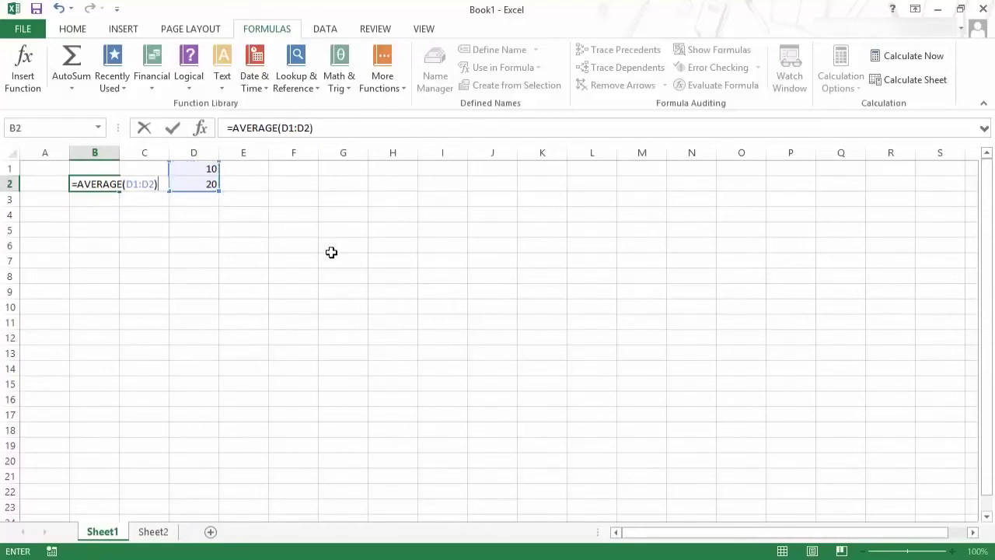
key(Return)
key(Up)
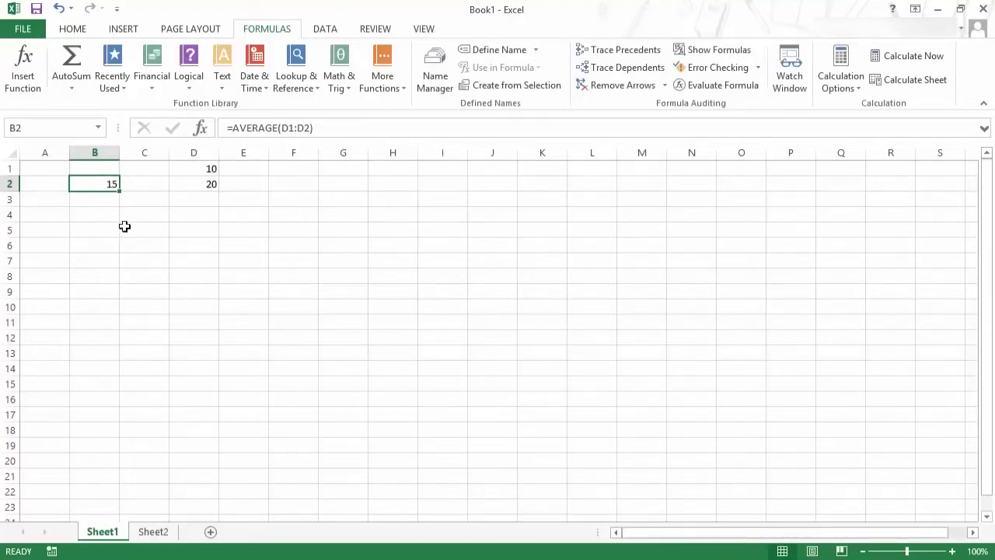
- Select D1:D2 to check their average and sum, then add a new blank Sheet3
drag(212, 171, 211, 185)
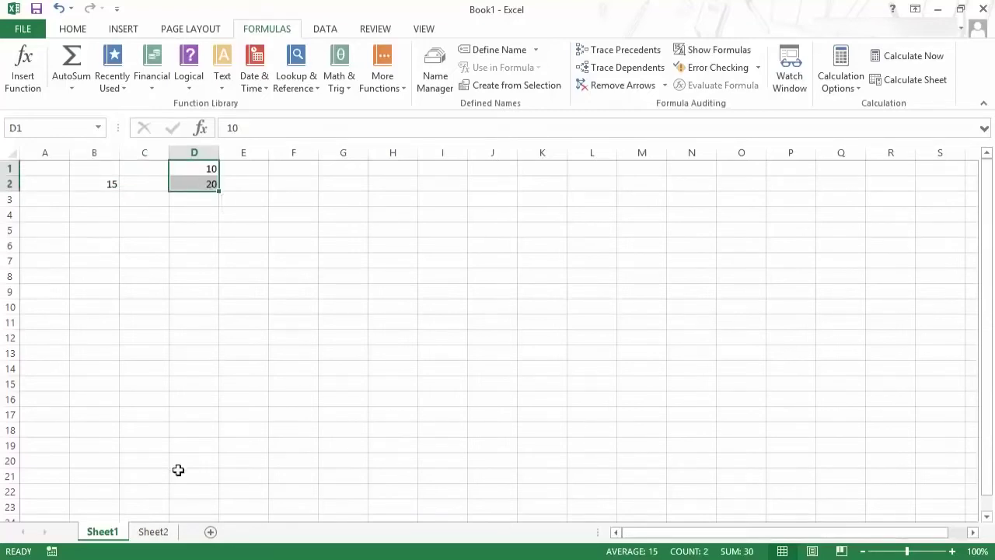
click(155, 533)
click(210, 532)
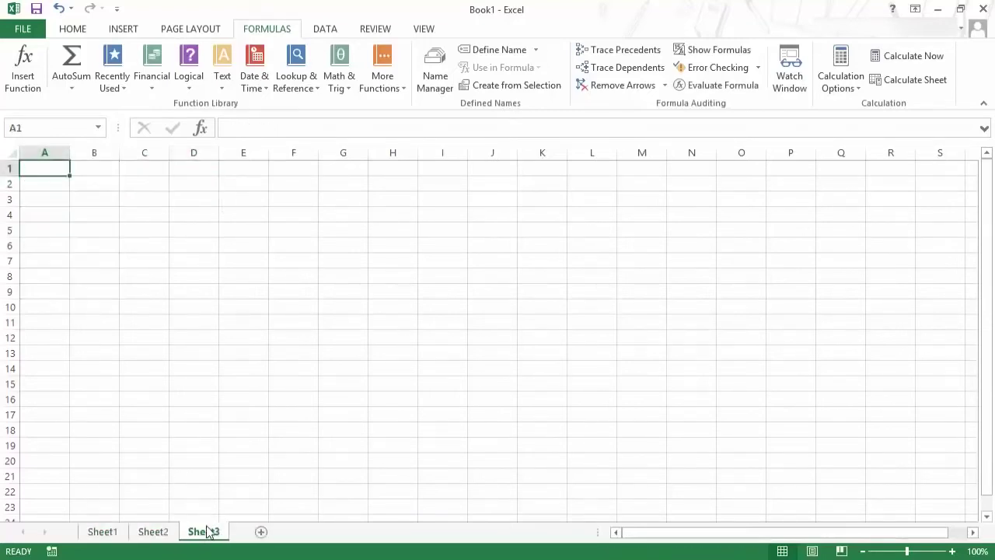
- Enter 10, 20 and 30 in C3:C5 on Sheet3
click(121, 201)
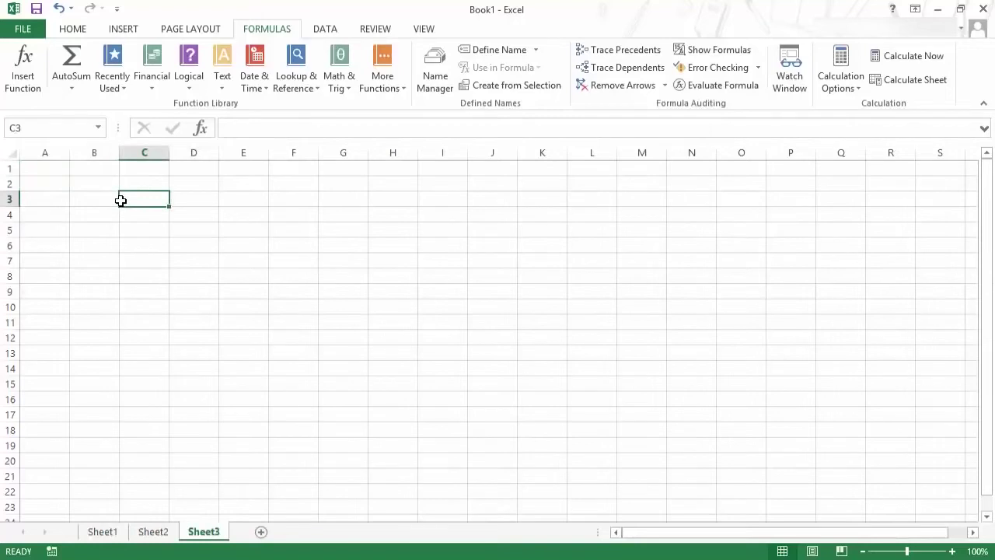
text(10)
key(Return)
text(20)
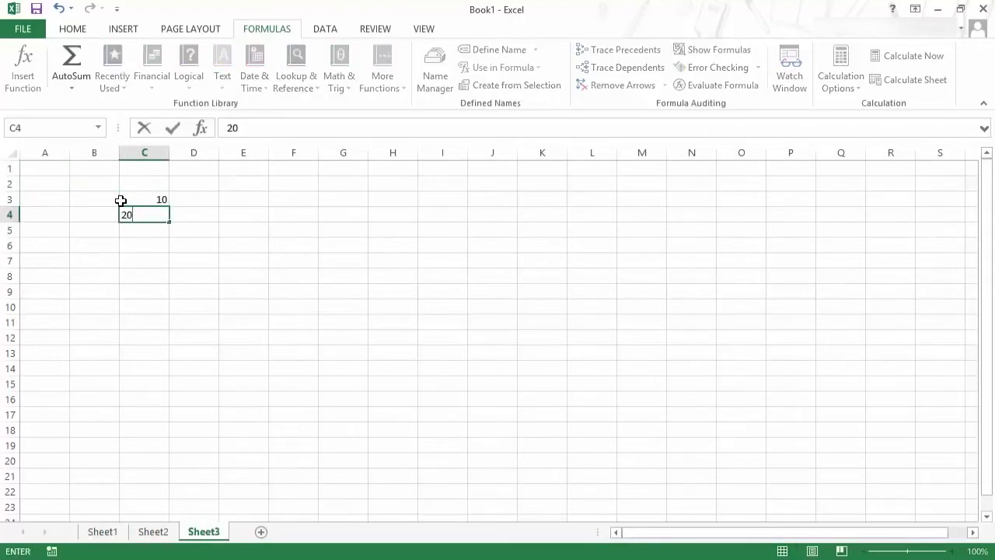
key(Return)
text(30)
click(121, 200)
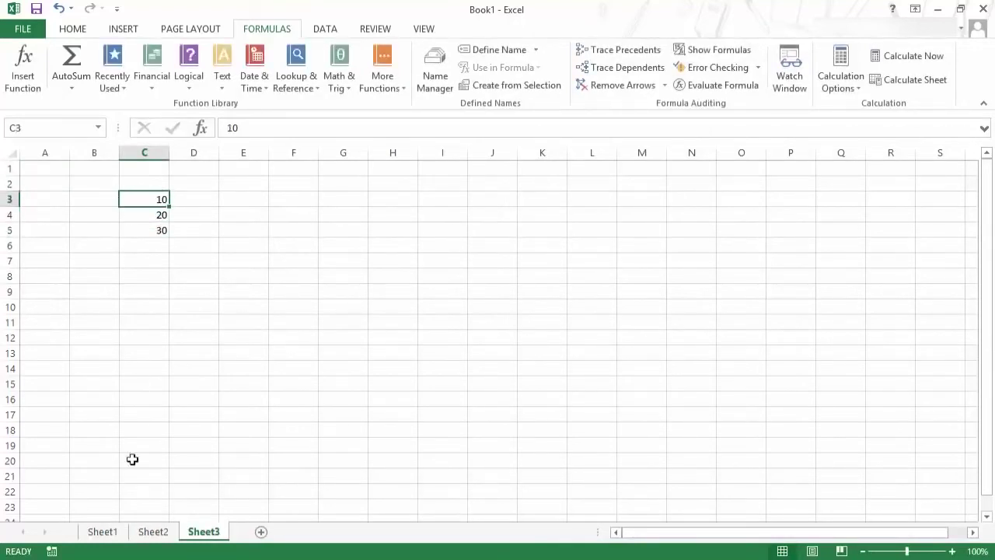
- Start a new =AVERAGE( entry in B2 on Sheet1
click(101, 531)
click(106, 183)
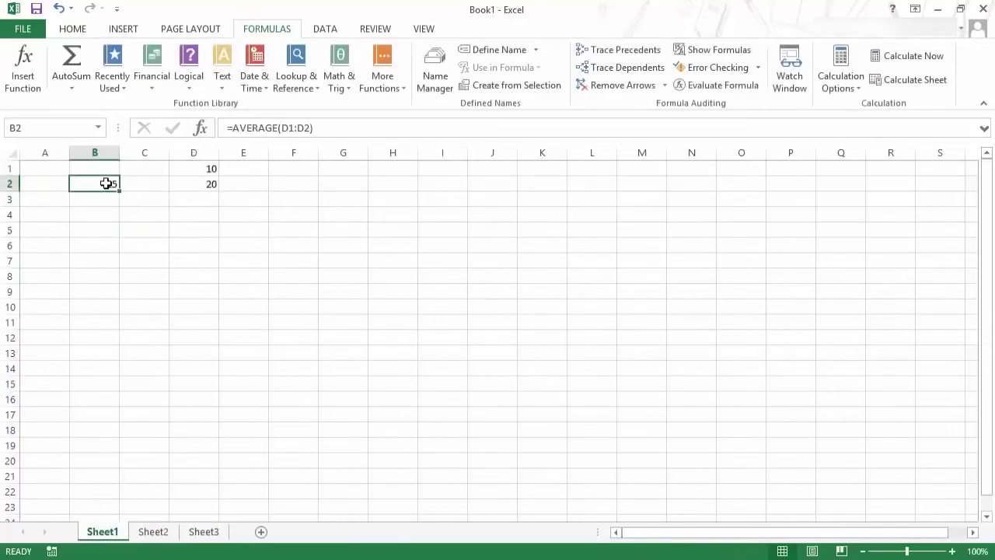
text(=ave)
key(Tab)
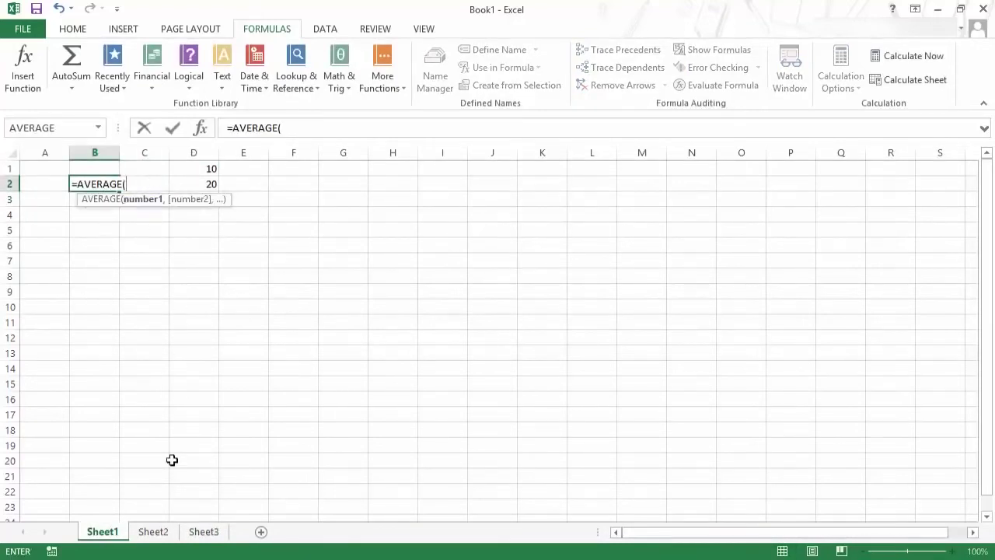
- Point B2's AVERAGE at Sheet3's C3:C5, committing =AVERAGE(Sheet3!C3:C5) to return 20
click(211, 536)
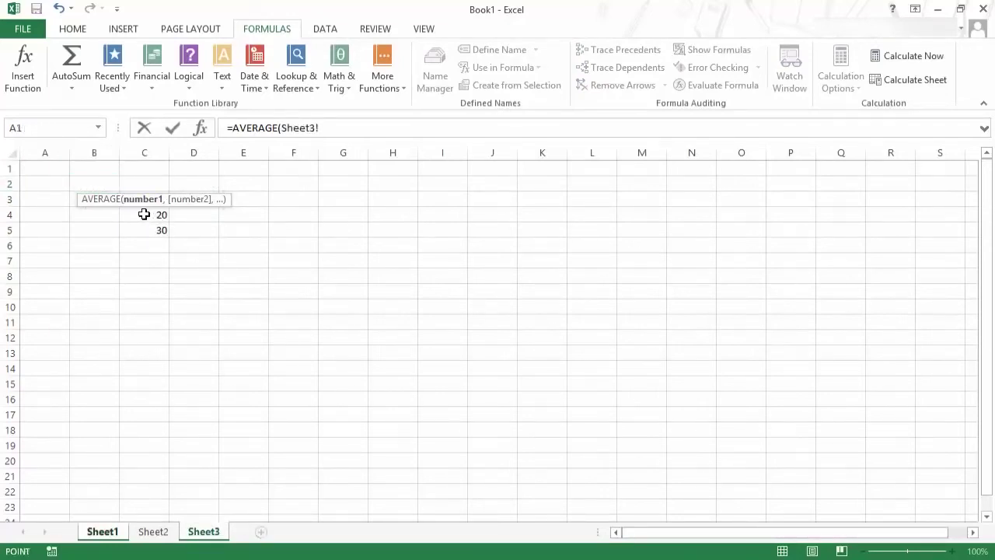
drag(140, 229, 144, 201)
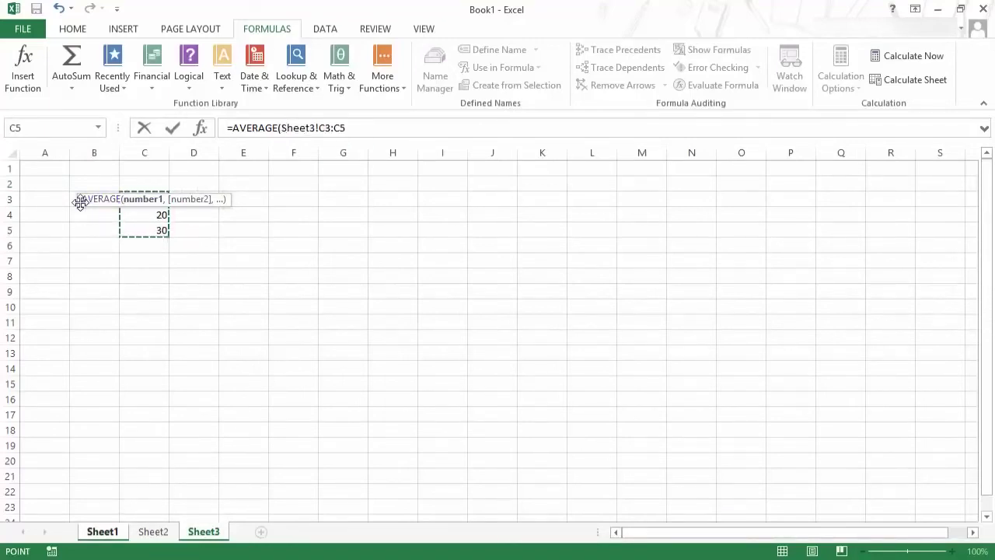
drag(80, 202, 104, 257)
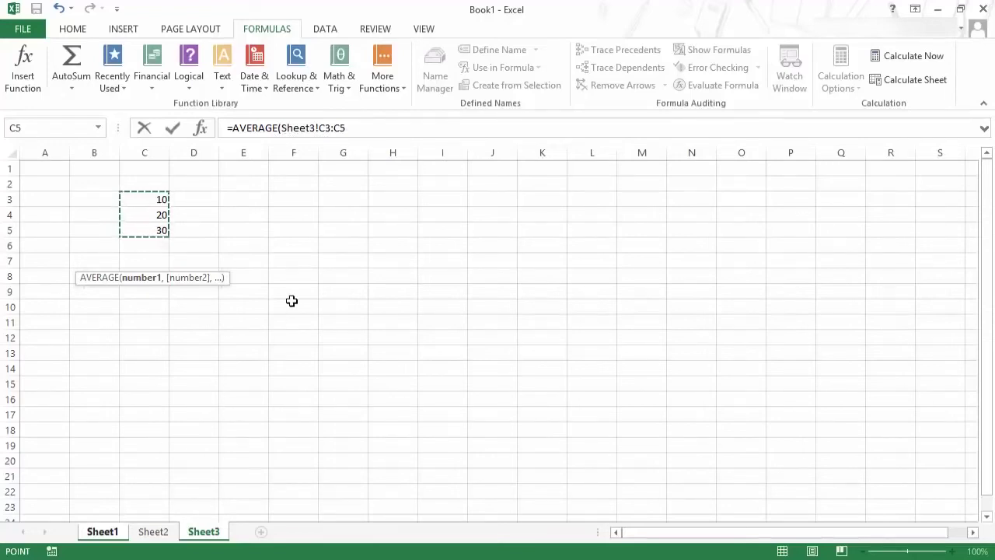
click(355, 131)
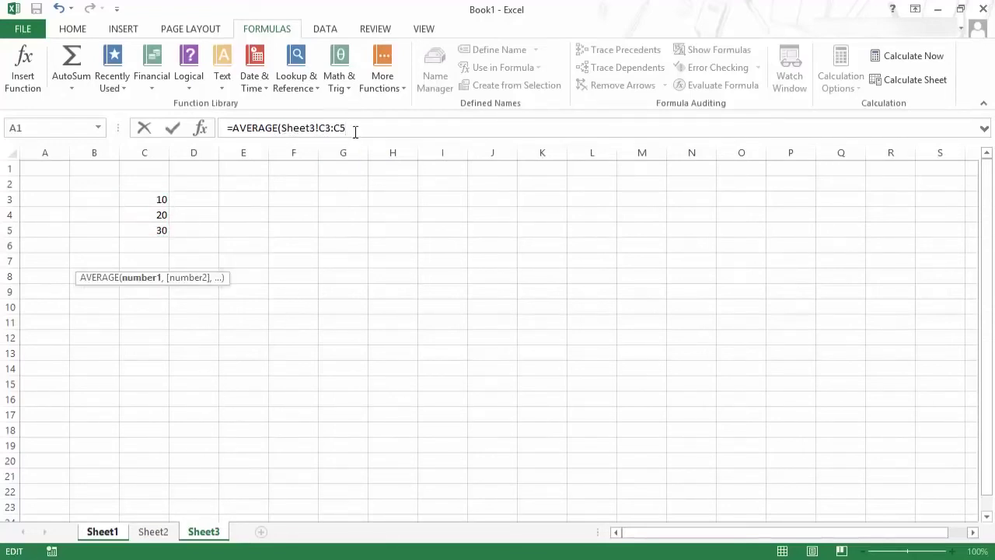
key(Return)
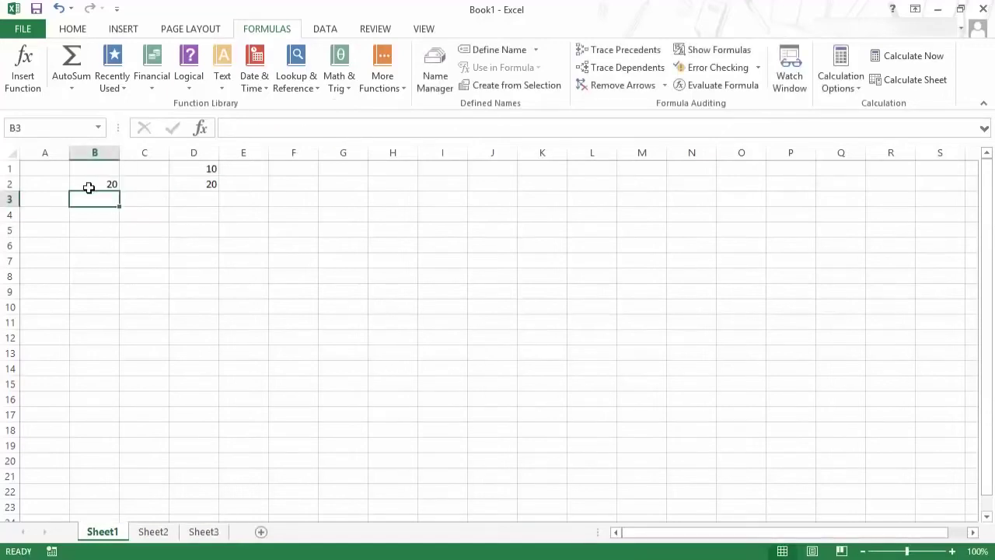
- Select B2 in the single-sheet workbook to show =AVERAGE(D1:D2) returning 15
click(91, 187)
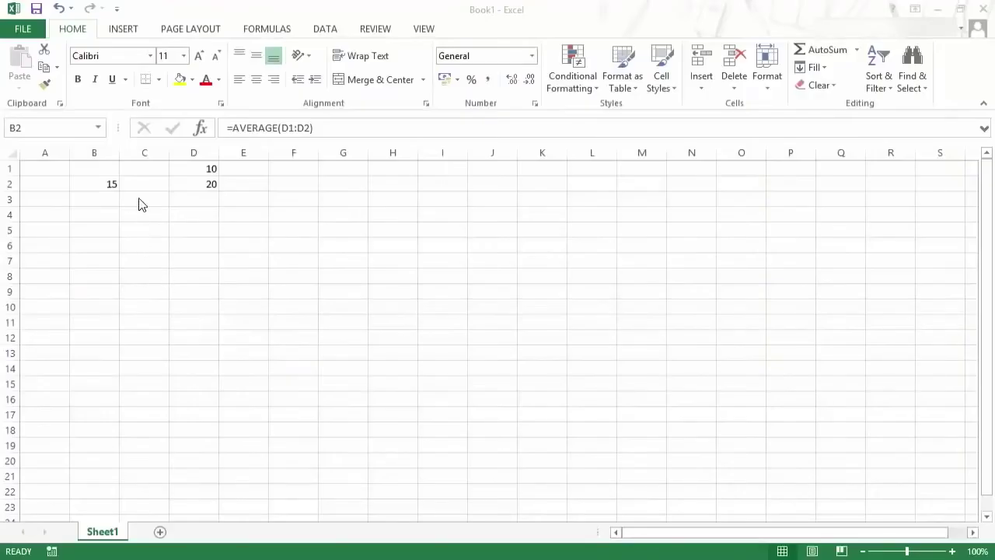
click(103, 187)
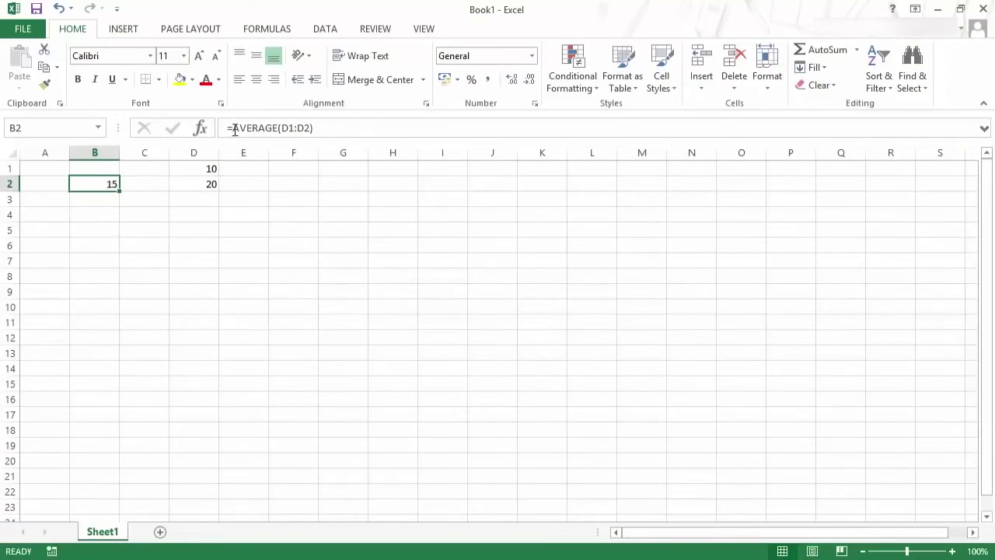
- Open B2's =AVERAGE(D1:D2) formula in edit mode to show its range, leaving it unchanged
drag(230, 127, 329, 125)
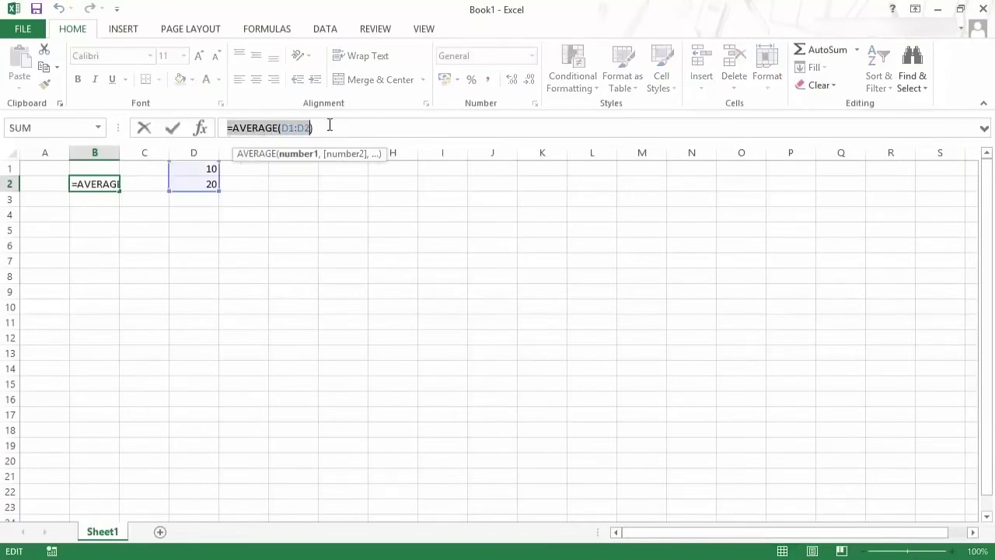
click(261, 128)
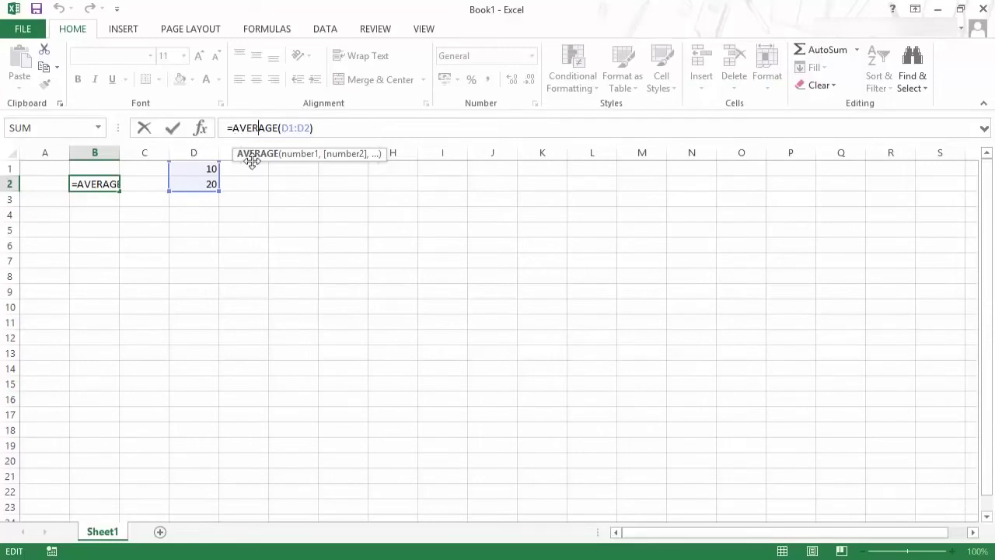
key(ctrl+Return)
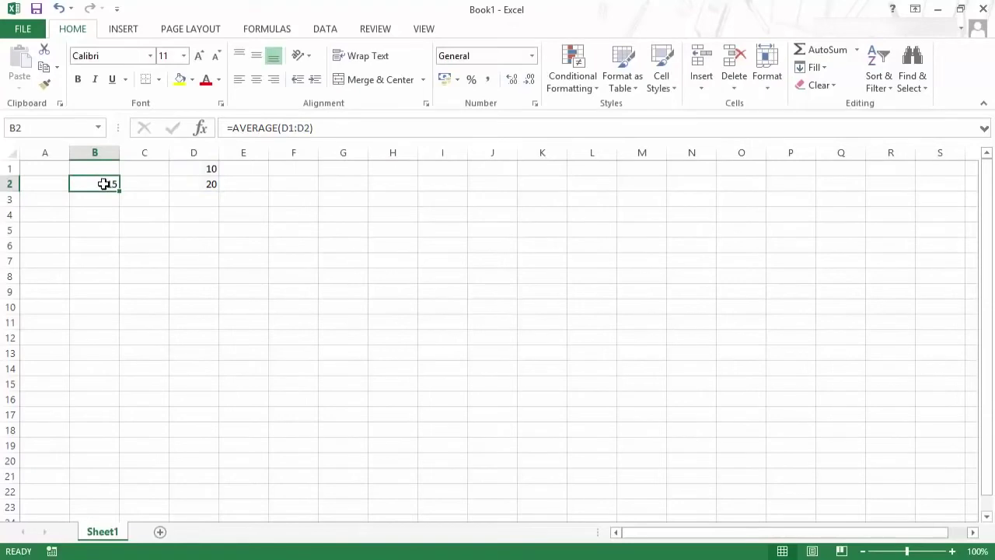
double_click(104, 184)
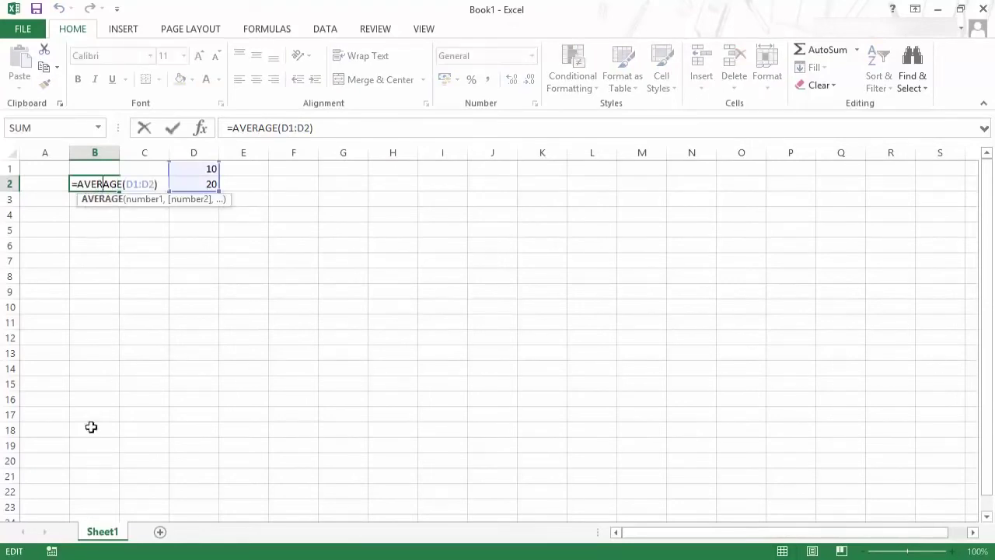
key(ctrl+Return)
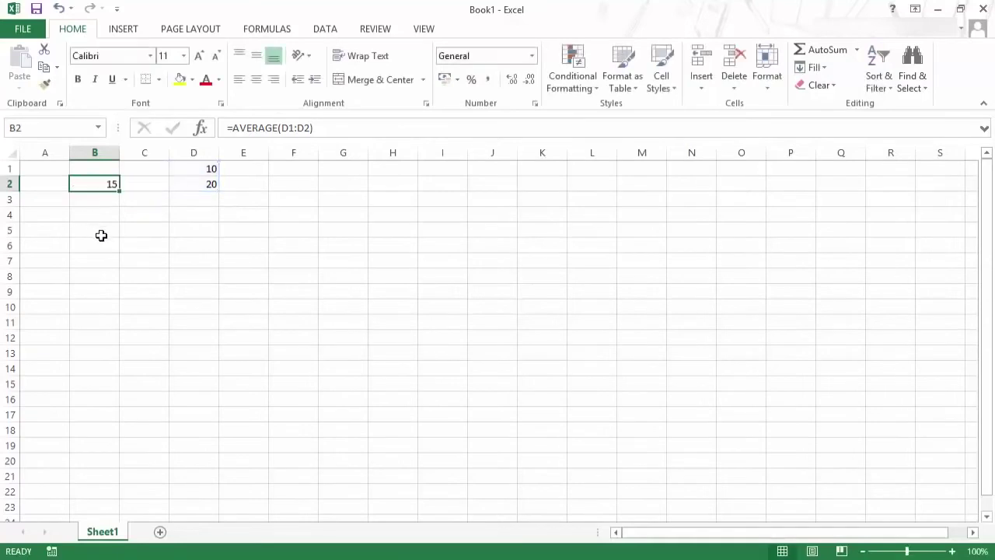
key(F2)
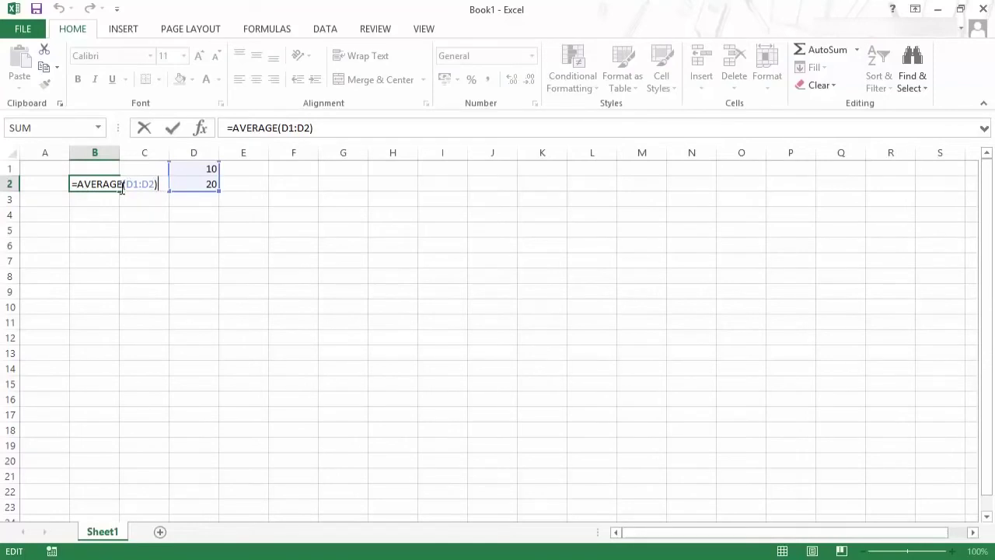
key(Escape)
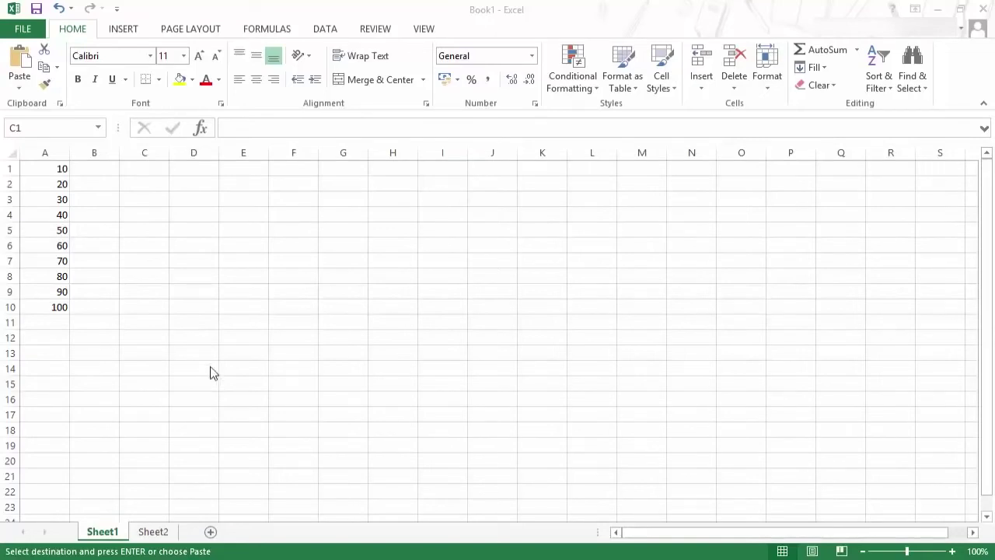
- Enter the formula =A1 in C1
click(134, 169)
key(ctrl+v)
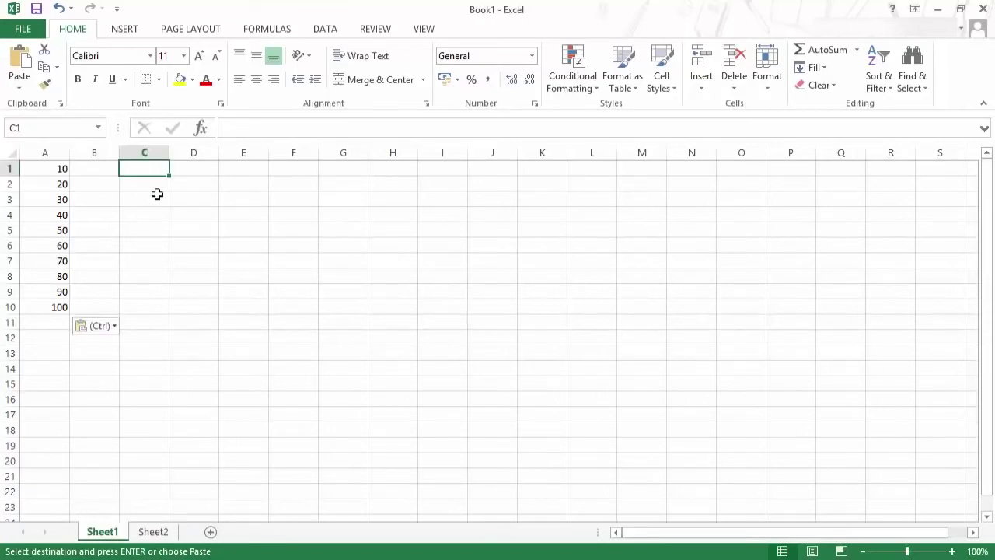
text(=)
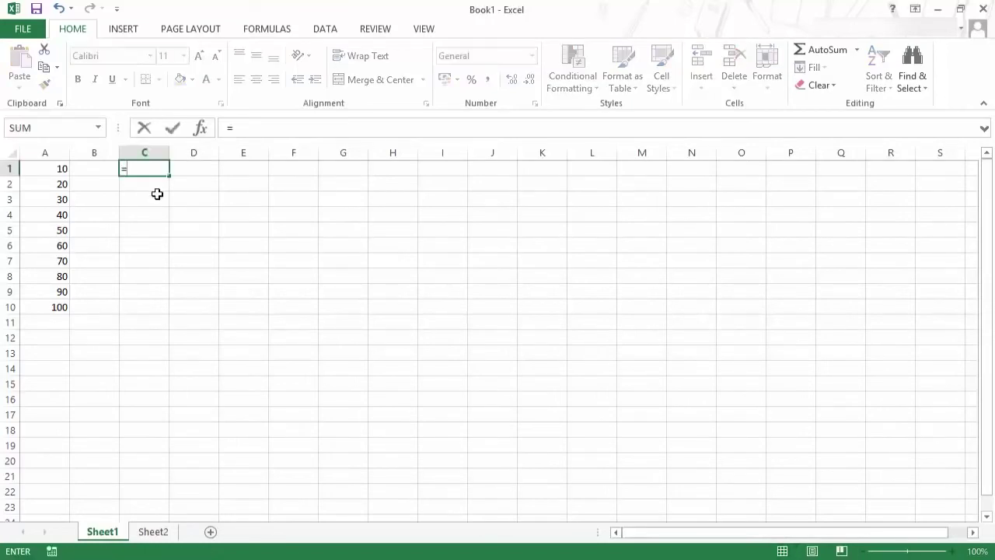
click(50, 164)
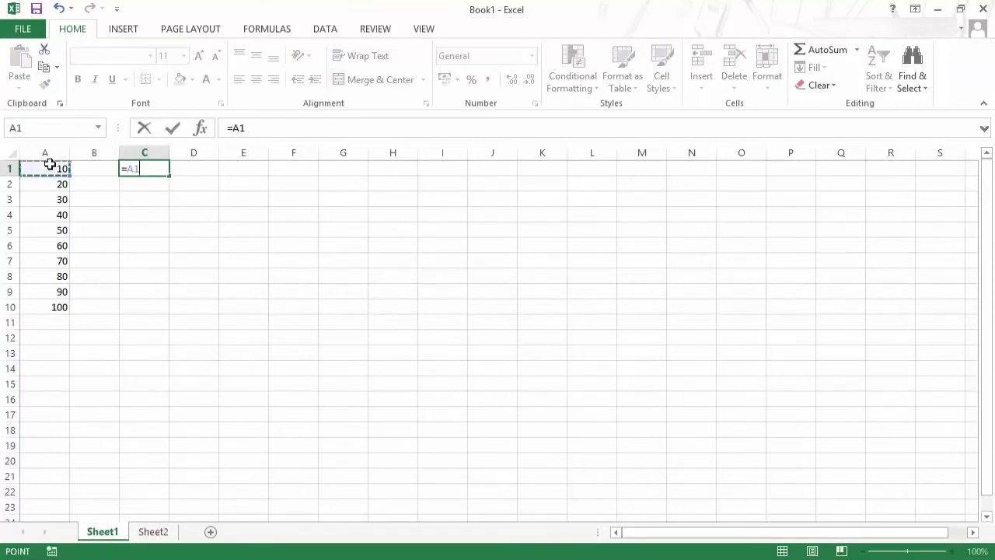
key(Return)
key(Up)
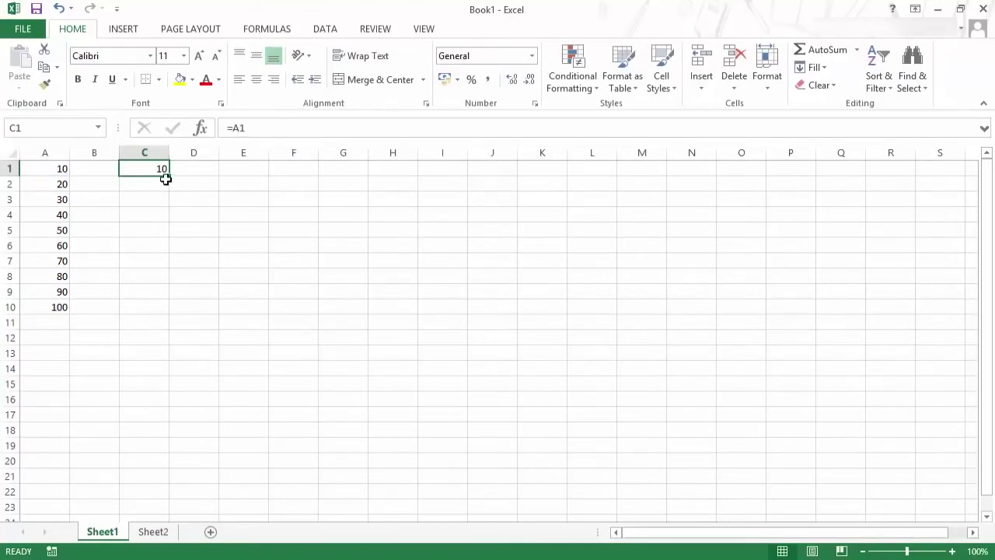
- Fill C1's formula down to C10 and compare C1 (=A1) with C2 (=A2)
drag(169, 175, 160, 304)
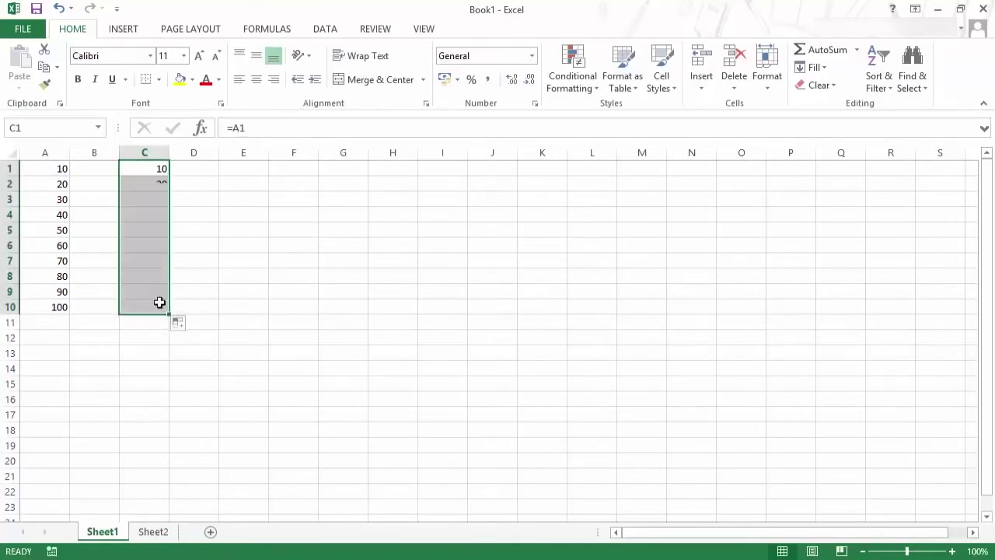
click(151, 187)
click(155, 173)
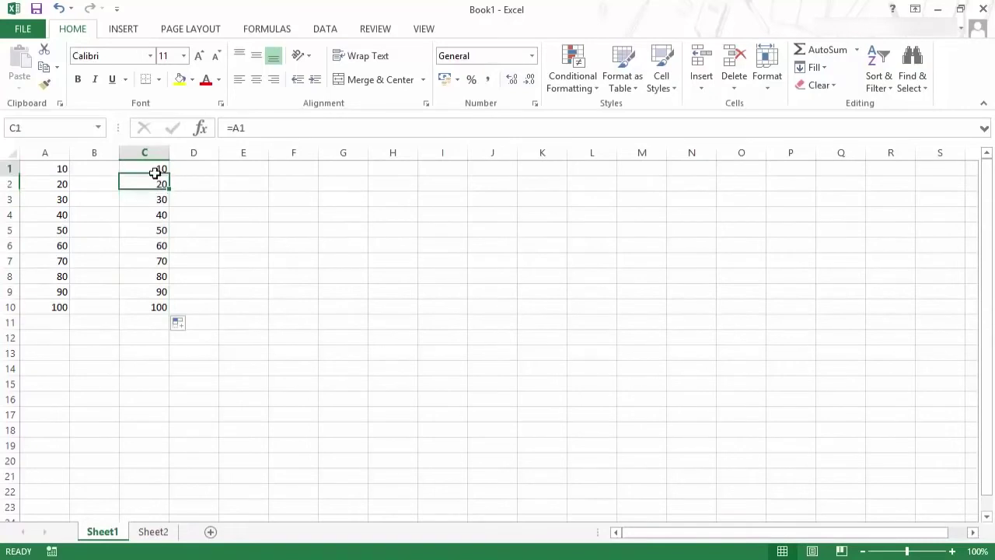
click(156, 185)
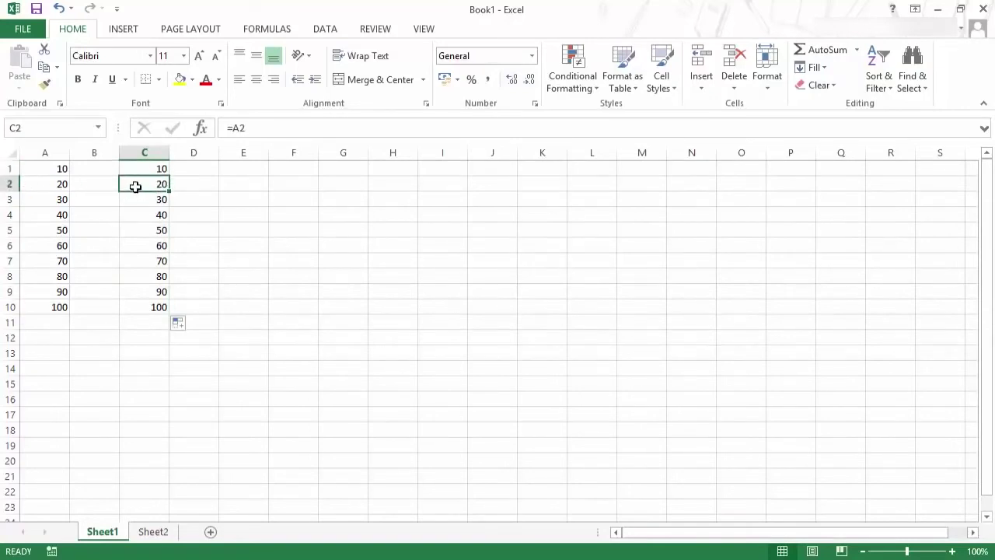
click(158, 170)
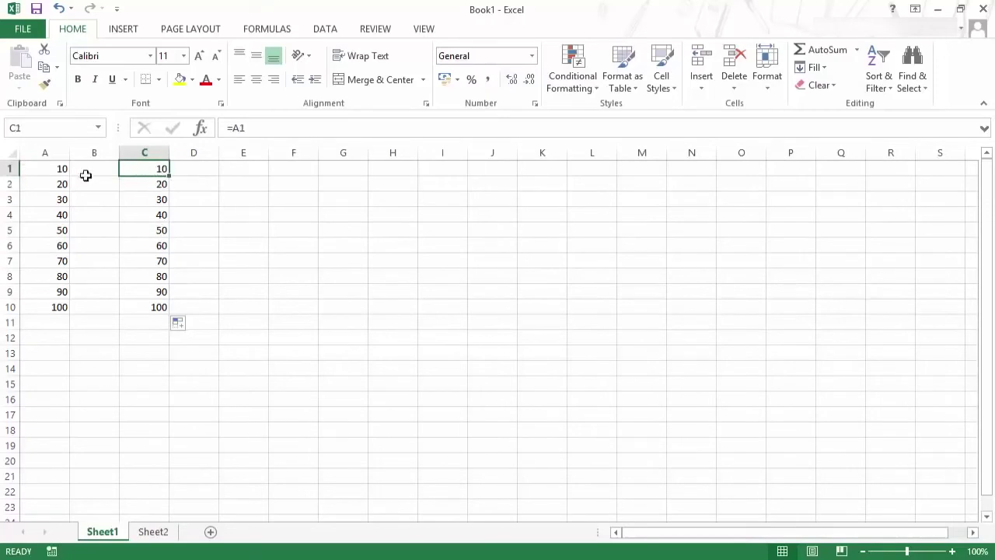
click(158, 187)
- Inspect C2, C3 and C10 in edit mode to show their adjusted references =A2, =A3, =A10
double_click(158, 187)
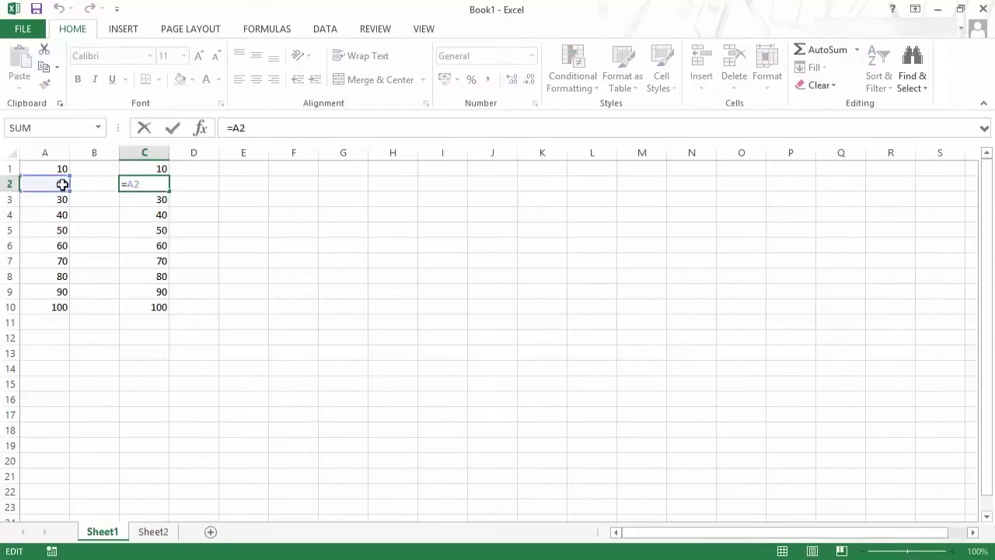
key(Escape)
click(157, 201)
double_click(157, 200)
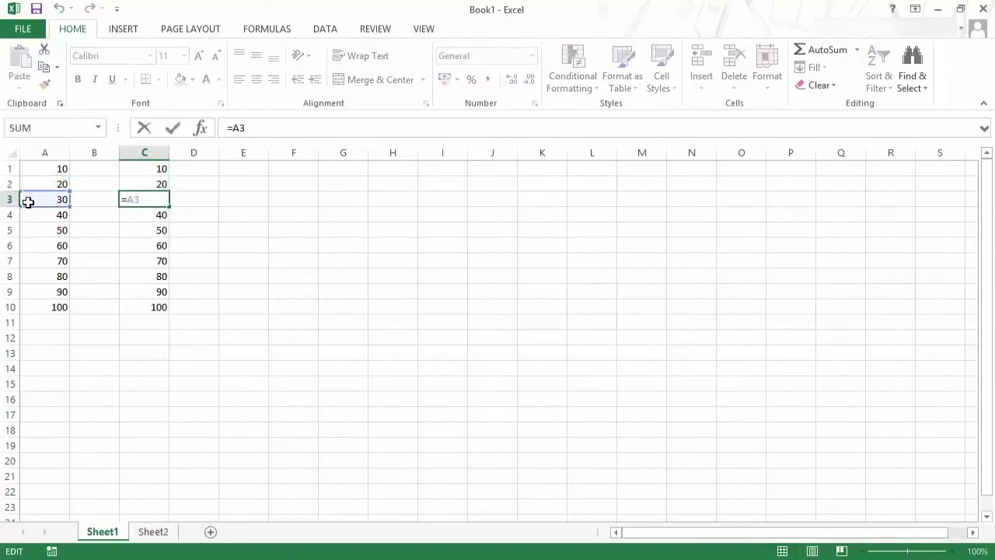
key(Escape)
click(153, 307)
double_click(155, 311)
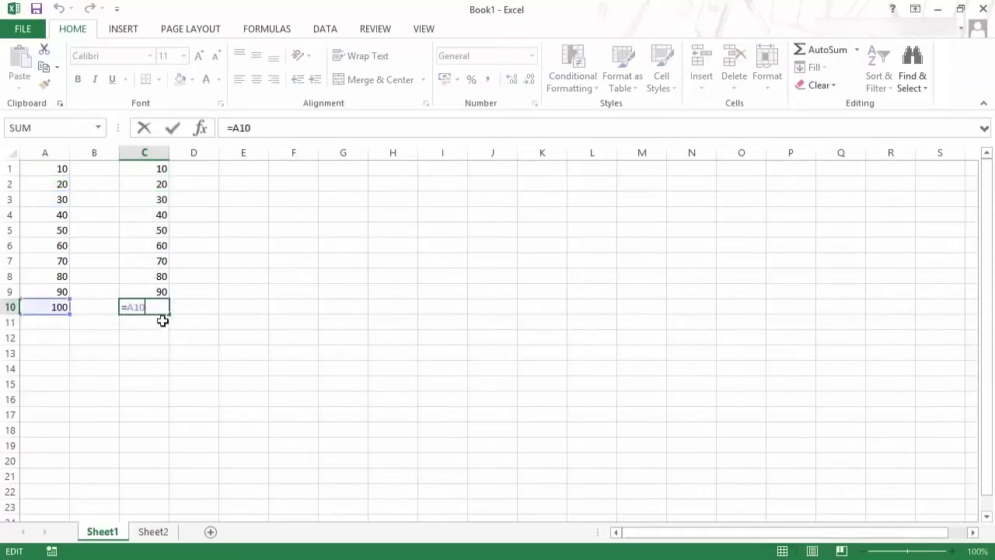
key(Escape)
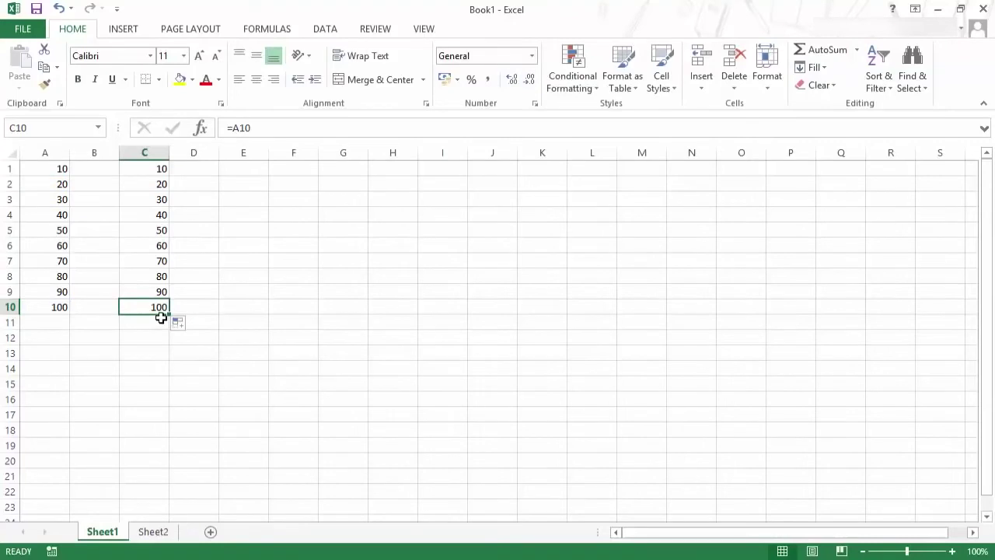
- Copy C10's formula into C18, where it becomes =A18
key(ctrl+c)
click(156, 428)
key(ctrl+v)
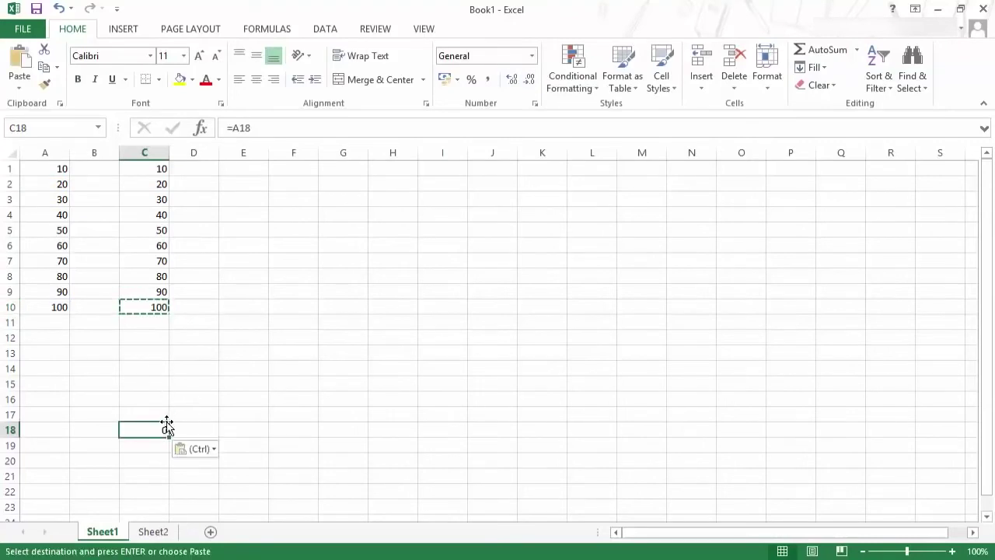
- Confirm C18 reads =A18, then copy C1 into H1 and compare H1's =F1 with C1
double_click(155, 427)
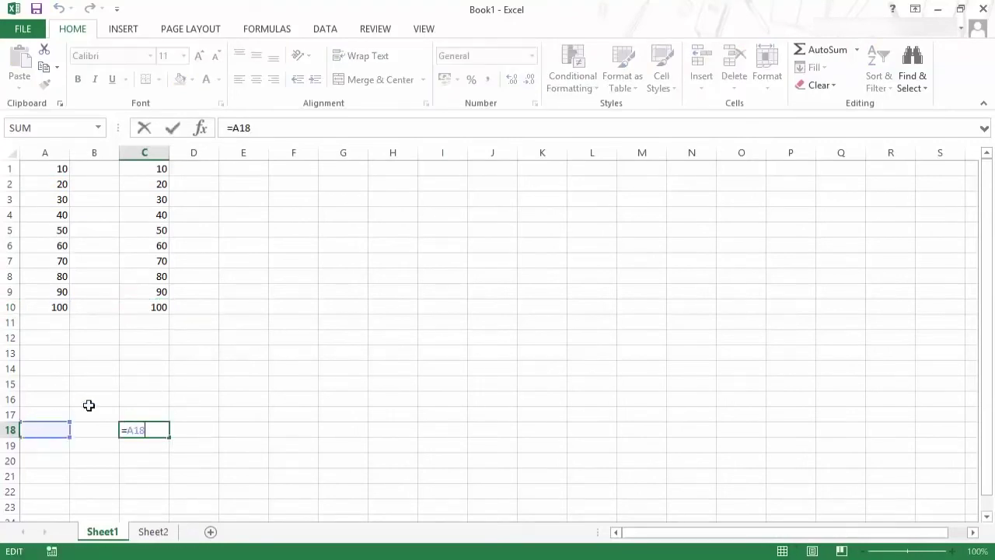
key(Escape)
click(149, 168)
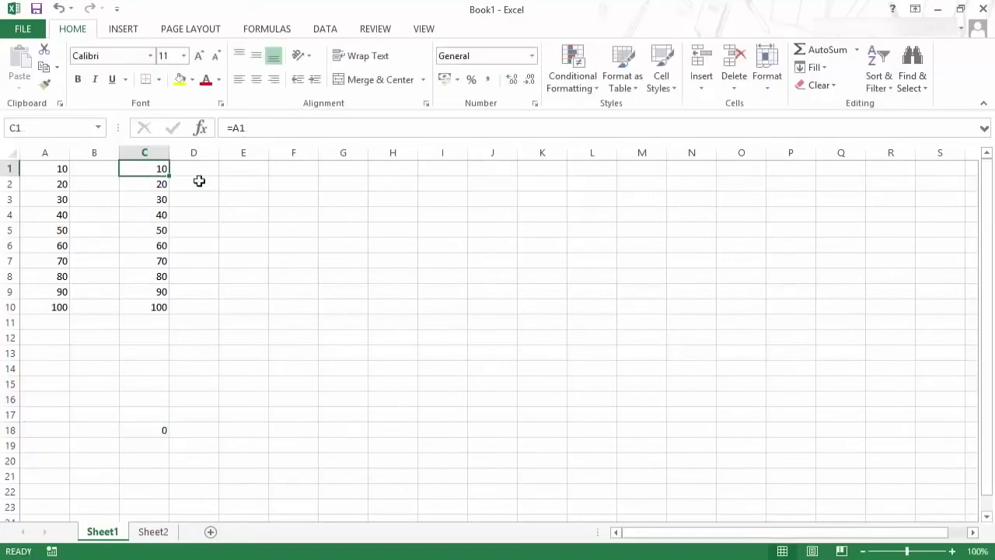
key(ctrl+c)
click(401, 169)
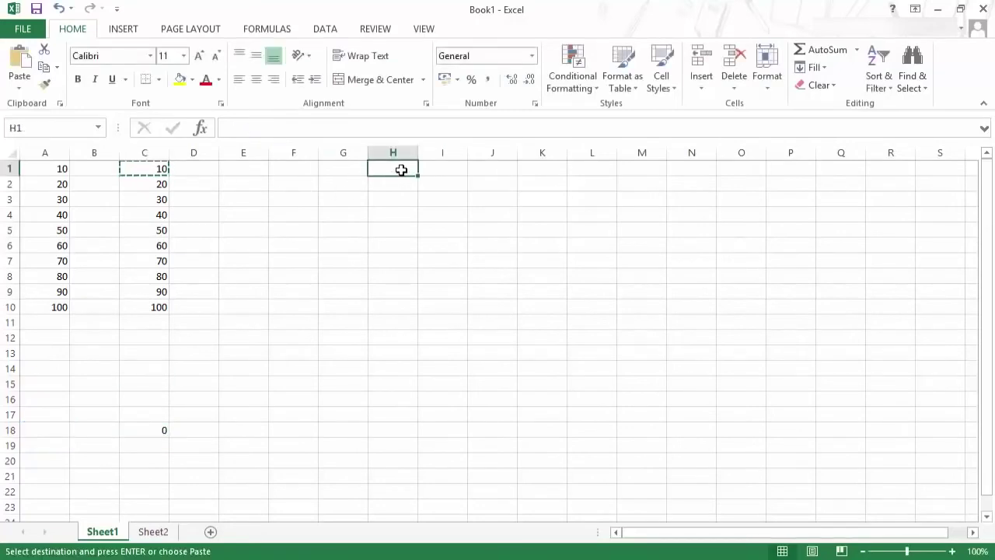
key(ctrl+v)
key(F2)
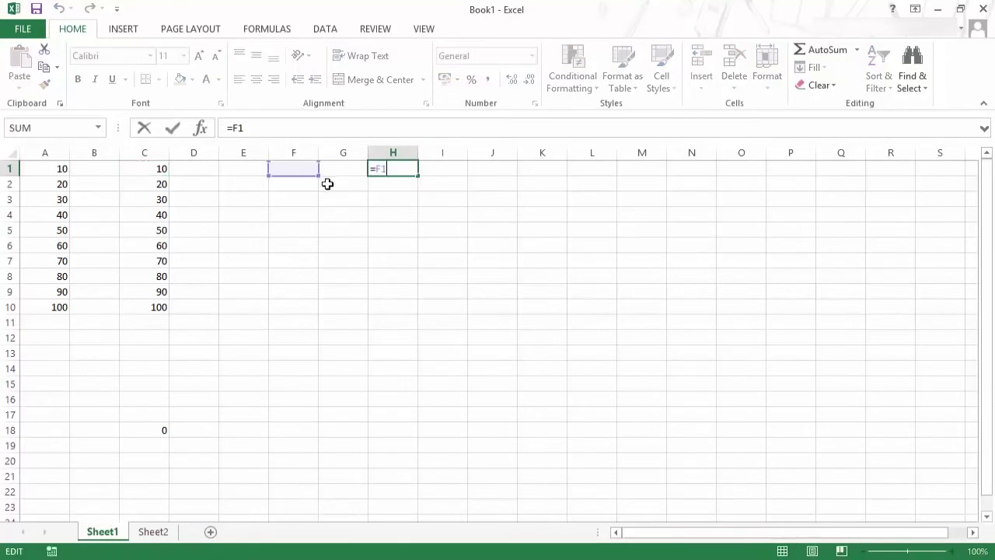
key(Escape)
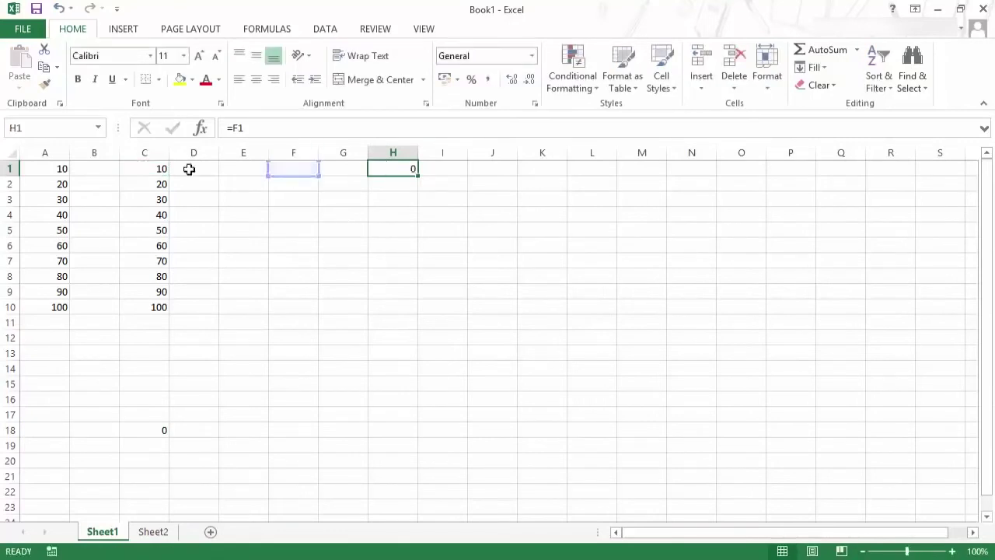
click(145, 170)
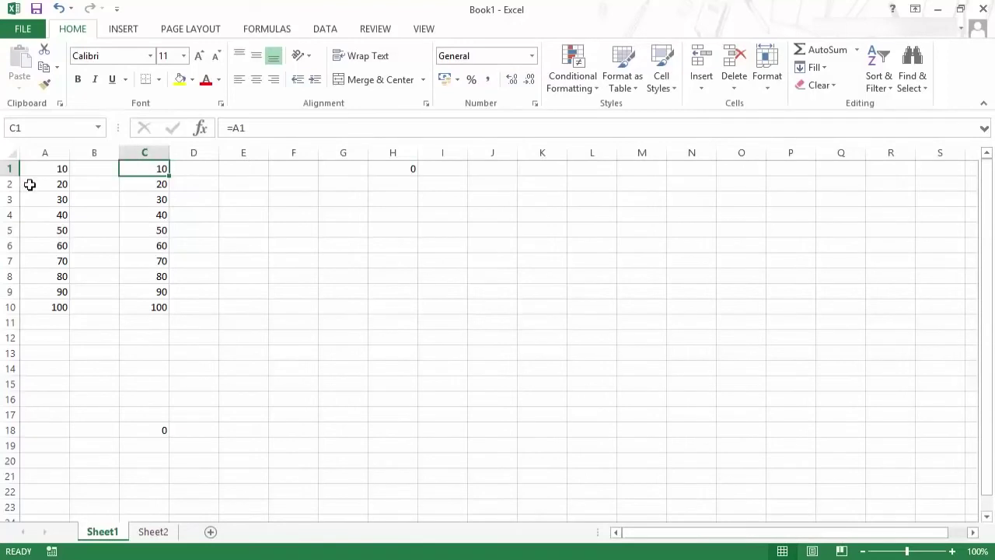
double_click(403, 171)
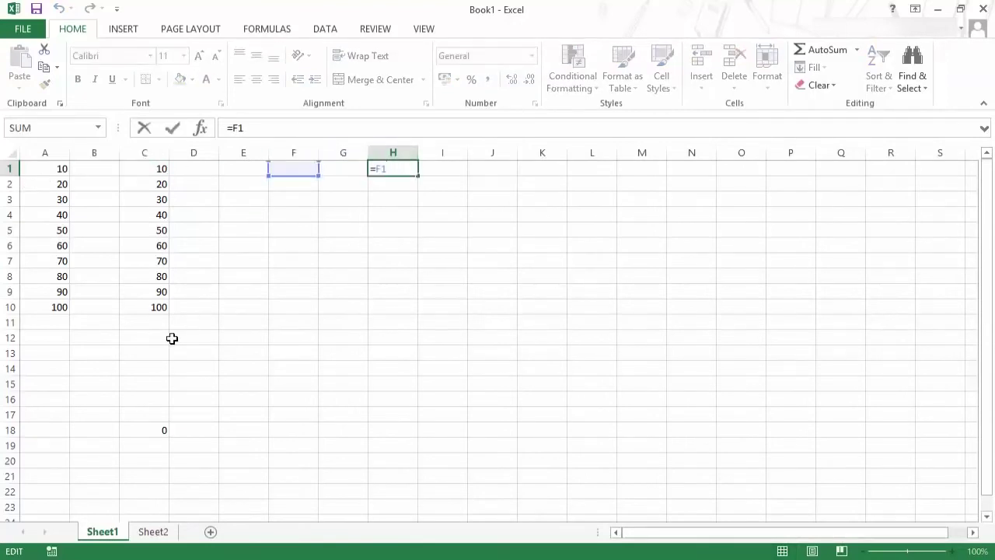
key(Escape)
- Delete the test formulas in C18 and H1
click(138, 429)
key(Delete)
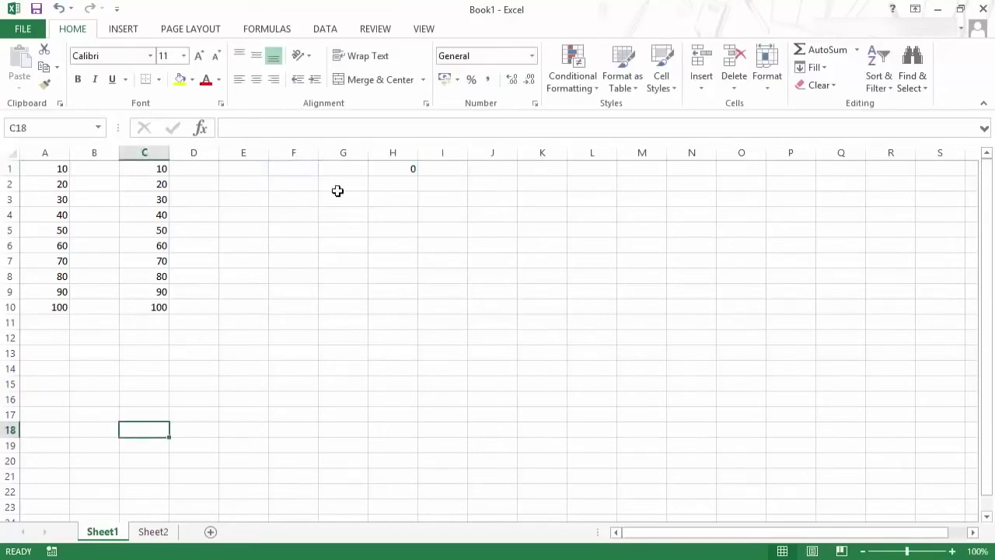
click(389, 177)
click(395, 169)
key(Delete)
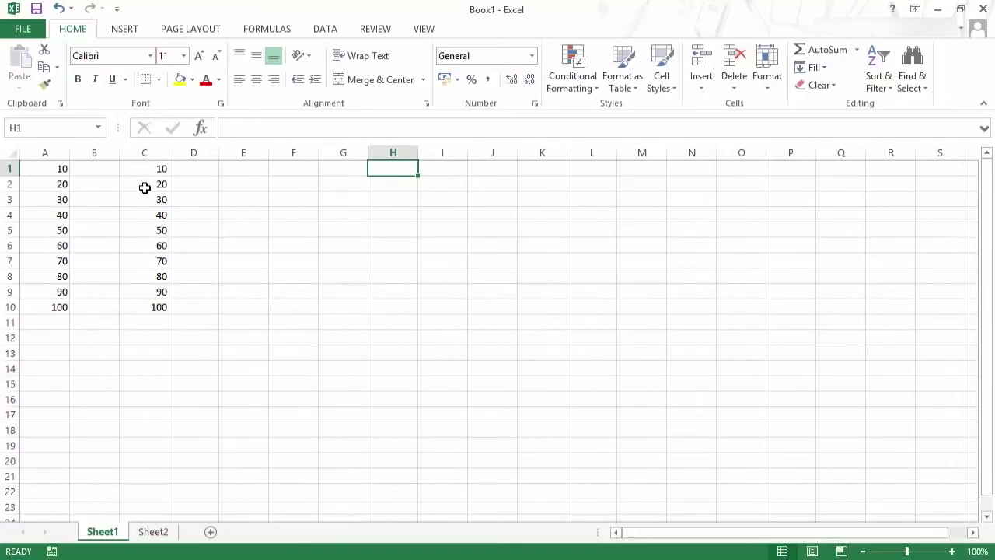
- Delete the formulas in C2:C10 and change C1's formula to the absolute reference =$A$1
drag(144, 185, 144, 304)
key(Delete)
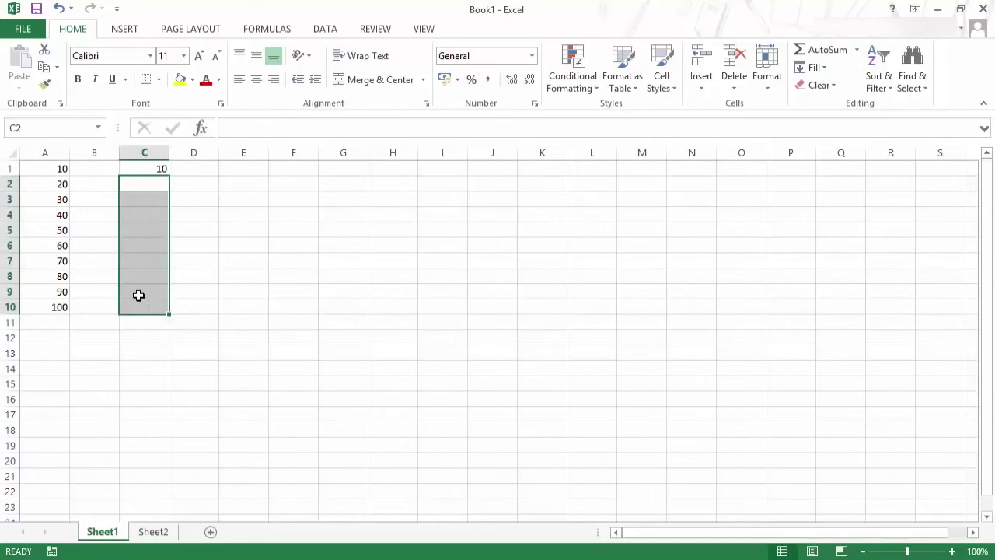
click(148, 167)
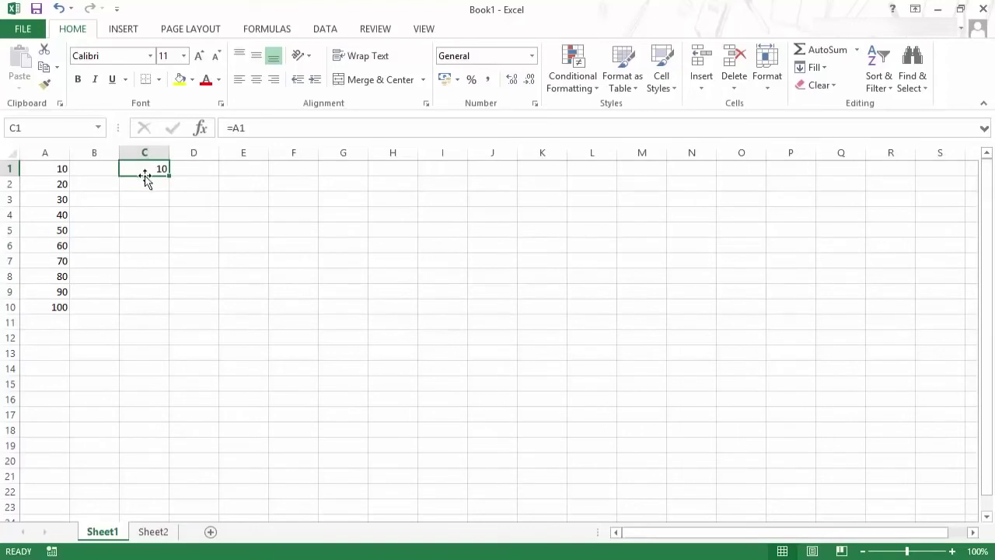
click(232, 128)
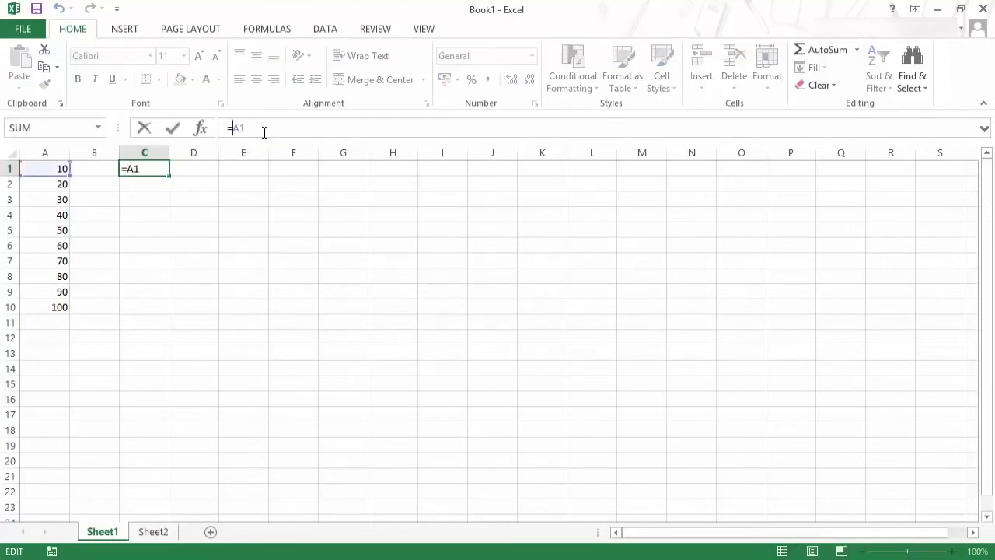
text($A$)
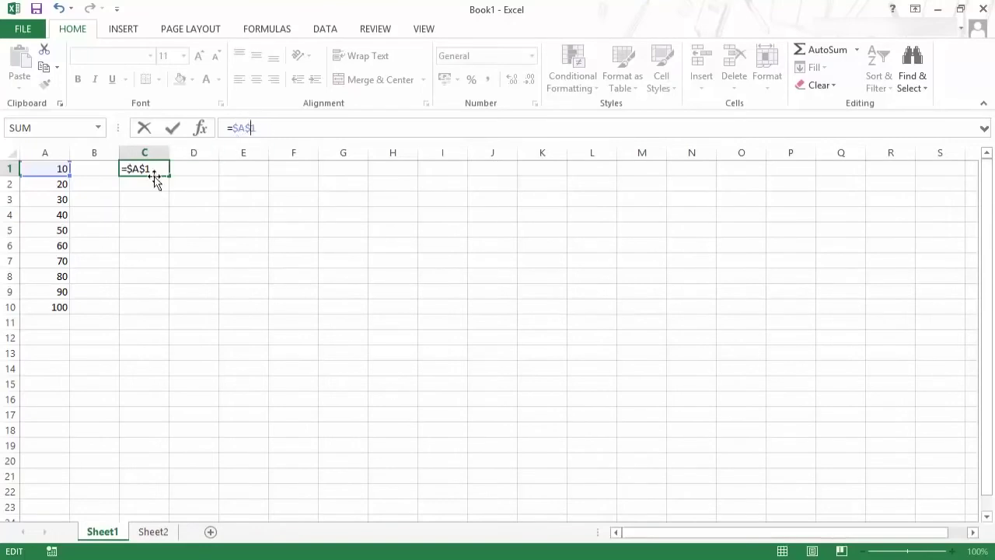
click(261, 127)
key(Left)
key(ctrl+Return)
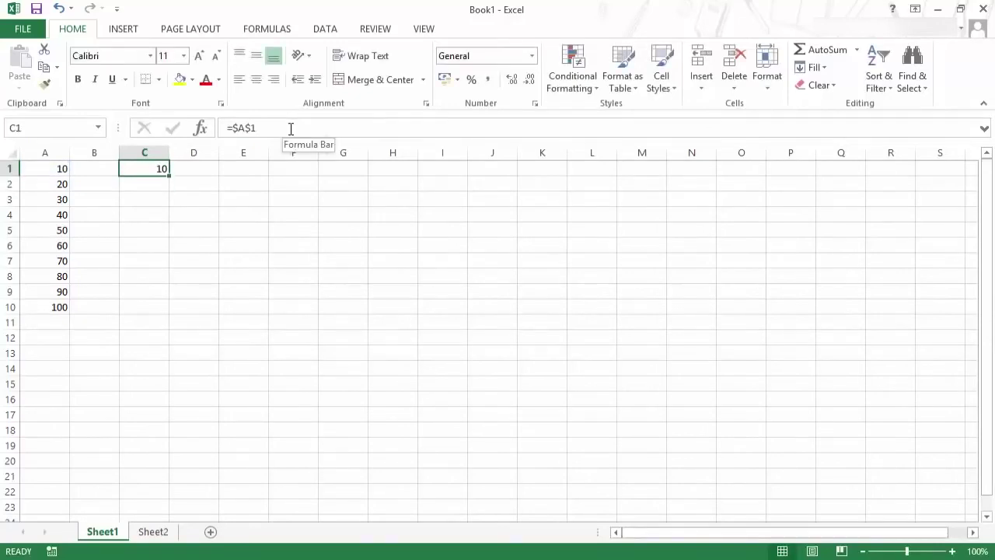
key(ctrl+c)
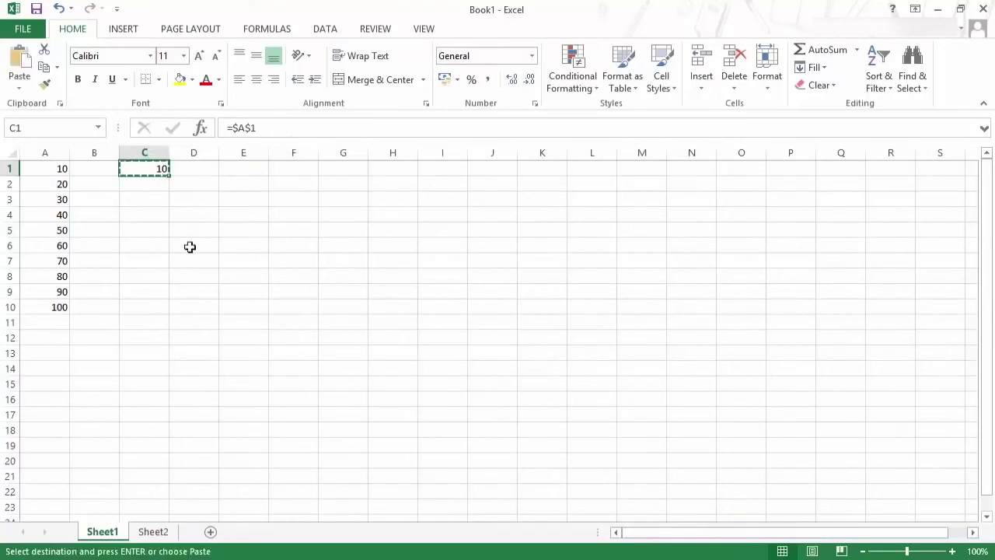
click(436, 279)
key(ctrl+v)
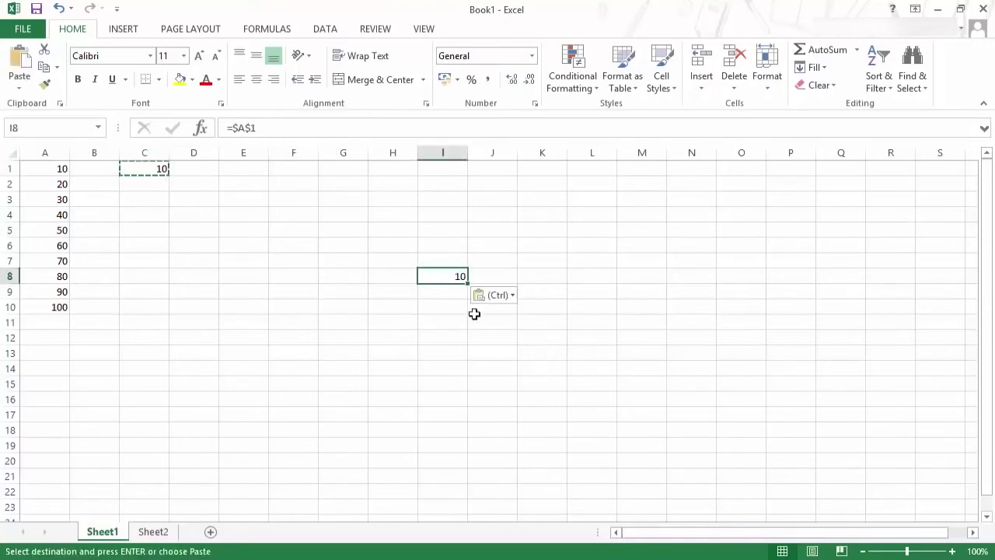
key(Escape)
double_click(447, 278)
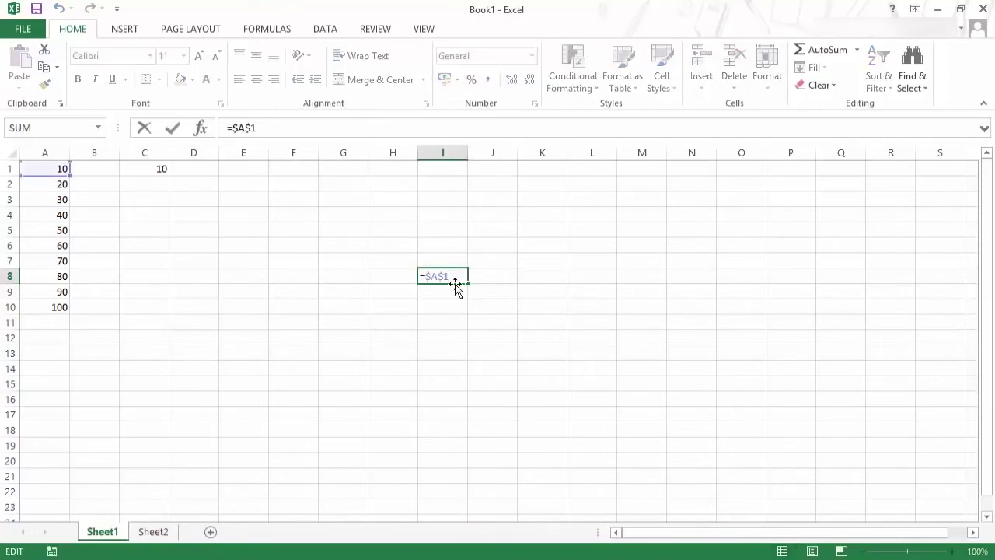
drag(465, 281, 422, 282)
key(ctrl+Return)
key(ctrl+c)
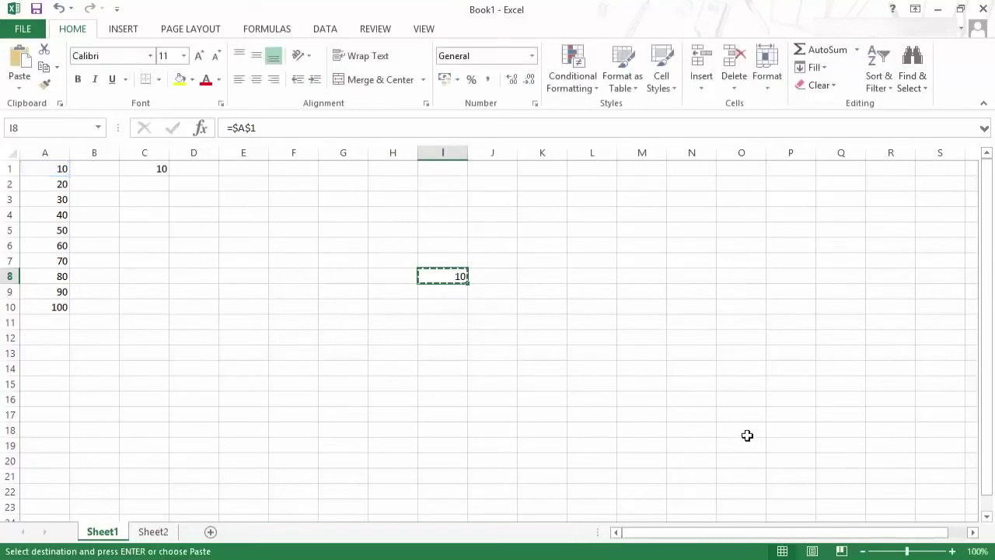
click(745, 434)
key(ctrl+v)
double_click(748, 435)
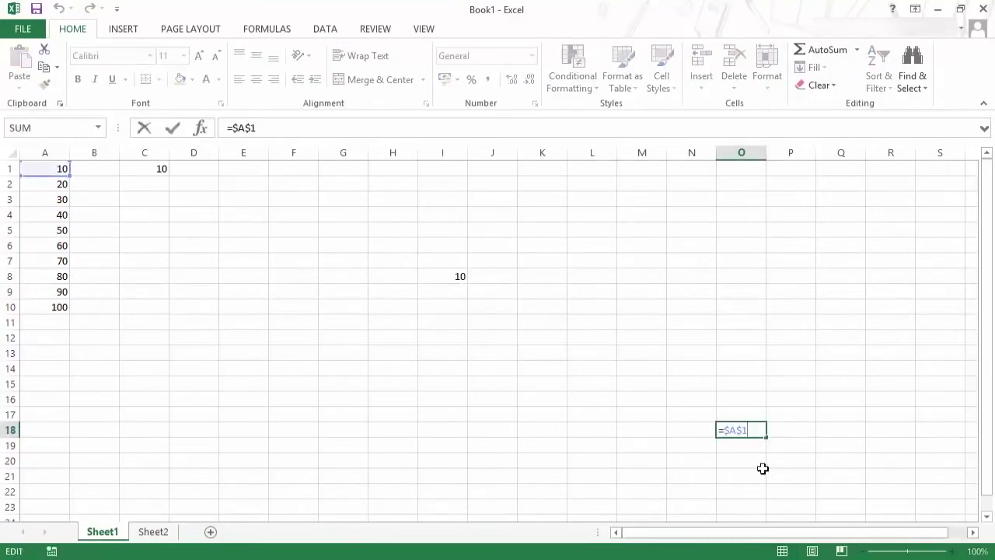
key(Escape)
click(442, 274)
key(Delete)
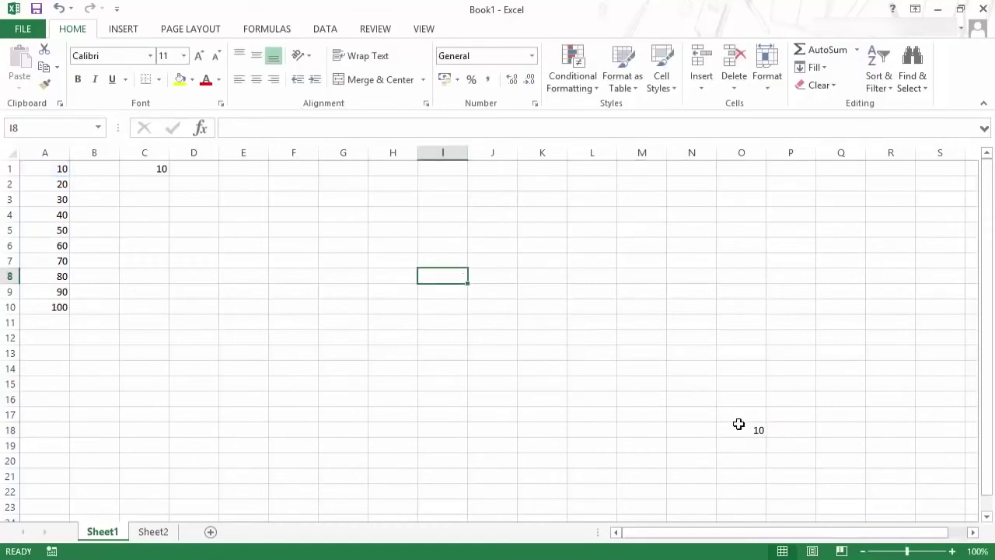
click(740, 426)
key(Delete)
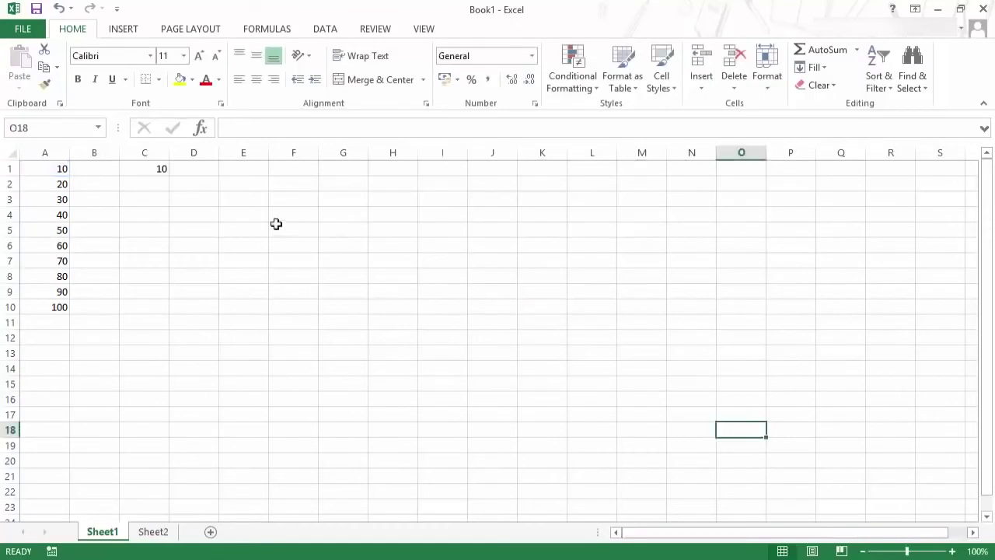
click(159, 172)
click(261, 132)
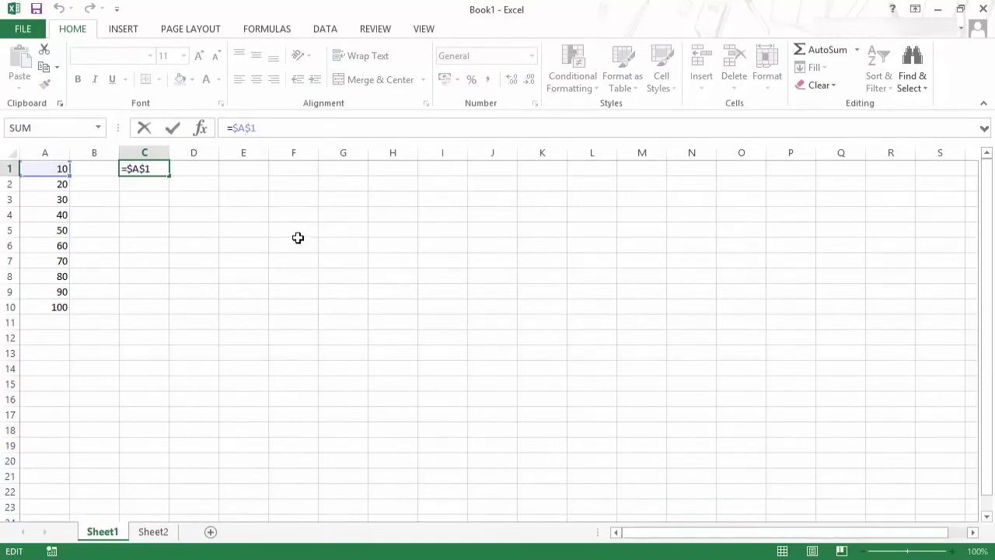
key(F4)
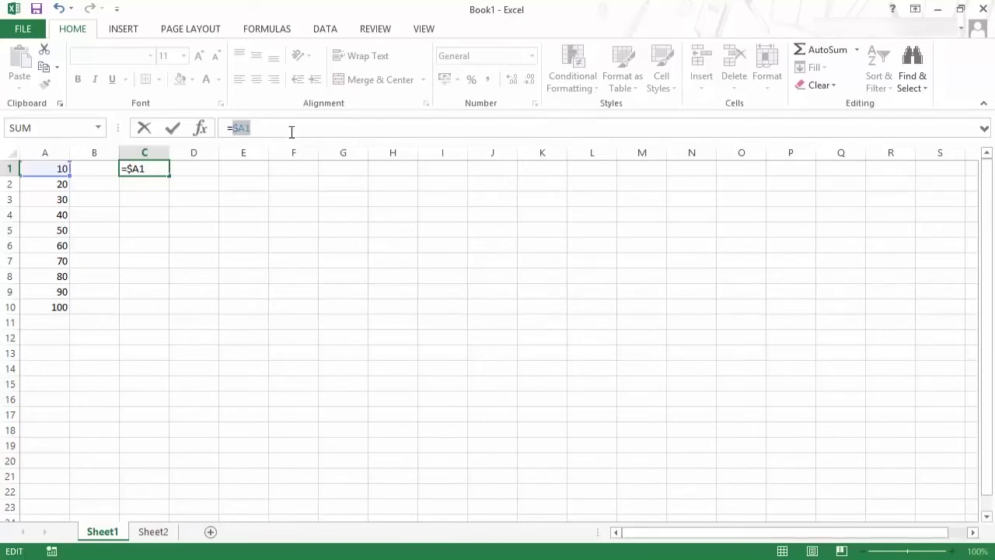
key(F4)
key(F4)
key(ctrl+Return)
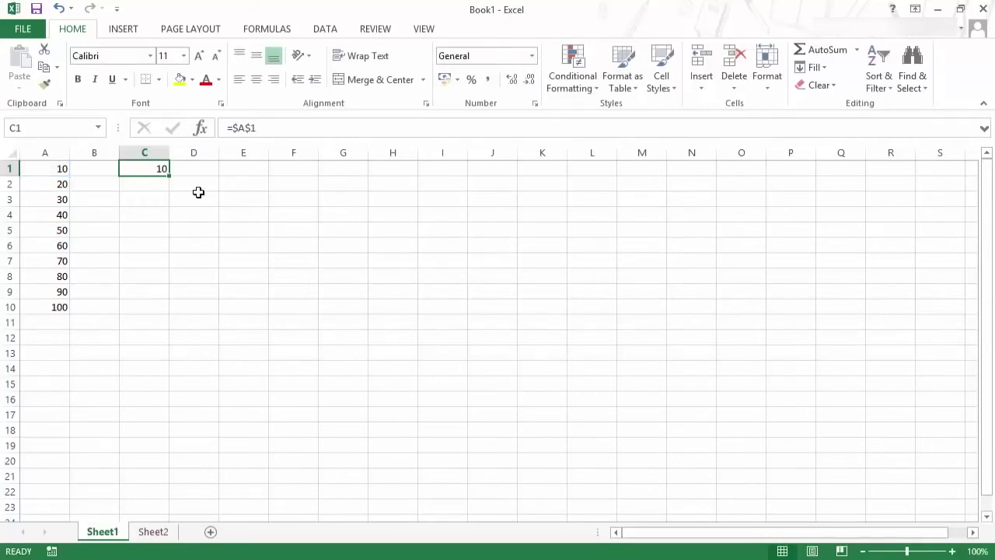
- On Sheet2, start a new formula in cell A14 below the A1:B10 data
click(164, 531)
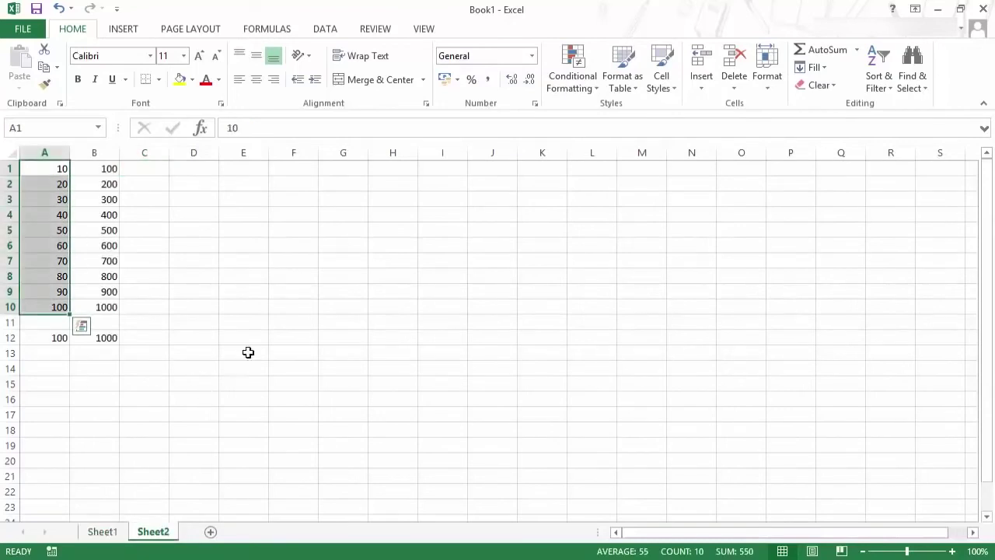
click(51, 371)
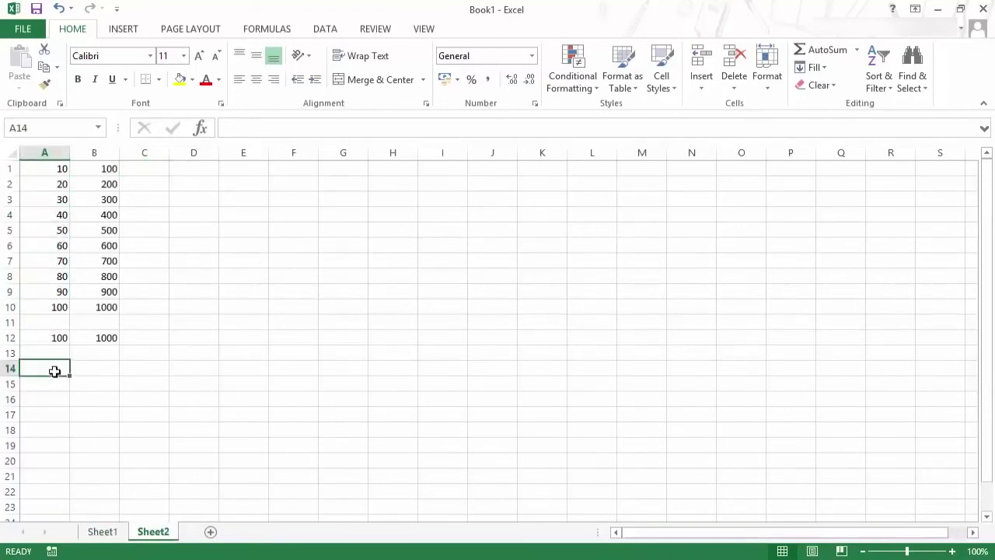
text(=)
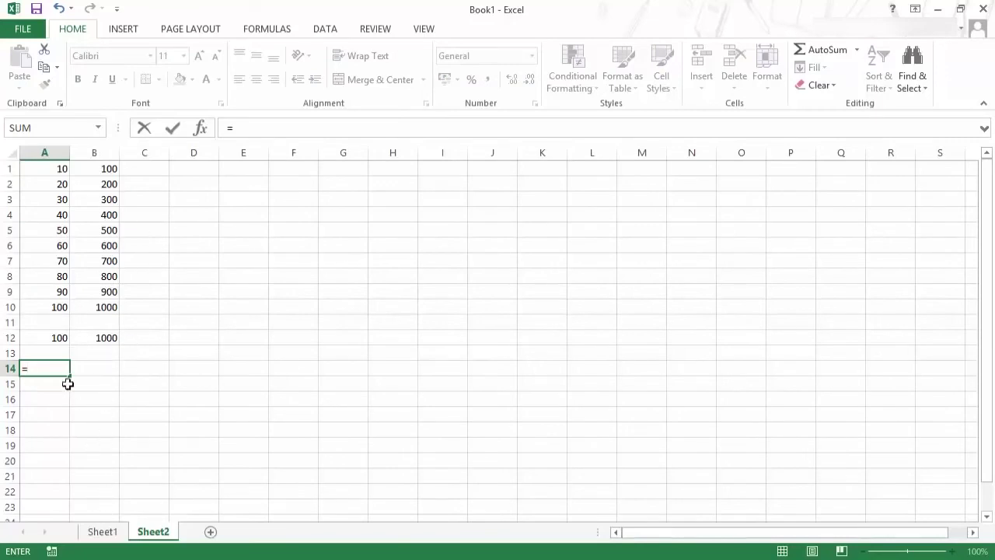
- Enter =A1/A12 in A14, giving 0.1
click(57, 170)
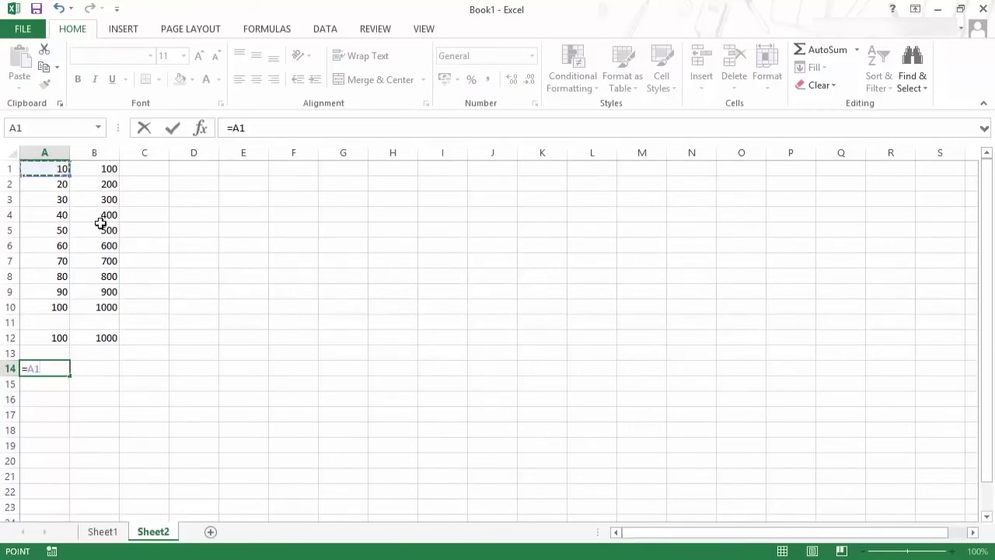
text(/)
click(60, 336)
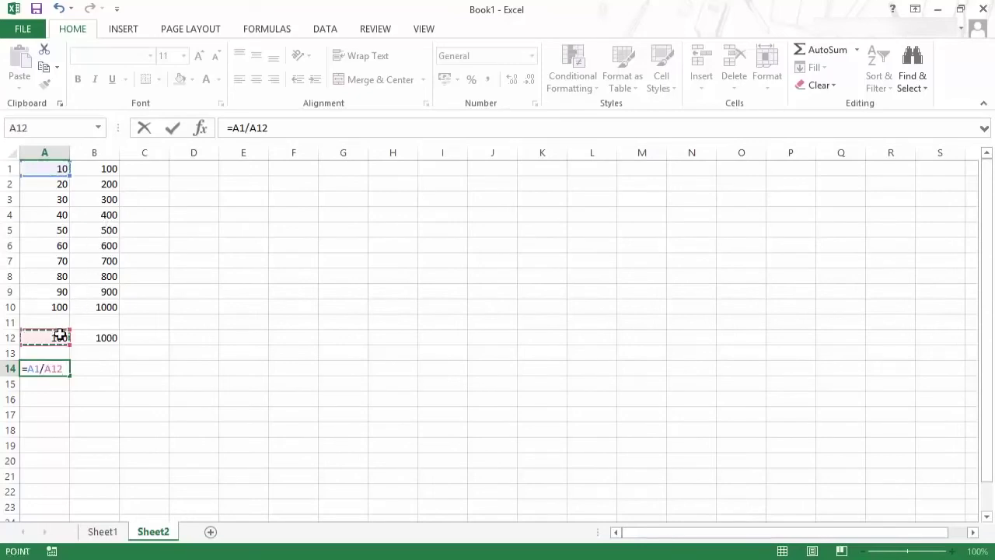
key(Return)
- Fill A14 down to A19 and inspect A15's shifted =A2/A13 returning #DIV/0!
key(Up)
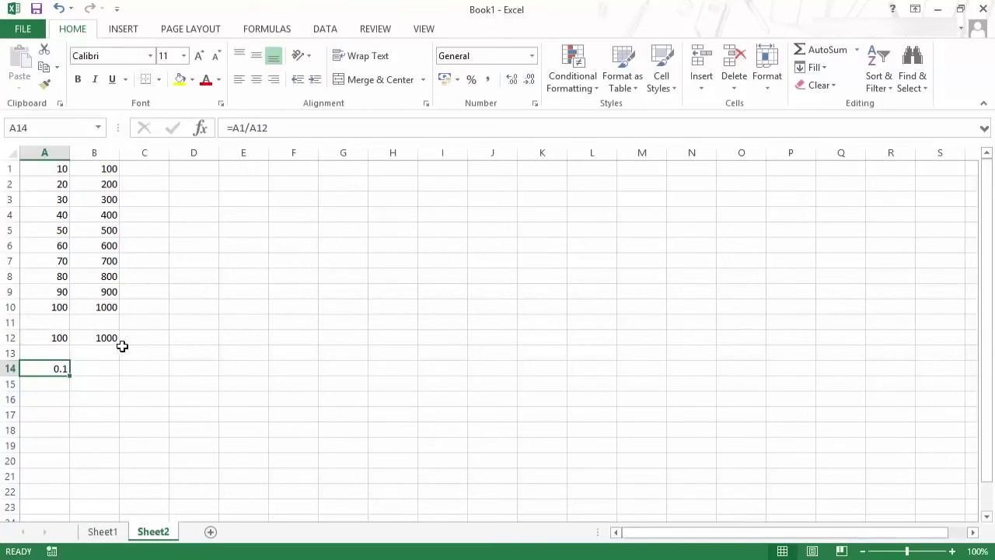
scroll(373, 365, down, 1)
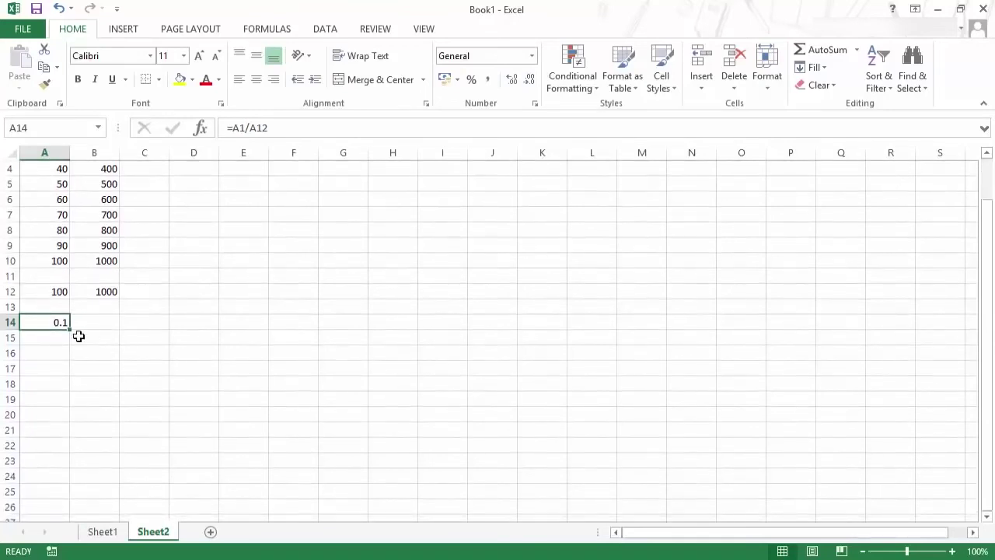
drag(68, 330, 67, 402)
scroll(148, 380, up, 1)
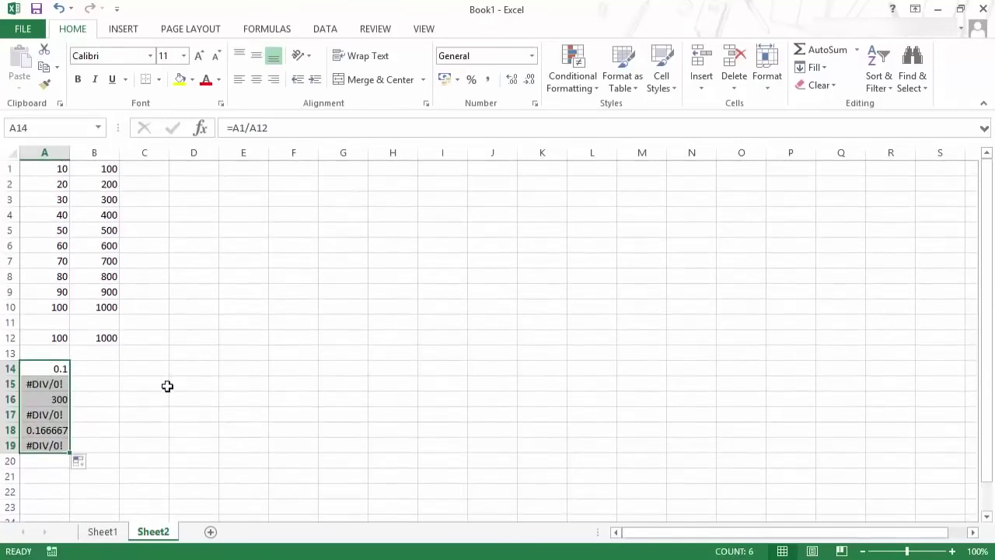
click(56, 384)
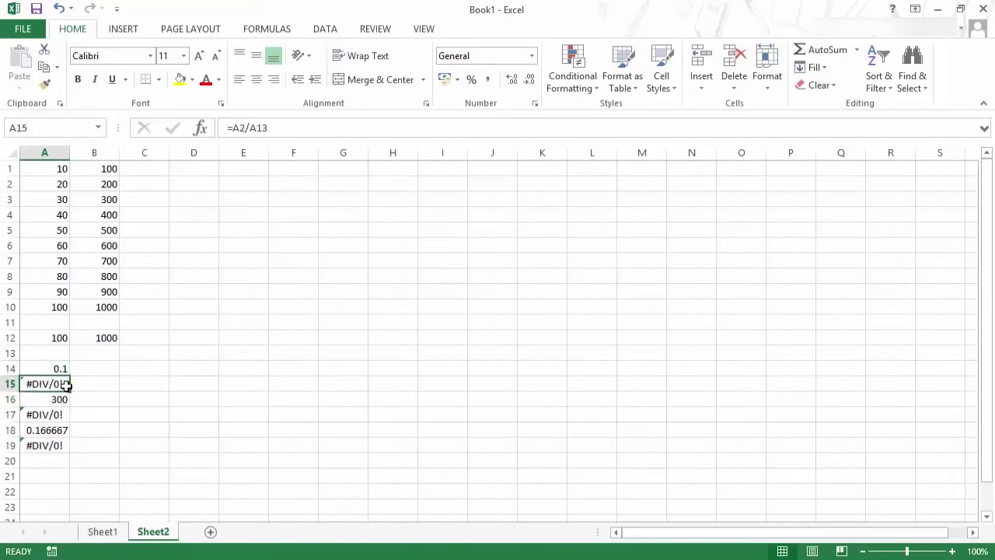
double_click(64, 384)
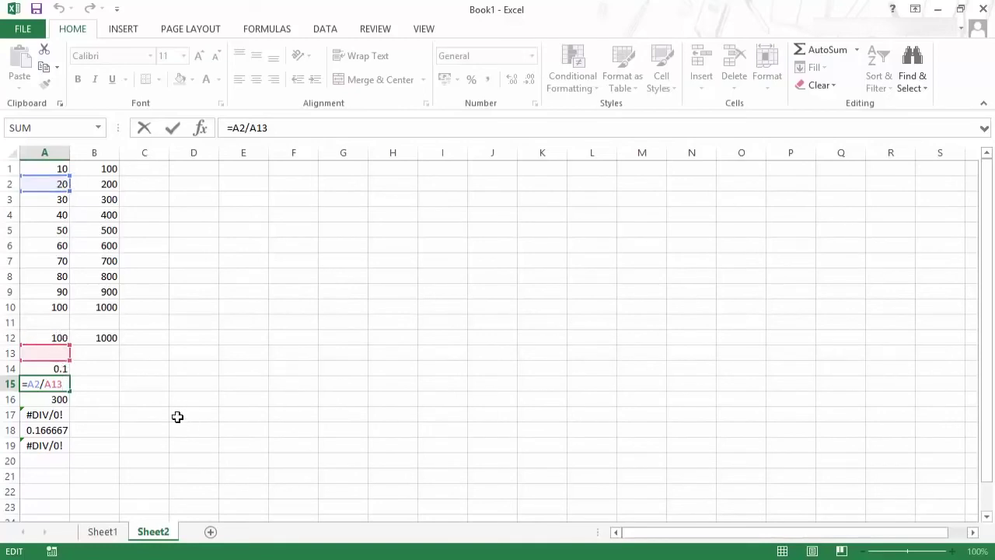
- Make A14's divisor absolute so it reads =A1/$A$12
key(ctrl+Return)
double_click(57, 368)
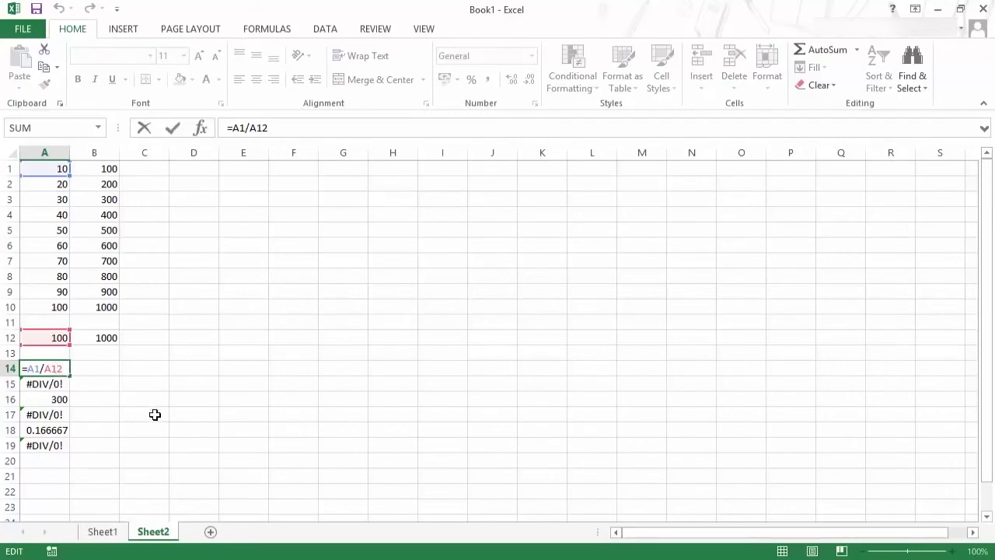
key(F4)
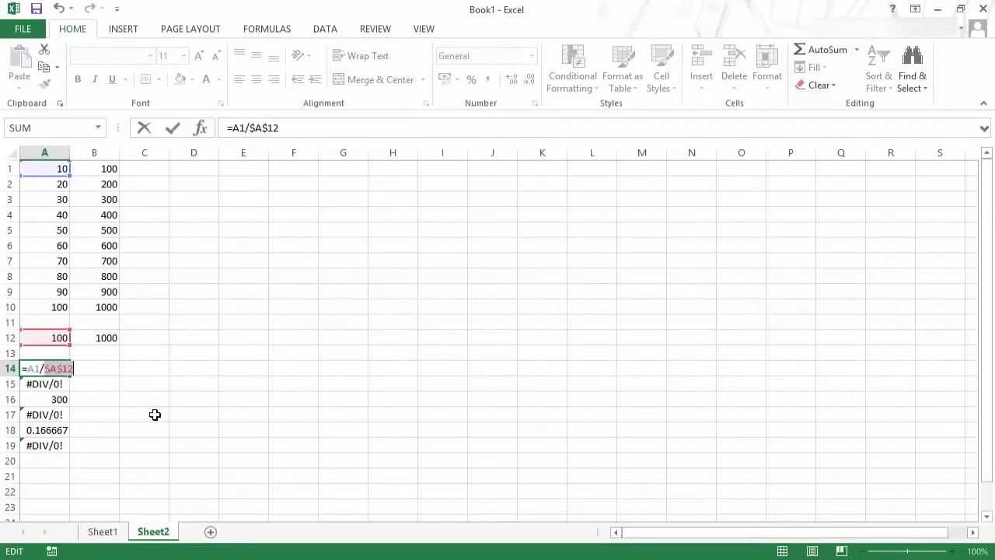
key(ctrl+Return)
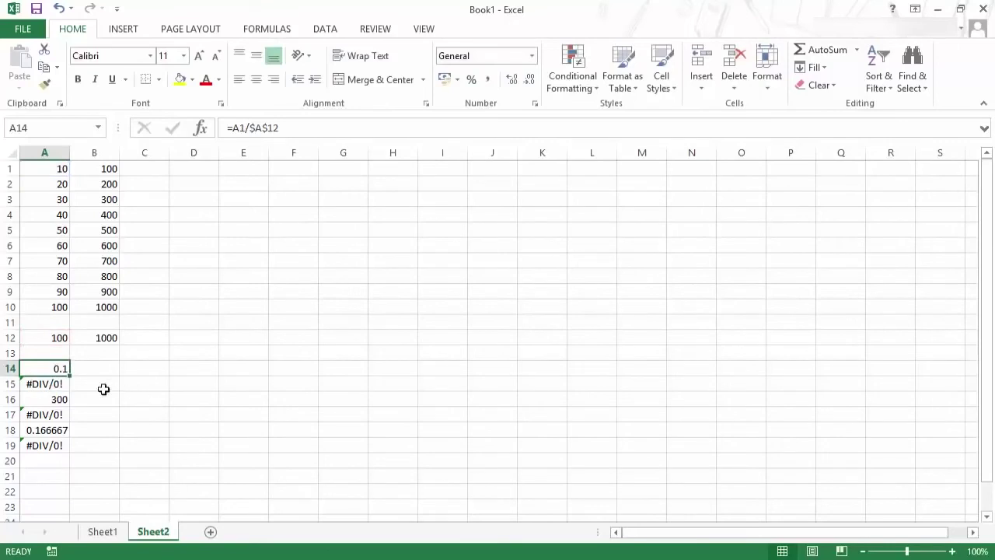
- Fill A14 down to A23, check A15 and A16, then extend it into B14
drag(70, 375, 69, 509)
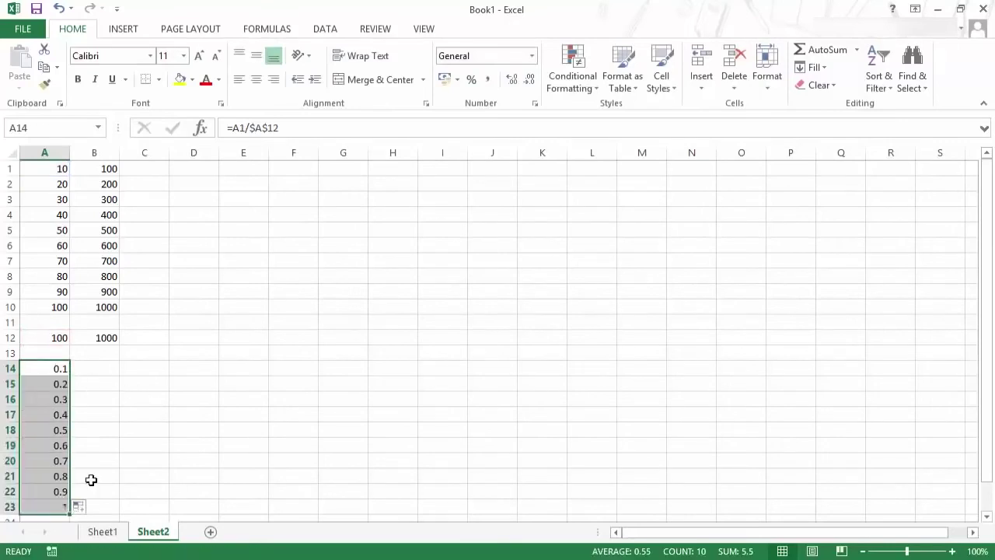
scroll(71, 461, down, 1)
scroll(131, 438, up, 1)
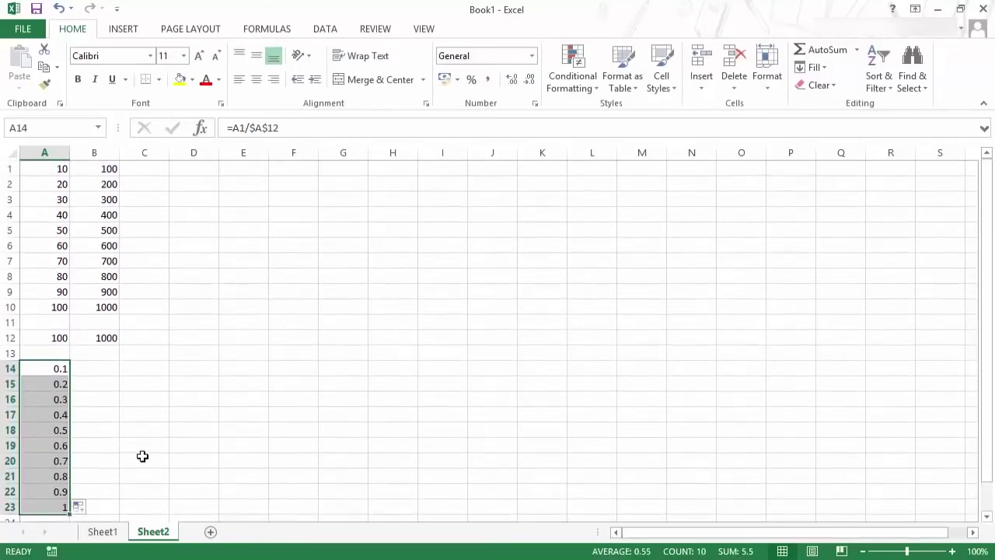
click(54, 384)
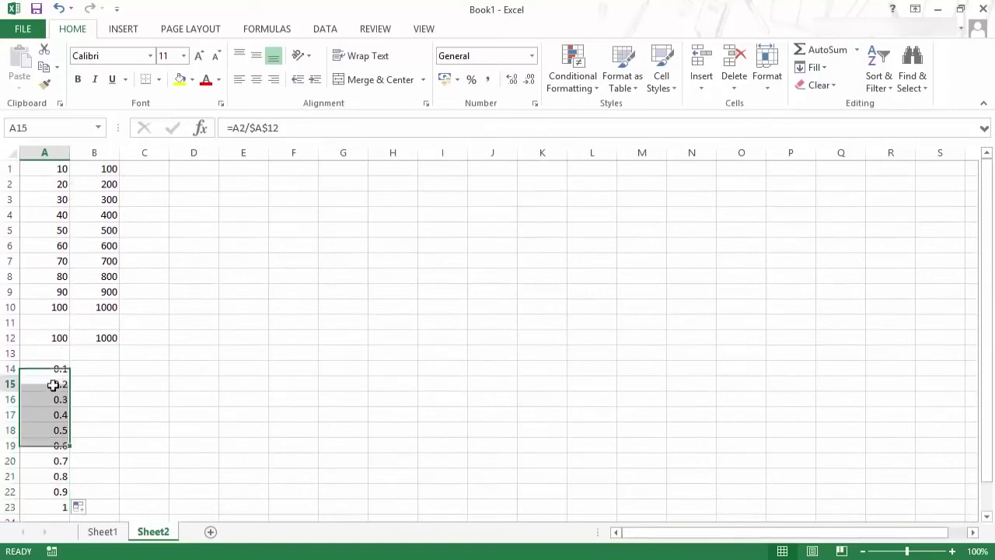
click(67, 395)
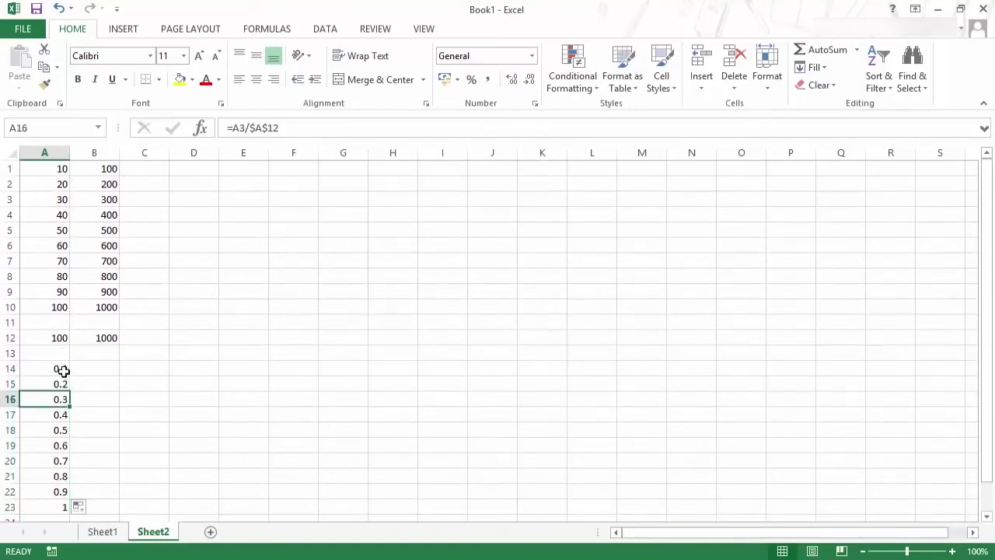
click(62, 370)
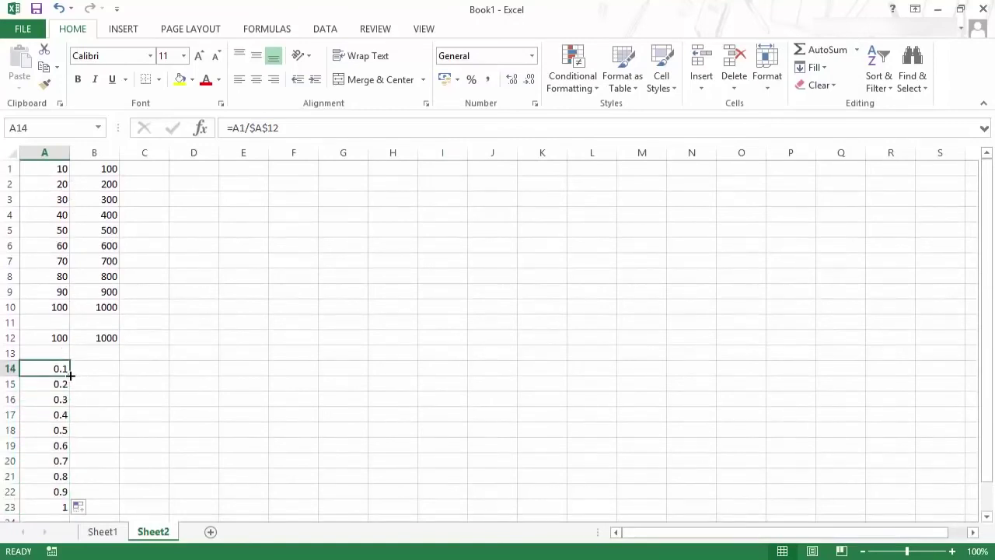
drag(70, 376, 119, 370)
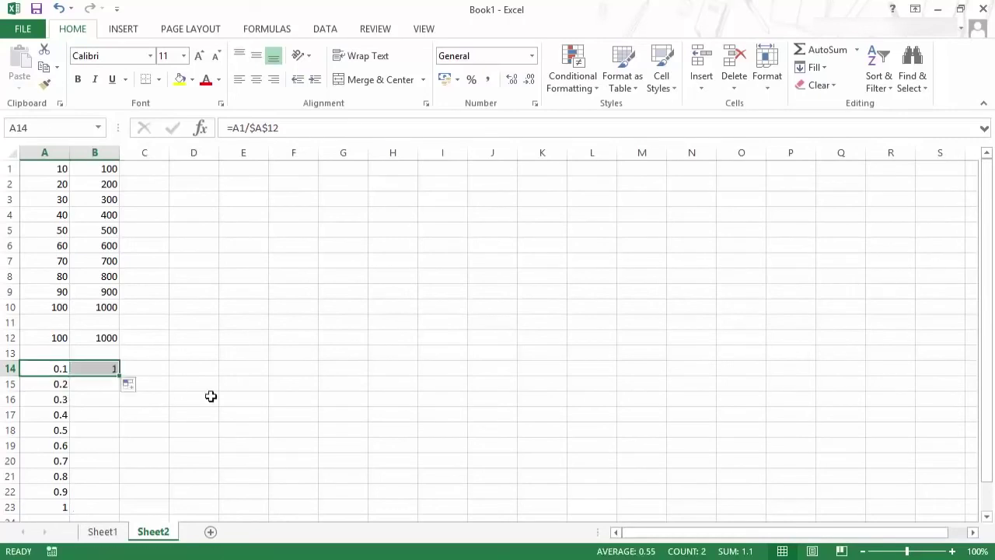
- Inspect B14's copied formula, which wrongly returns 1
click(105, 368)
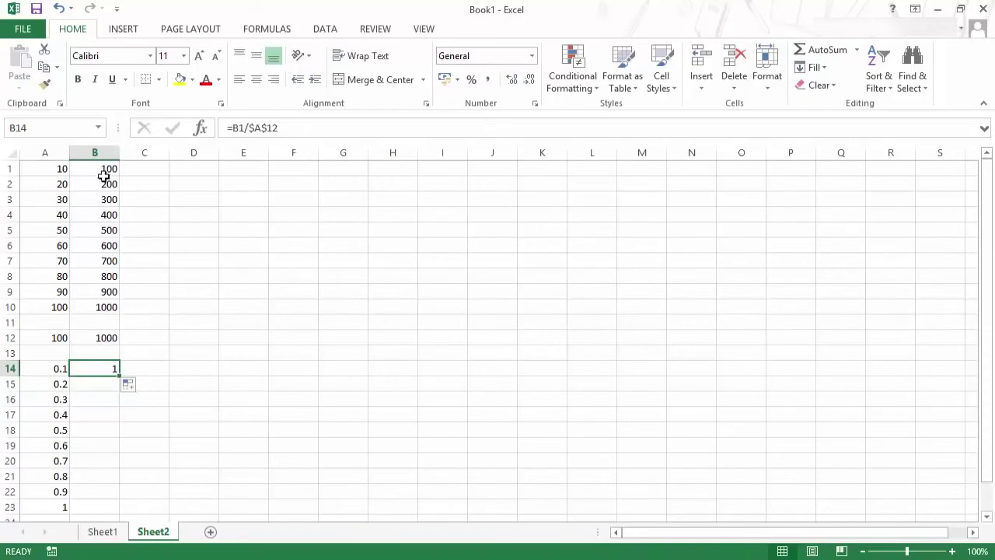
double_click(107, 370)
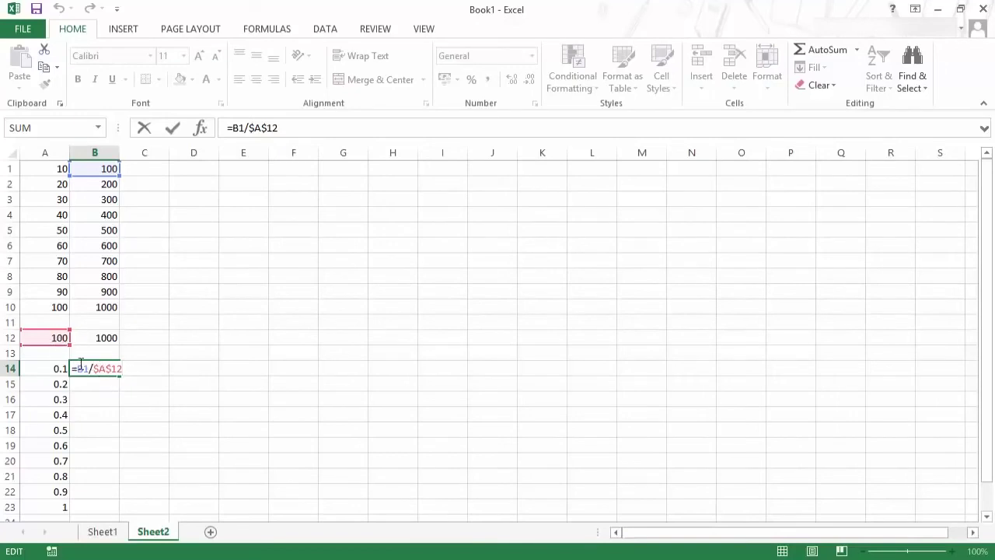
key(ctrl+Return)
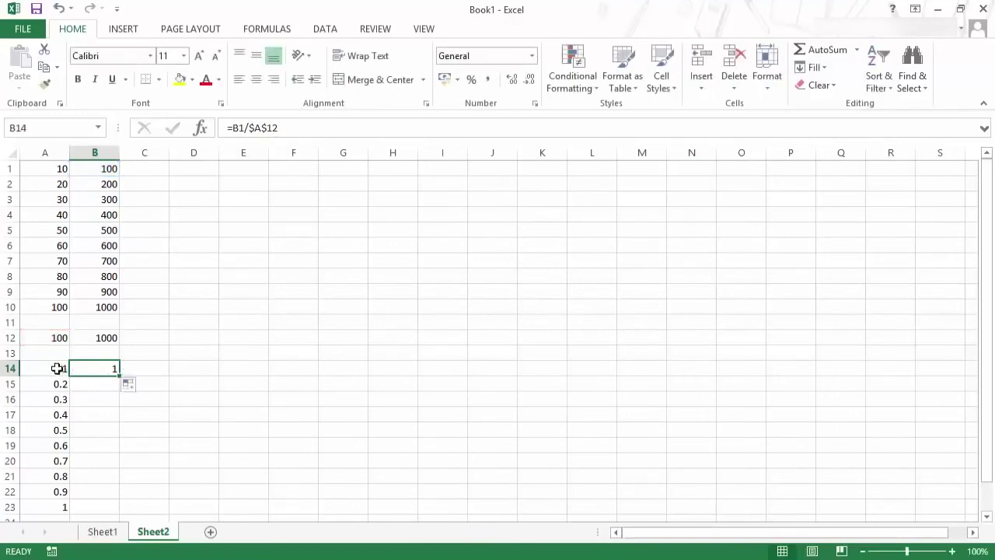
- Reopen A14's formula for editing with the cursor inside $A$12
click(62, 371)
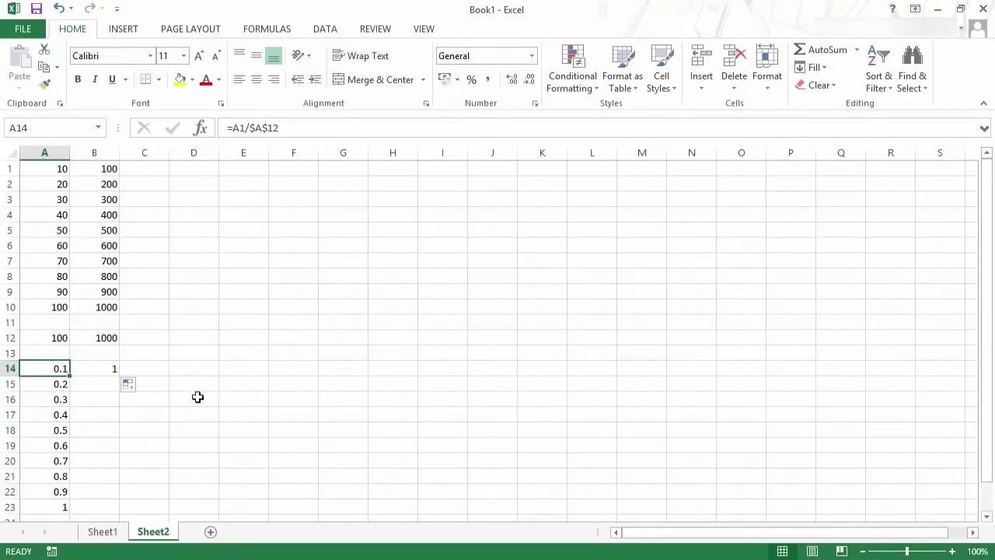
key(F2)
click(56, 369)
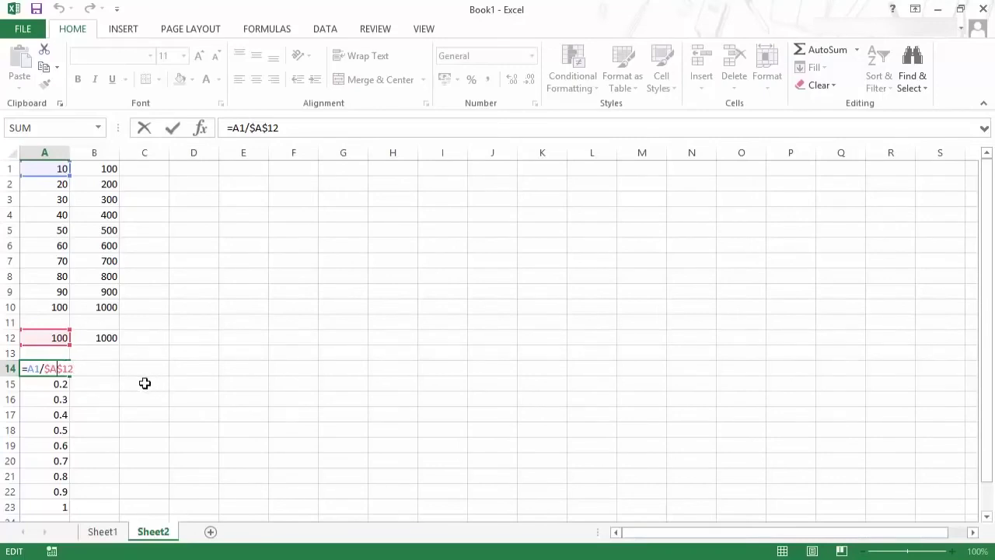
- Change A14's divisor to the mixed reference A$12 and fill it down to A23
key(F4)
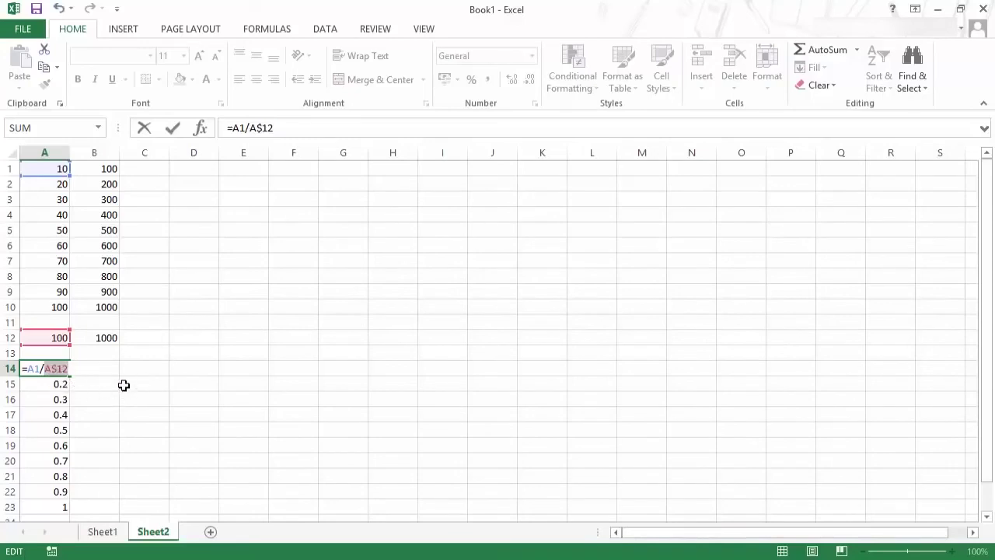
key(Return)
key(Up)
drag(70, 375, 67, 507)
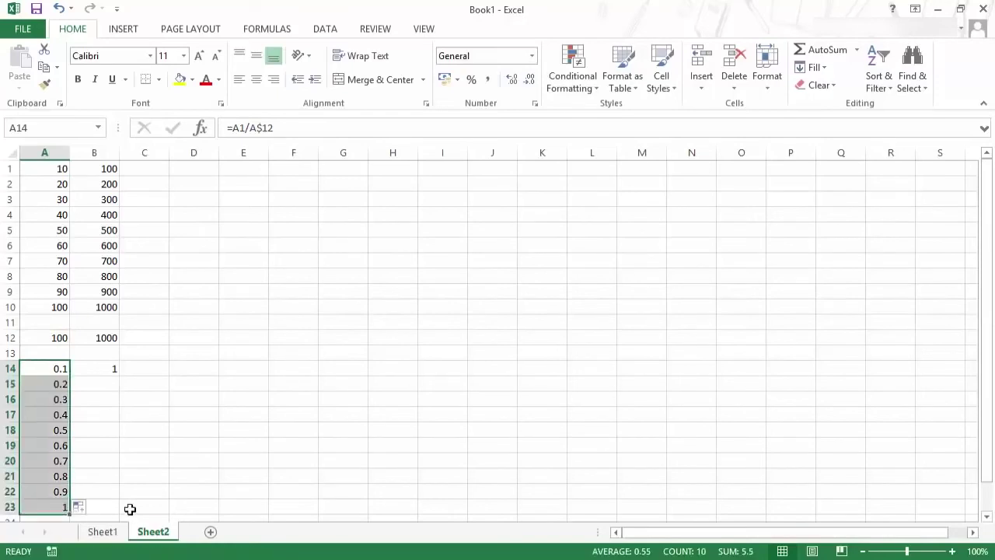
- Copy the A14 formula into B14 and fill column B down to row 23
click(58, 373)
drag(69, 376, 111, 507)
click(115, 370)
click(211, 450)
- Check B16's B$12 reference, then copy B14 across to E14
click(102, 401)
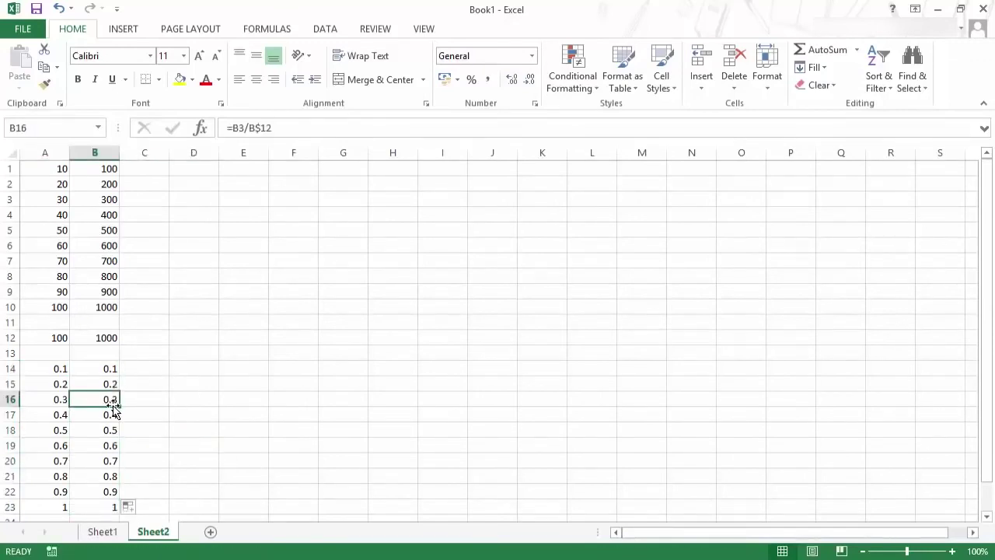
key(F2)
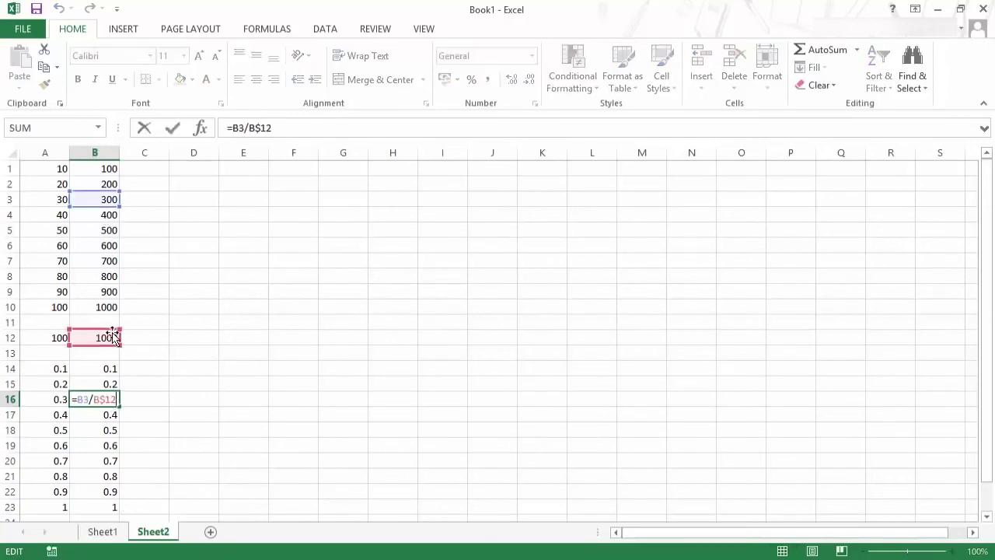
key(Escape)
click(102, 370)
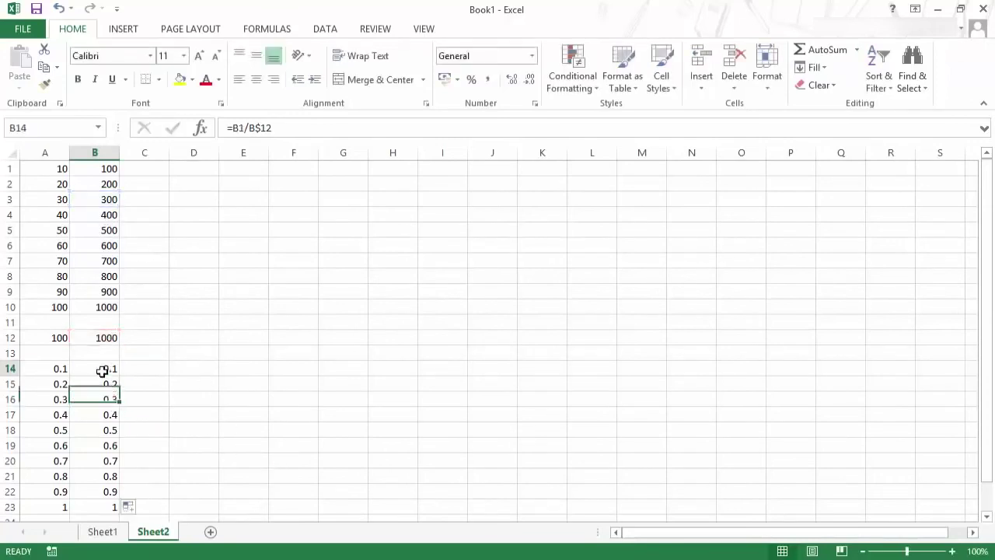
drag(120, 377, 289, 376)
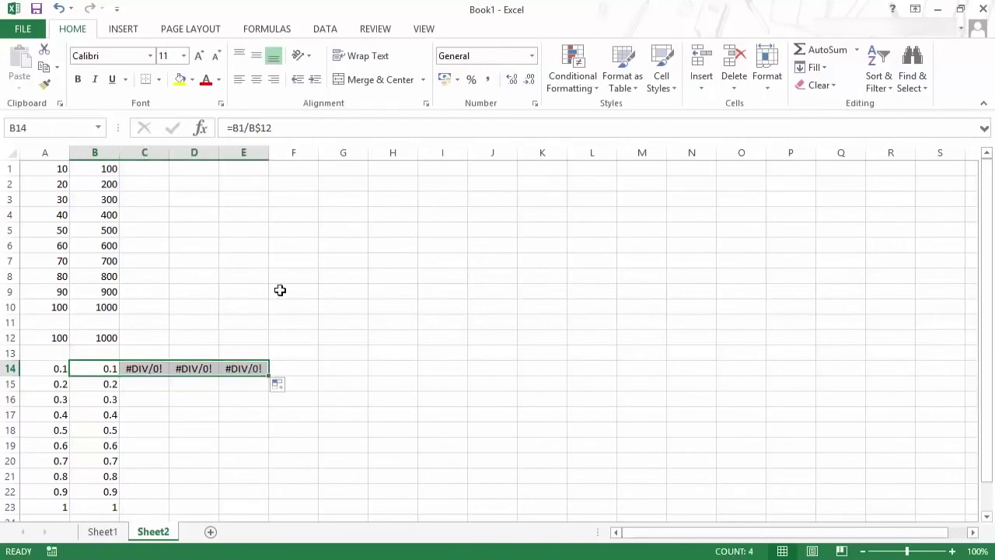
- Examine the #DIV/0! formulas in C14 and D14 and their error options
click(155, 370)
key(F2)
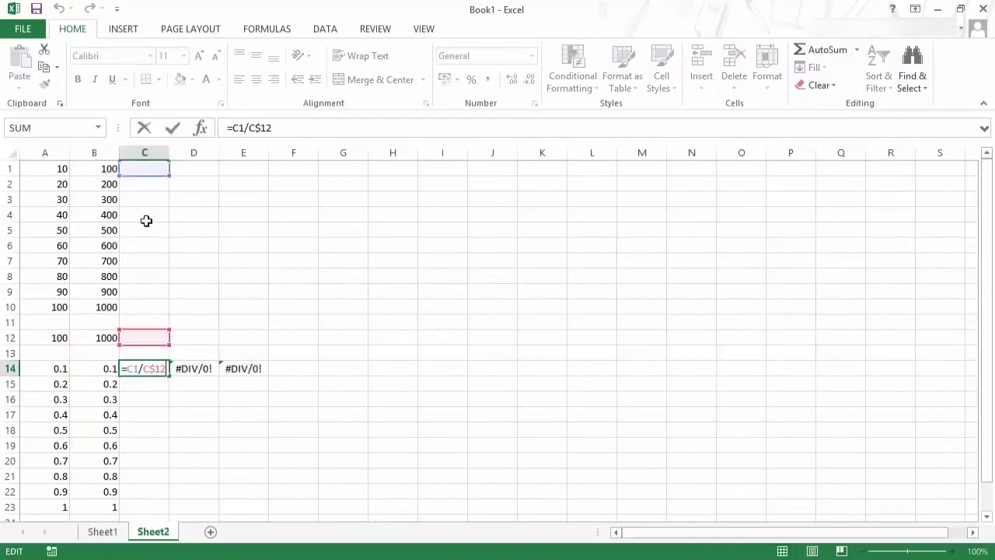
click(200, 368)
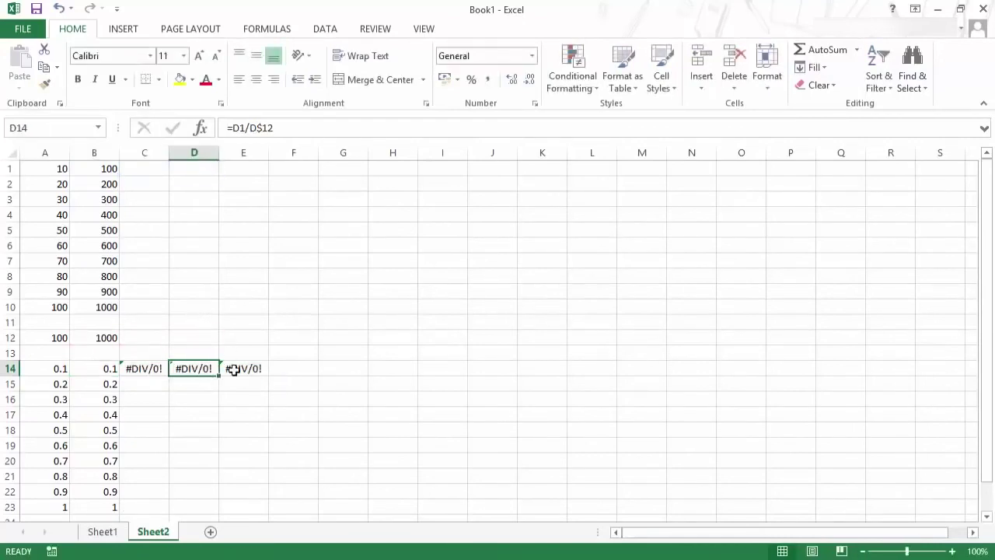
click(158, 367)
click(138, 366)
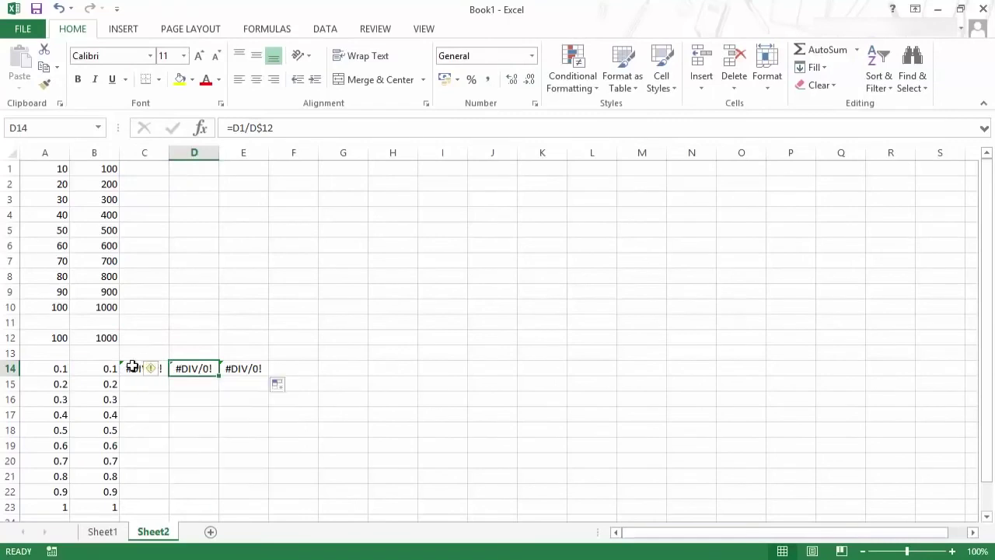
- Fill C14 down to C20, check C15, then clear the #DIV/0! cells C14:E19
click(160, 371)
drag(168, 375, 164, 462)
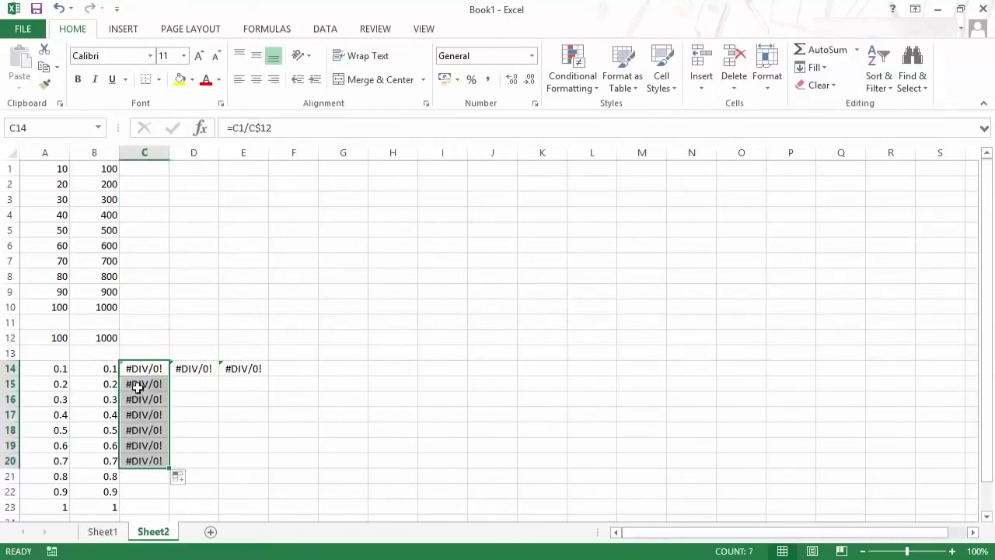
double_click(137, 389)
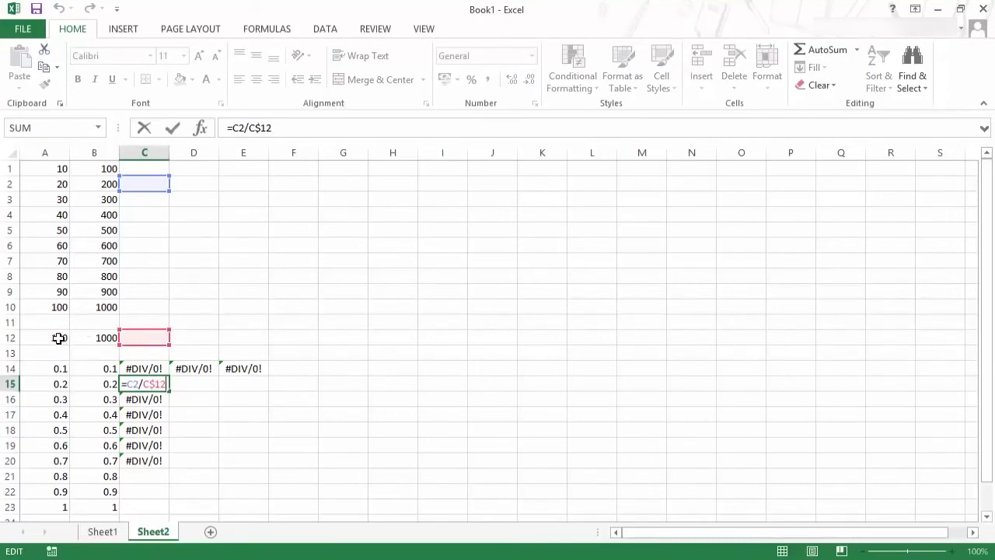
key(Escape)
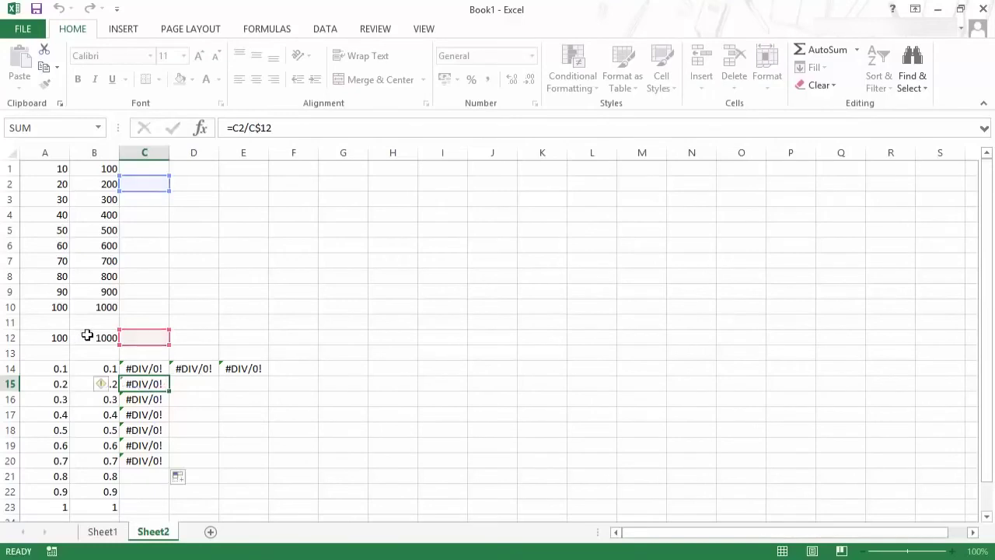
drag(147, 363, 240, 458)
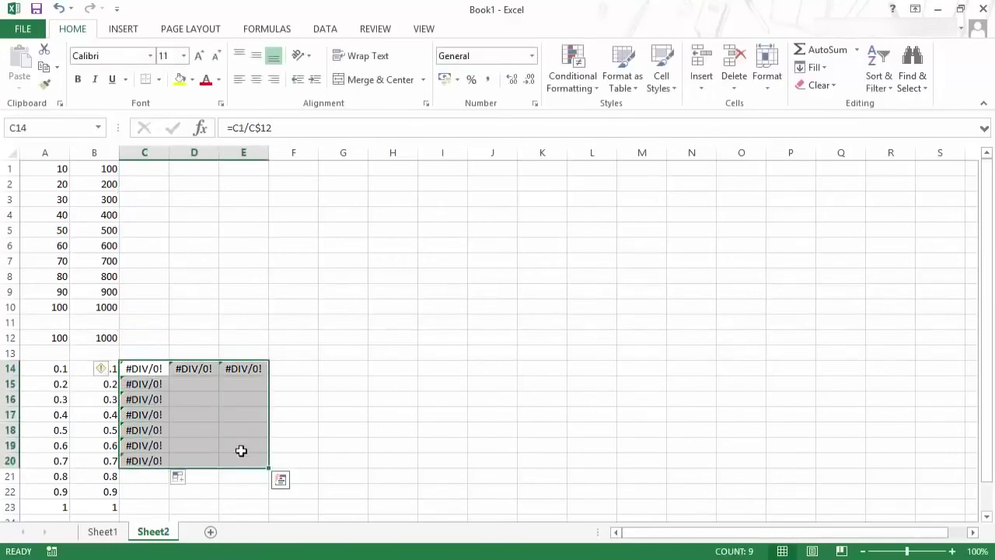
key(Delete)
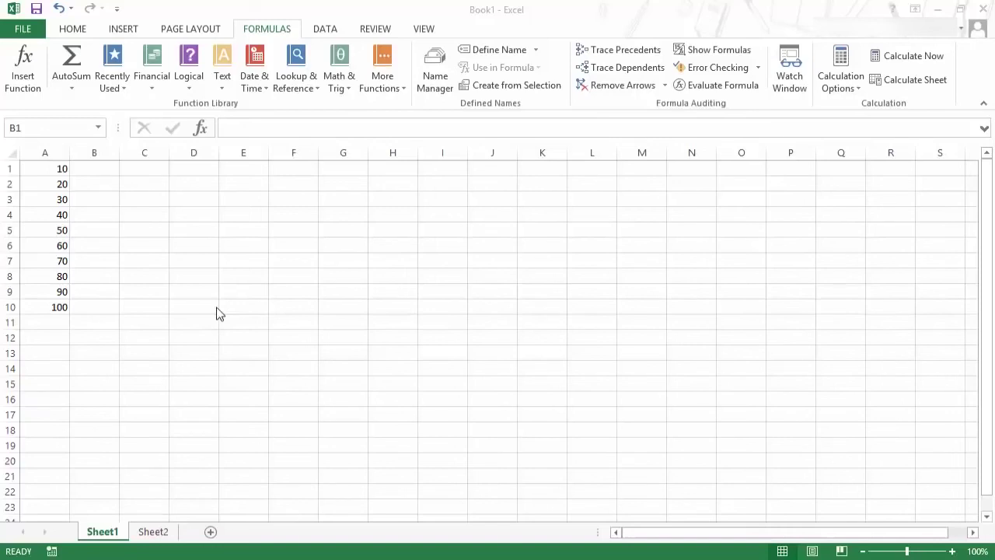
- Enter =SUM(A1:A2)+SUM(A3:A4)+AVERAGE(A5:A7) in Sheet1 cell C3, returning 160
key(F2)
click(143, 202)
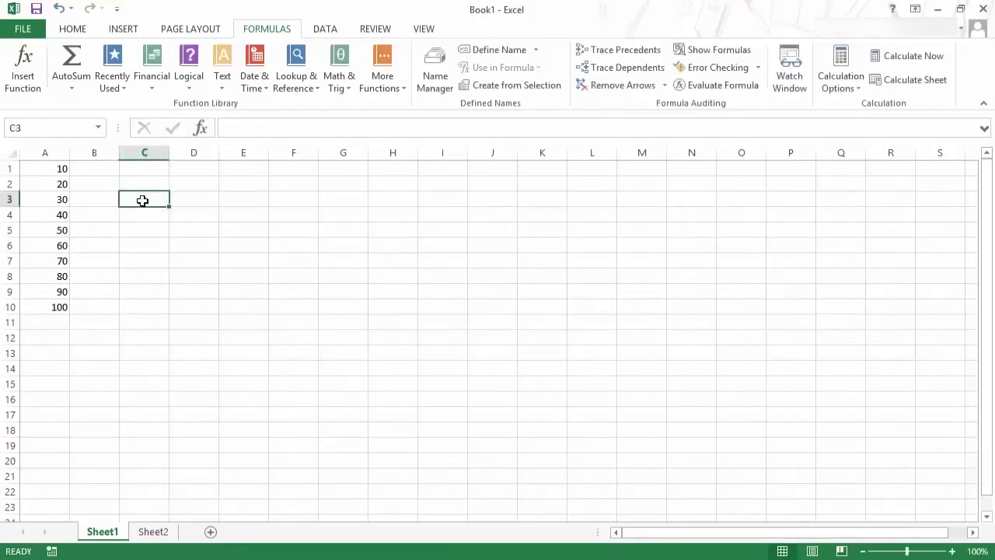
text(=sum)
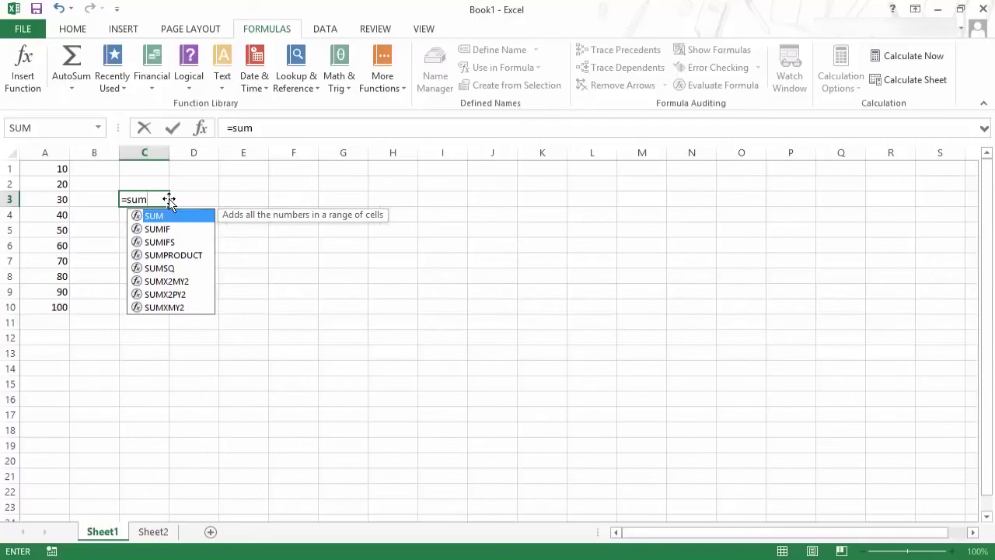
key(Tab)
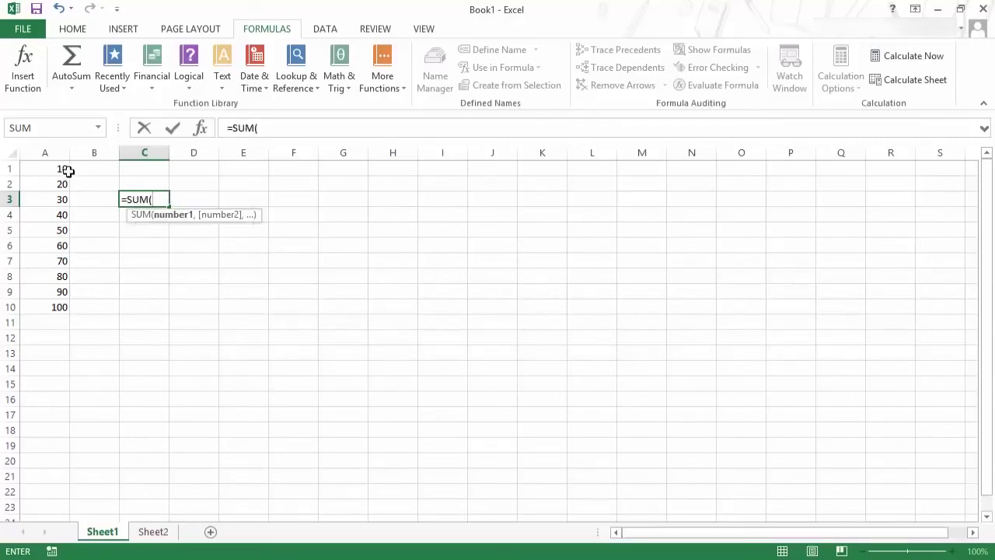
drag(68, 171, 65, 182)
text()+sum)
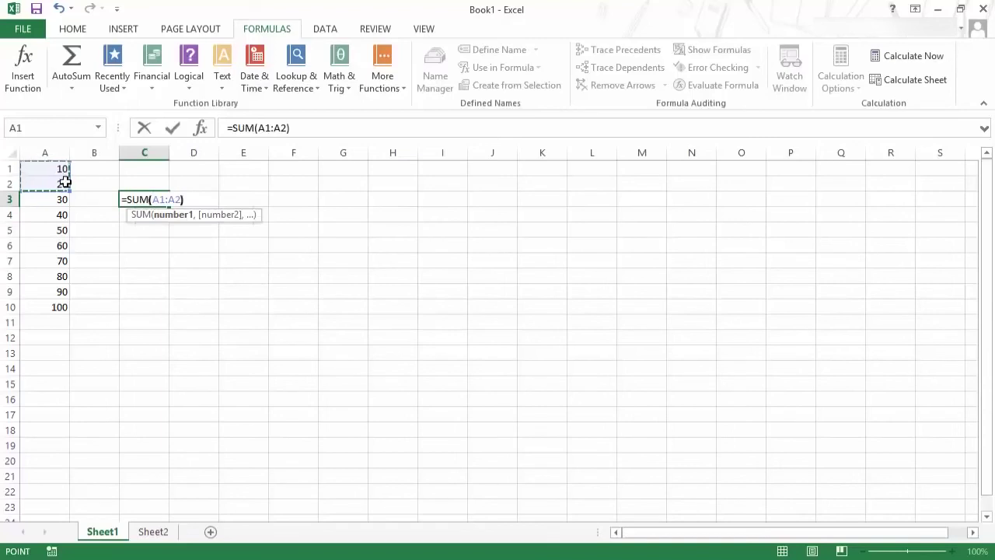
key(Tab)
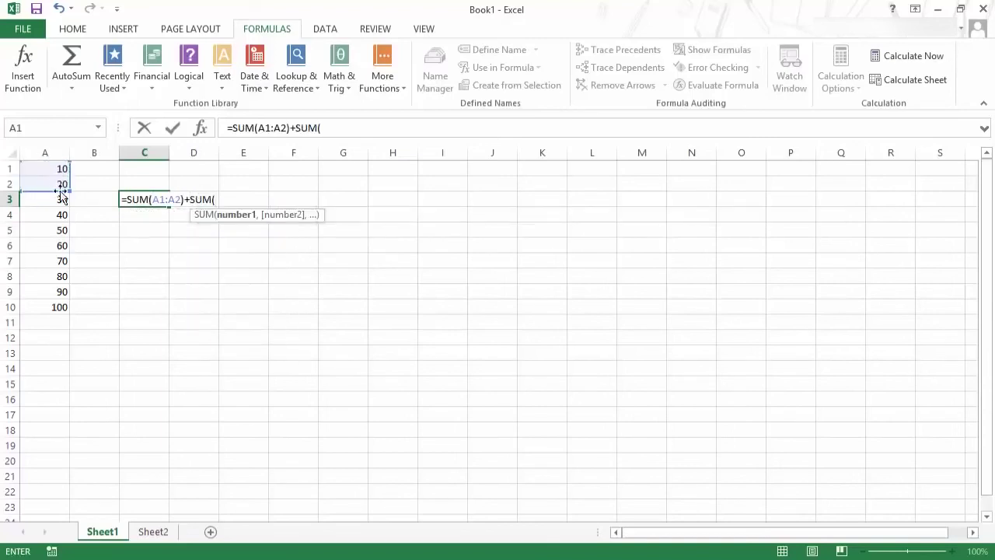
drag(59, 198, 60, 210)
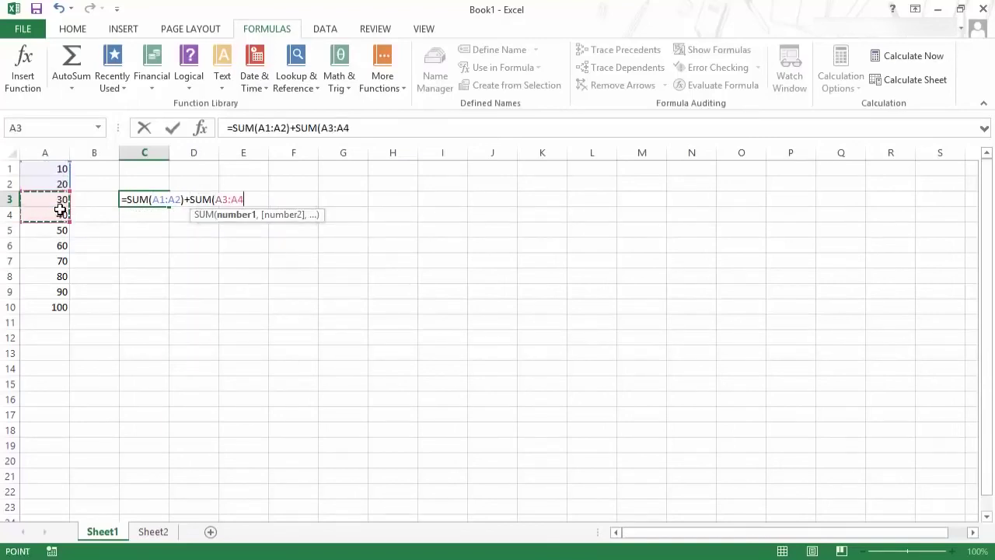
text()+Avera)
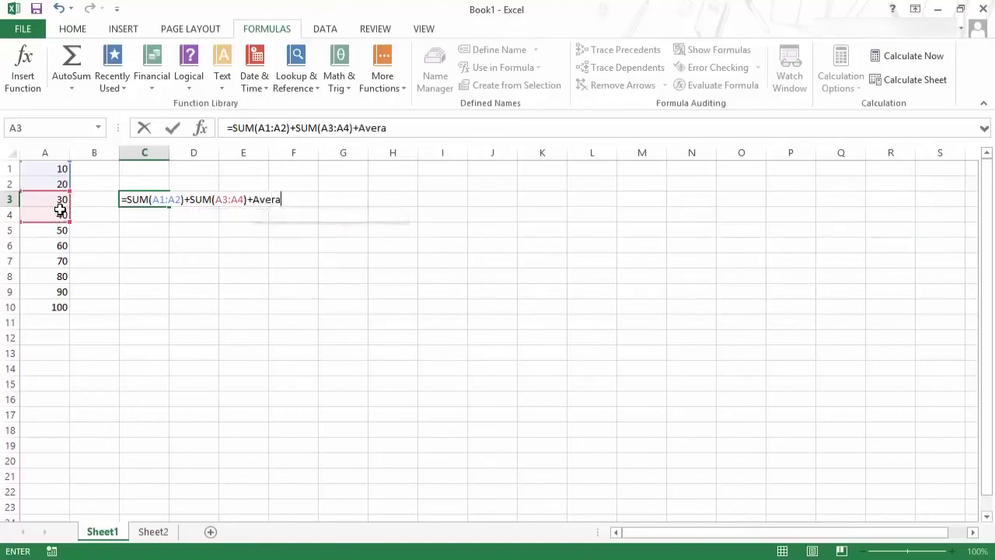
key(Tab)
drag(54, 230, 54, 259)
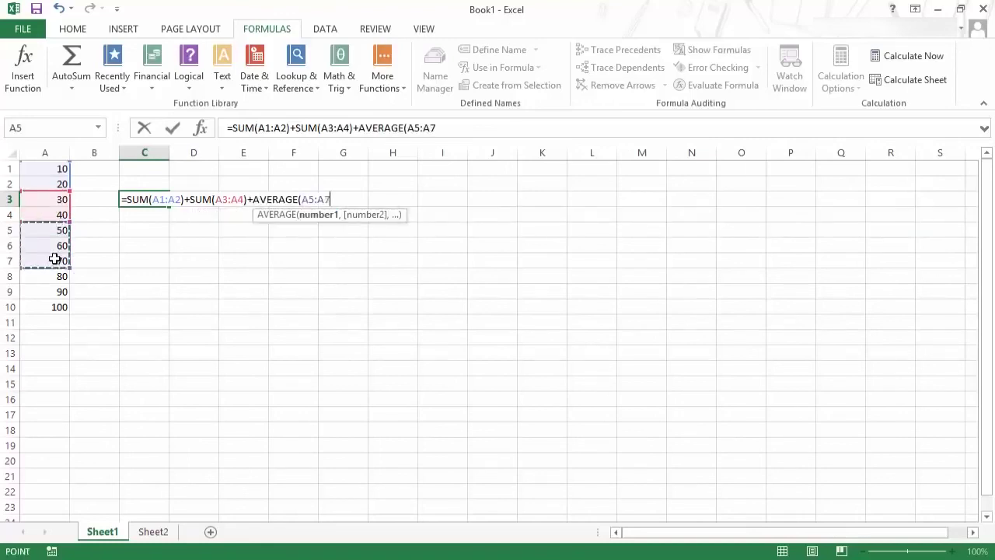
key(Return)
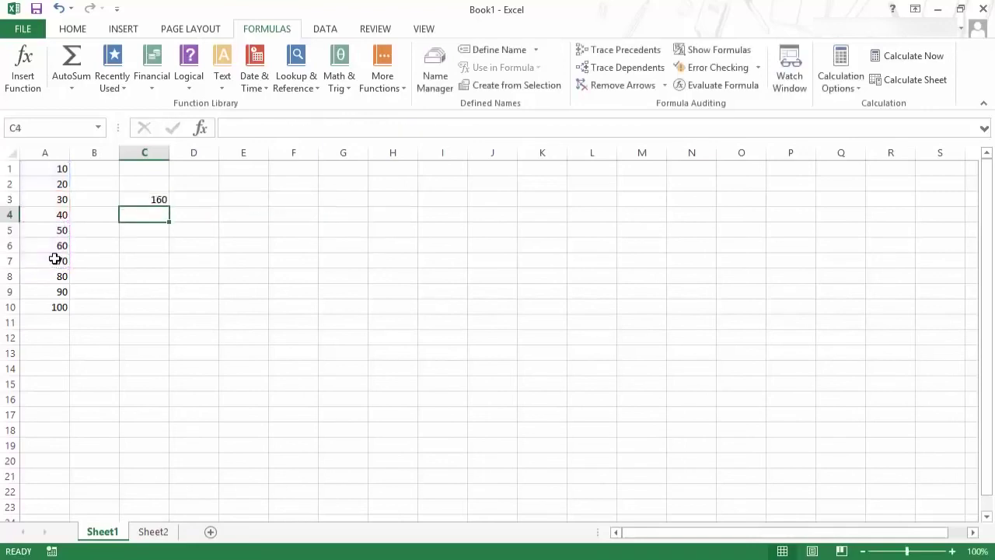
key(Up)
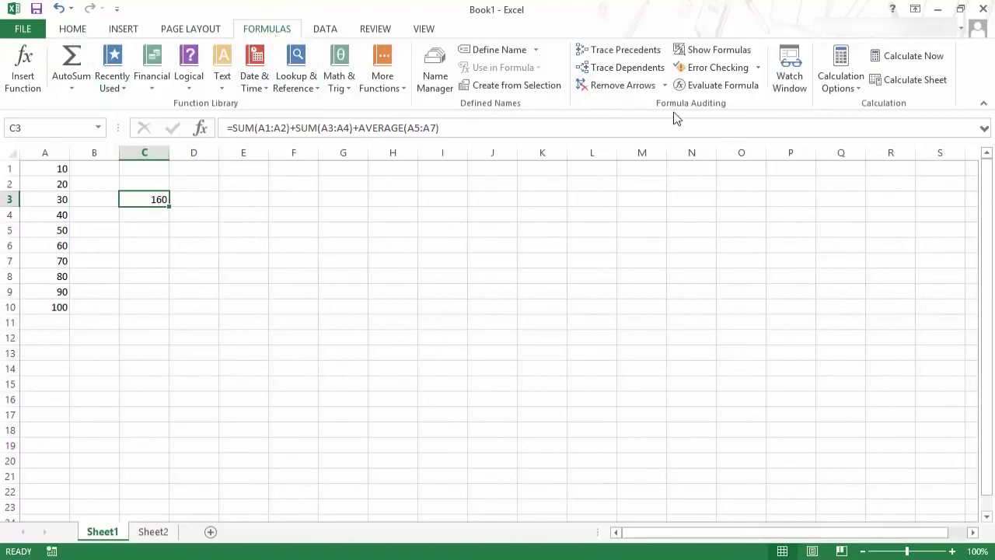
- Step C3 through Evaluate Formula: 30, 70, 100, 60, then the final 160
click(720, 87)
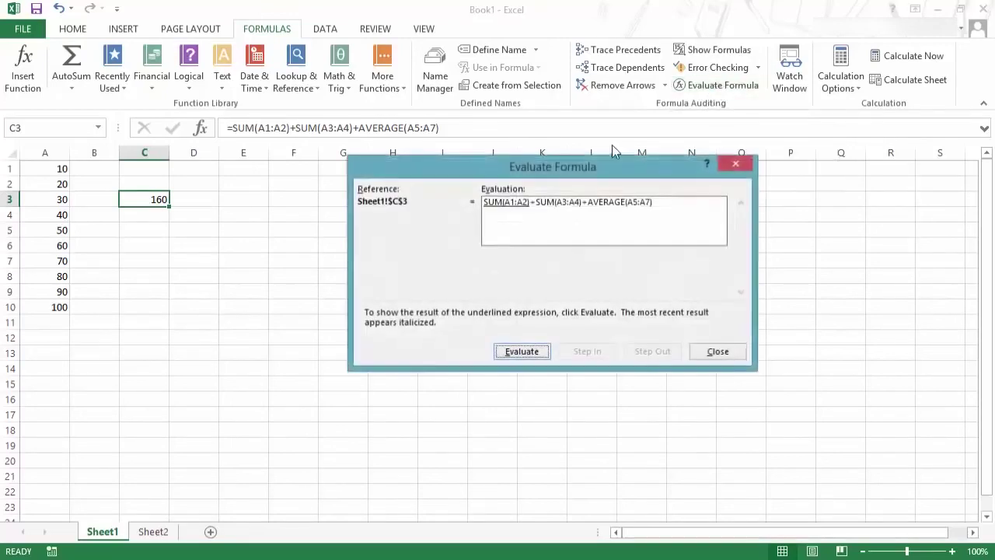
drag(564, 161, 447, 151)
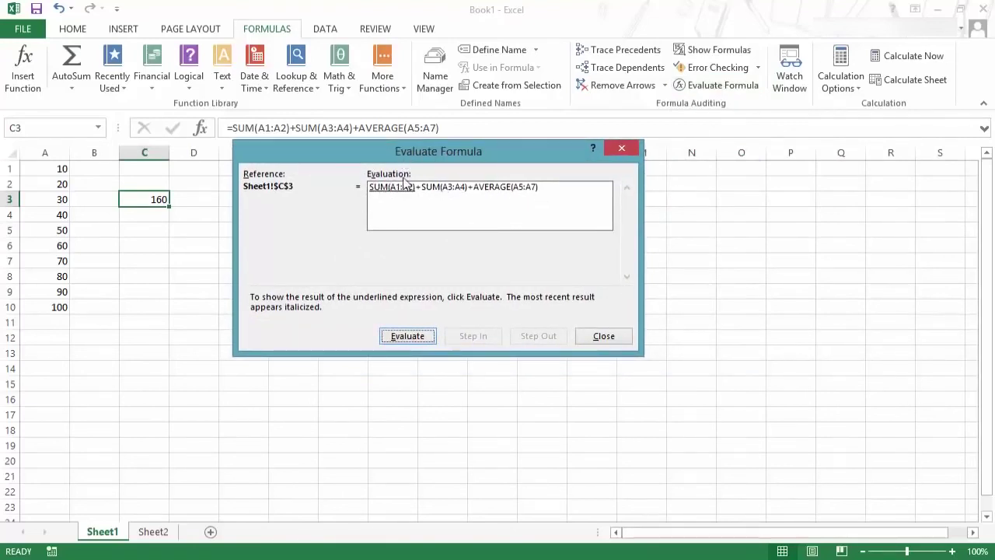
click(409, 339)
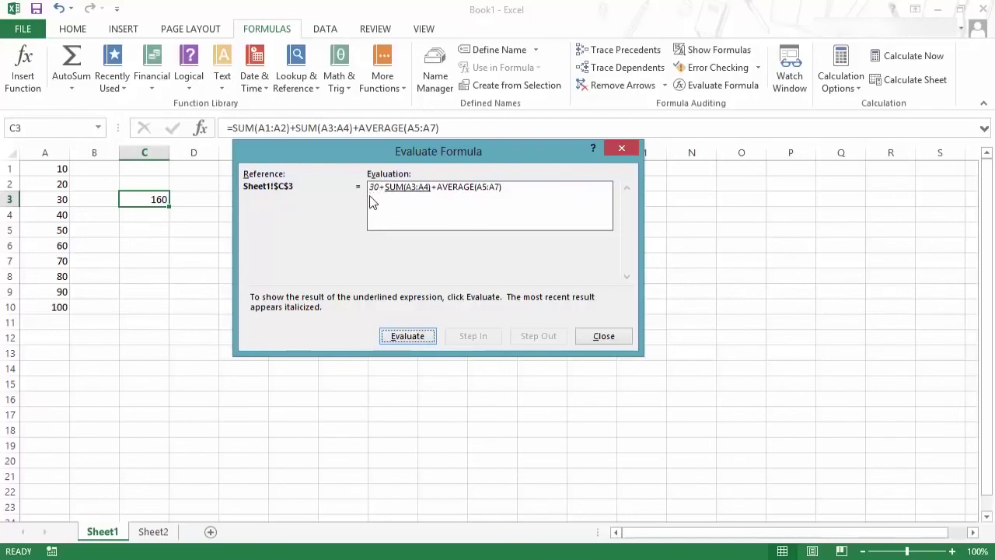
click(405, 340)
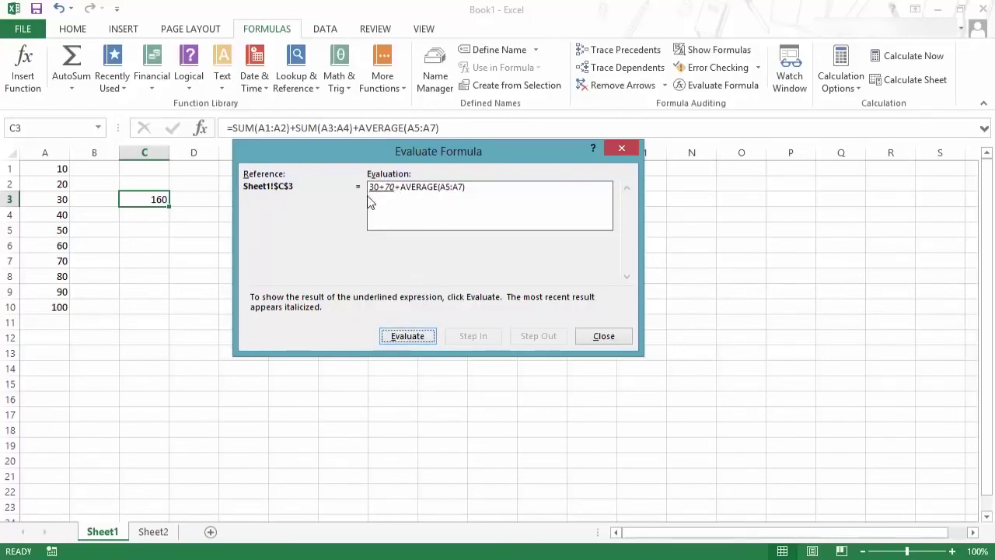
click(409, 341)
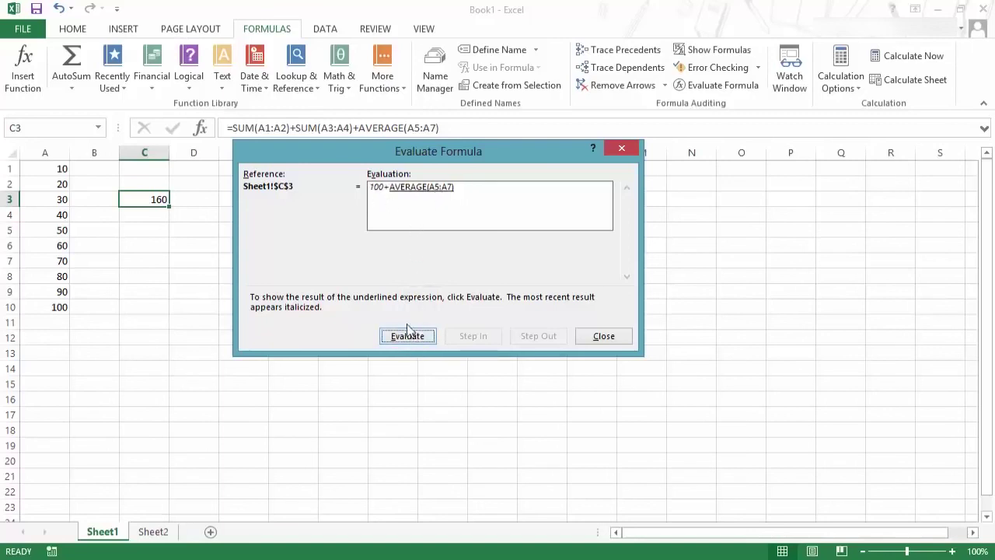
click(411, 337)
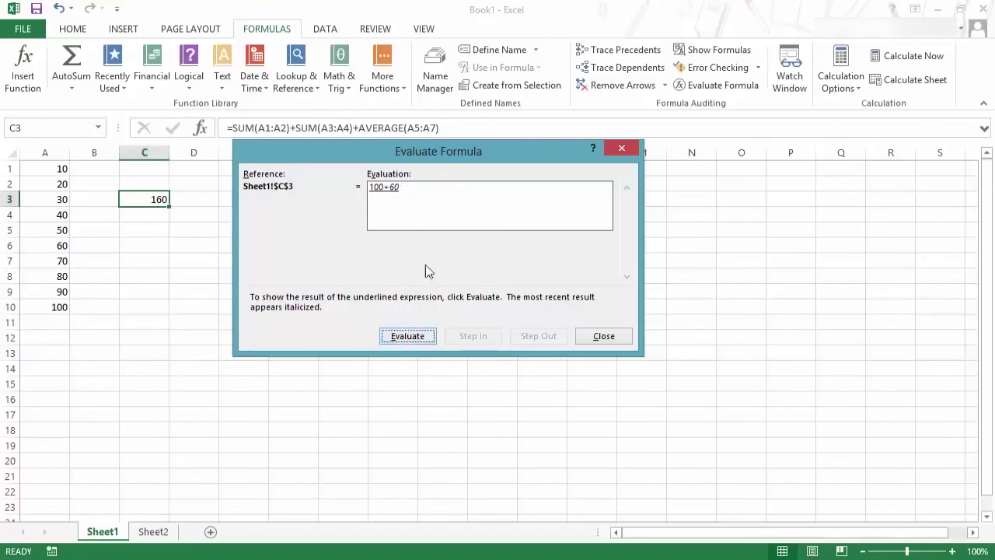
click(416, 341)
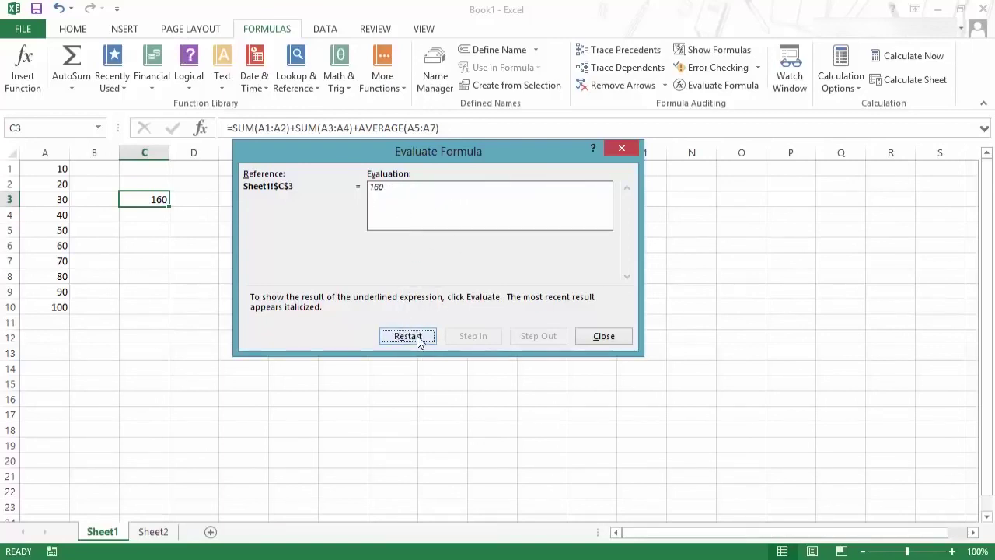
click(595, 339)
click(157, 215)
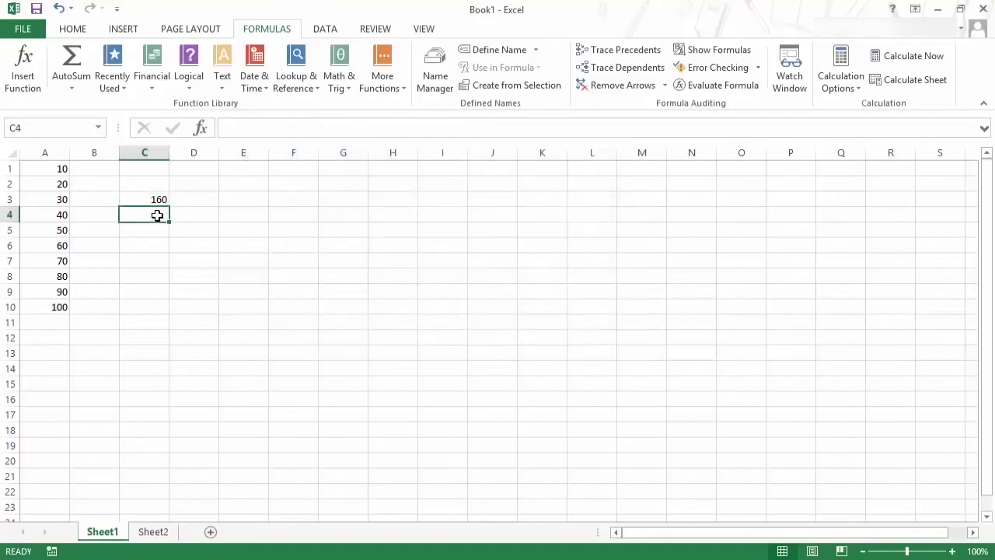
- Replace AVERAGE(A5:A7) in C3 with A6/0, so C3 shows #DIV/0!
text(=)
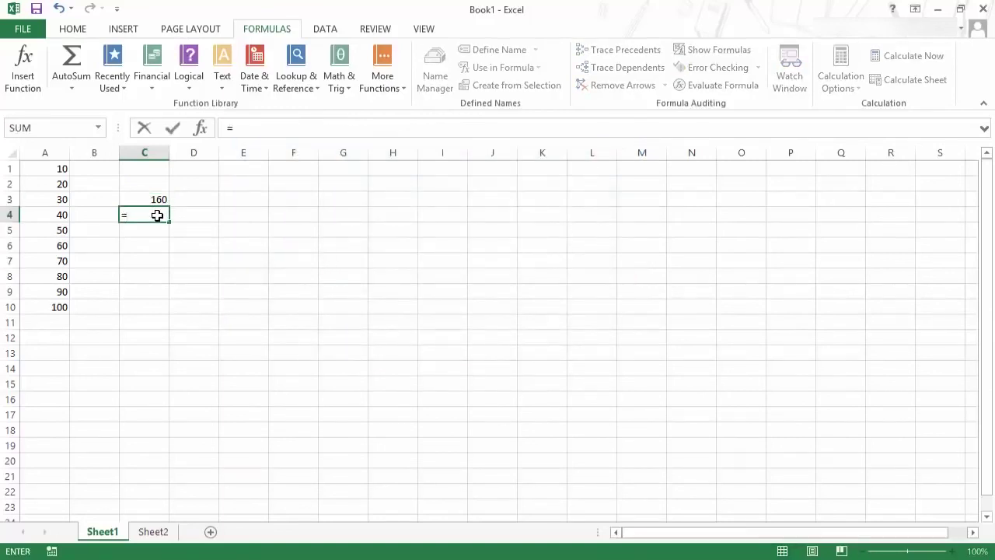
key(Escape)
double_click(155, 204)
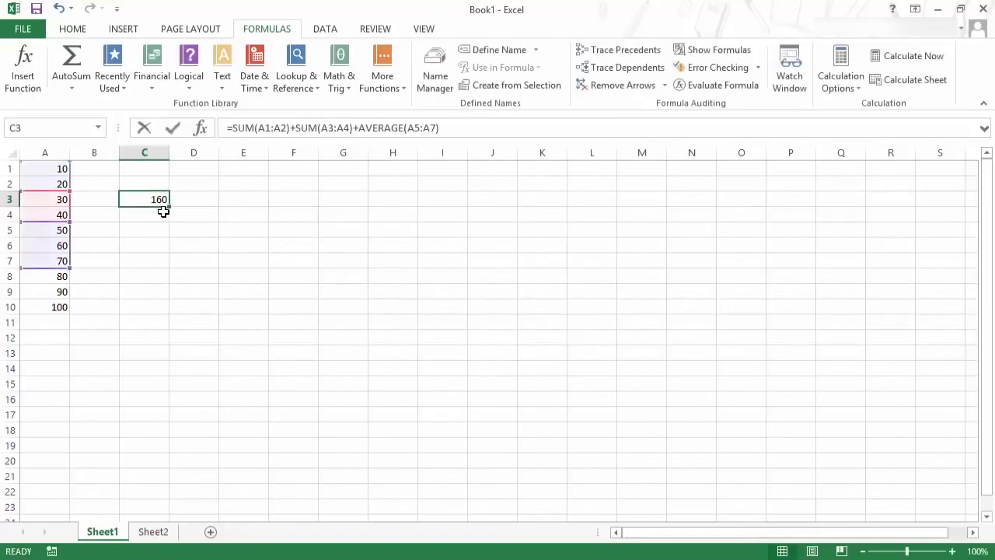
drag(254, 200, 340, 199)
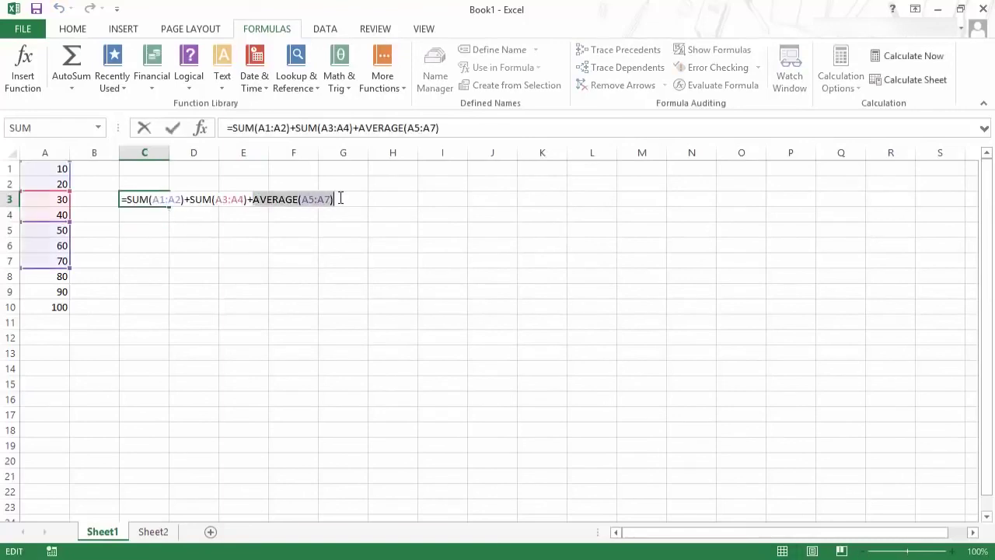
key(Delete)
click(60, 248)
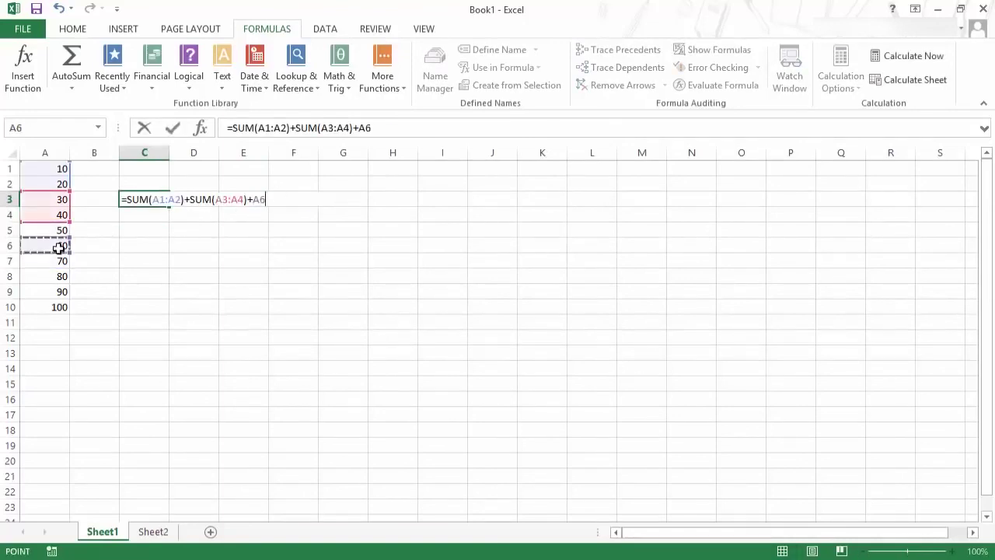
text(/0)
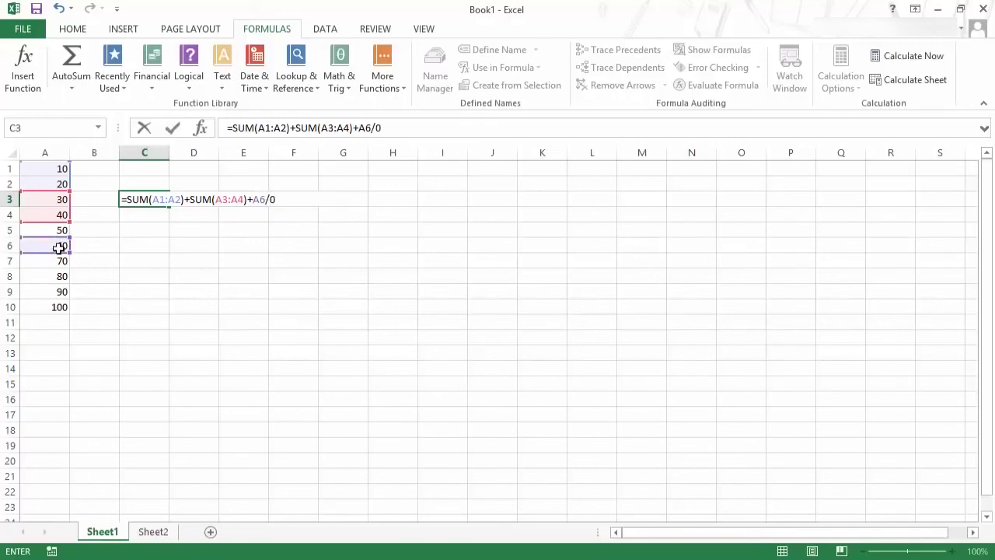
key(Return)
key(Up)
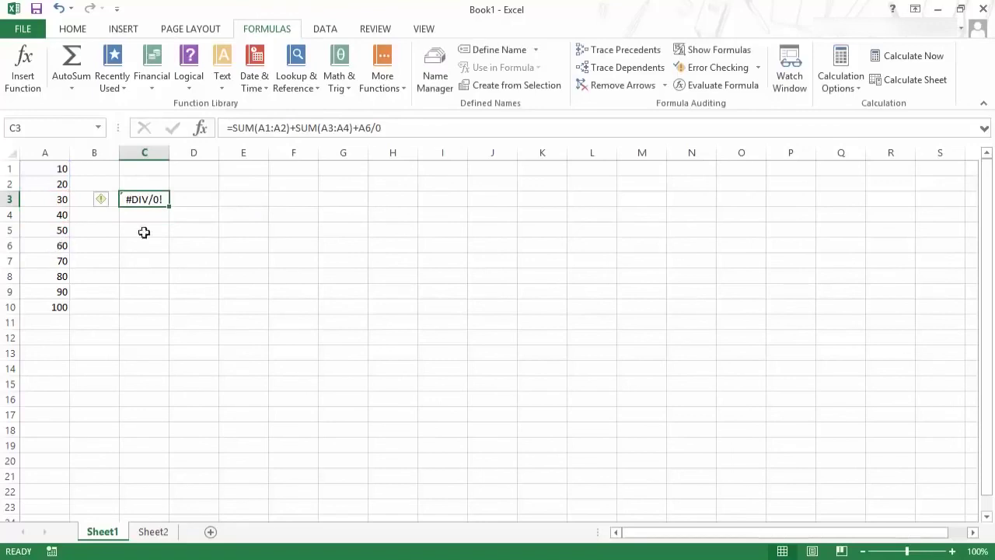
- Trace C3's #DIV/0! to the 60/0 step in Evaluate Formula, then undo back to 160
click(711, 85)
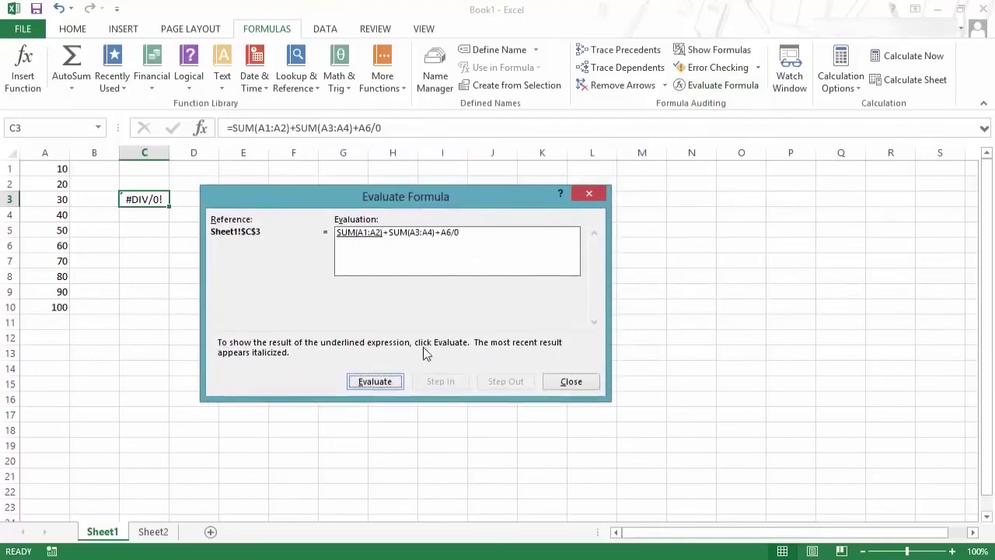
click(372, 384)
click(372, 385)
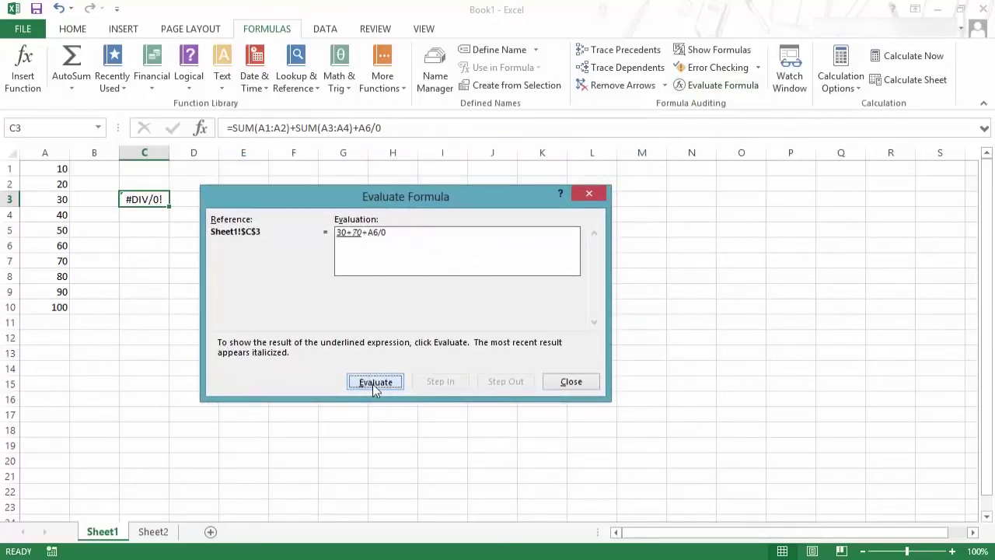
click(373, 384)
click(373, 384)
click(377, 383)
click(585, 195)
key(ctrl+z)
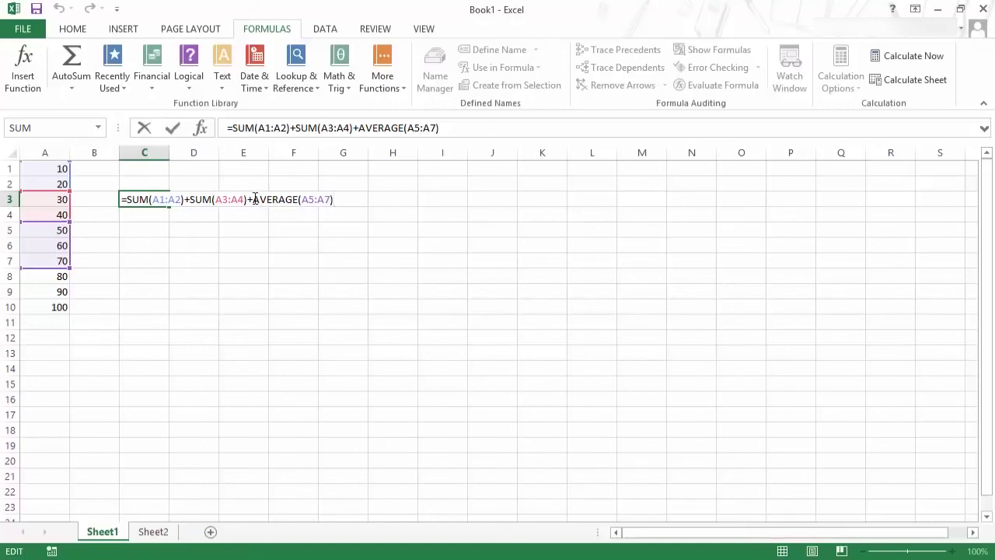
drag(255, 199, 333, 199)
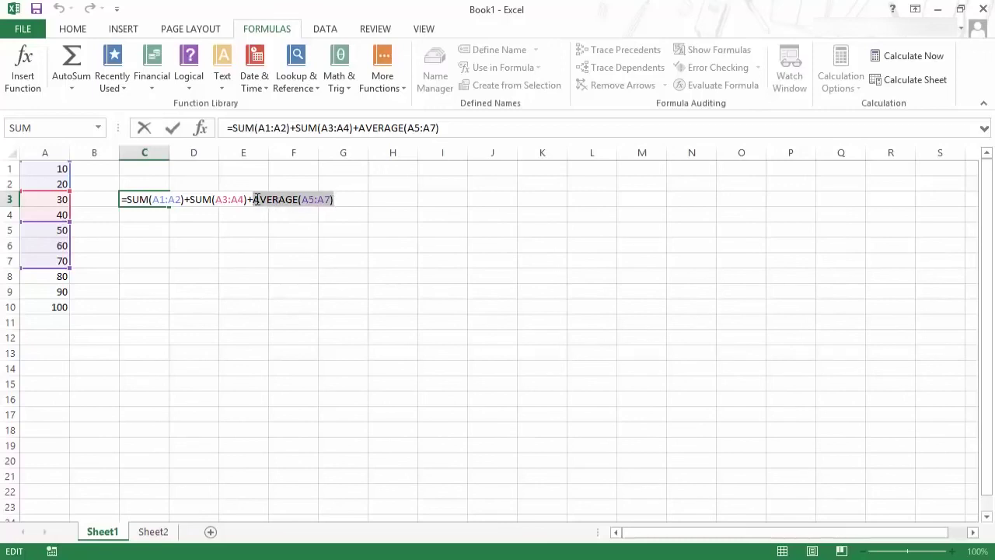
key(F9)
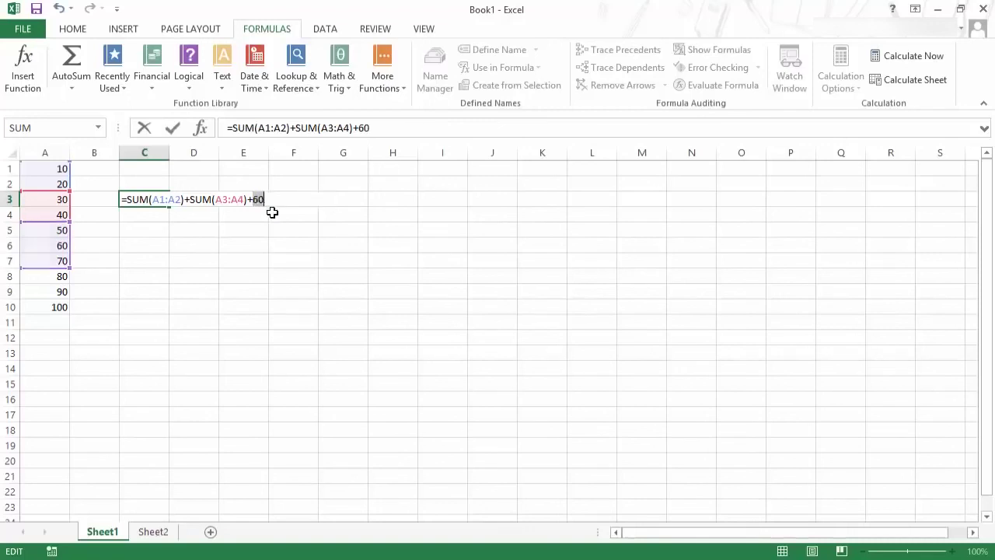
click(263, 202)
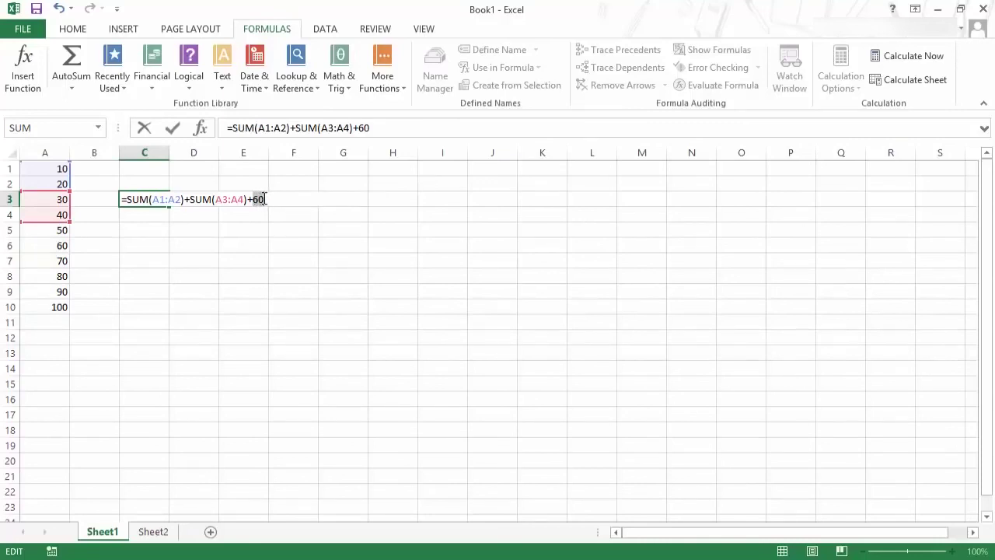
key(ctrl+z)
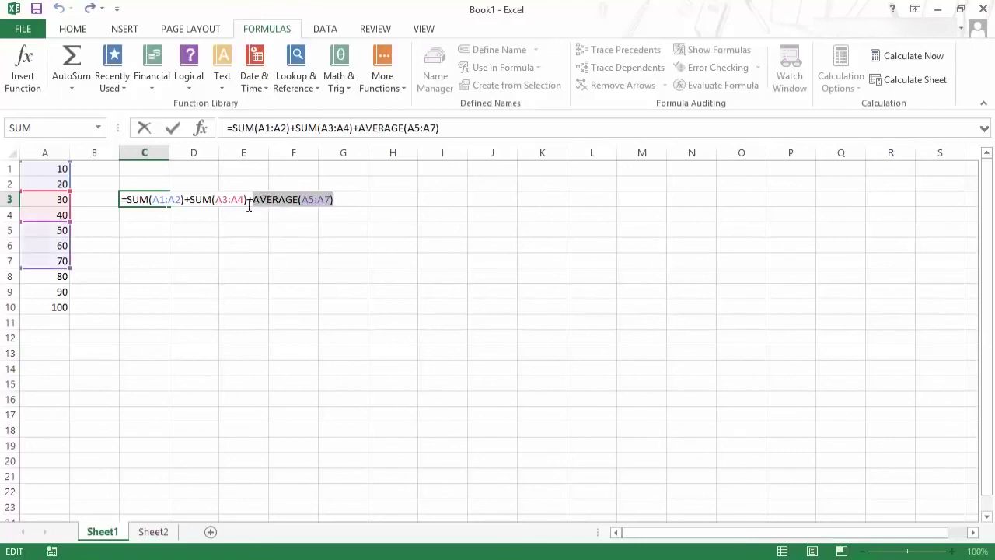
drag(189, 199, 247, 198)
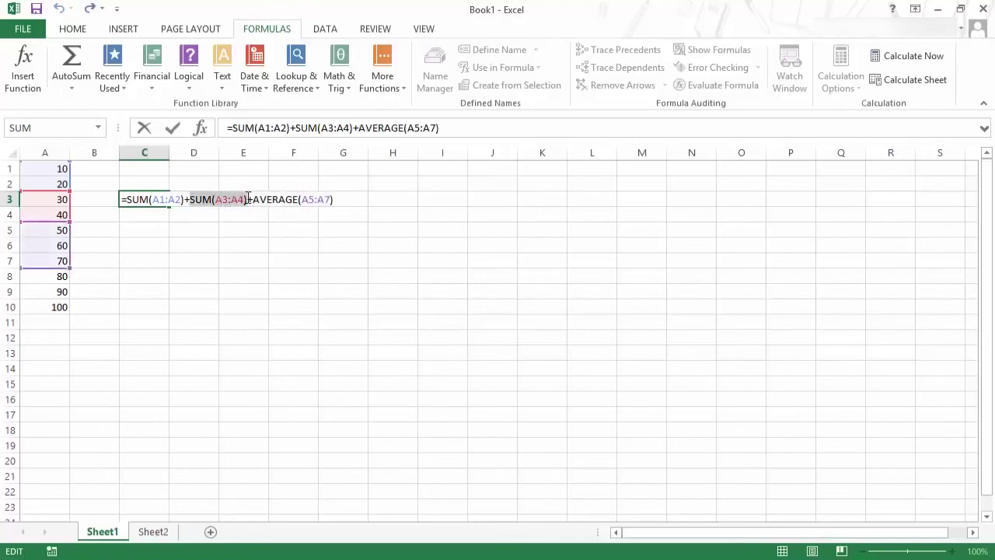
key(F9)
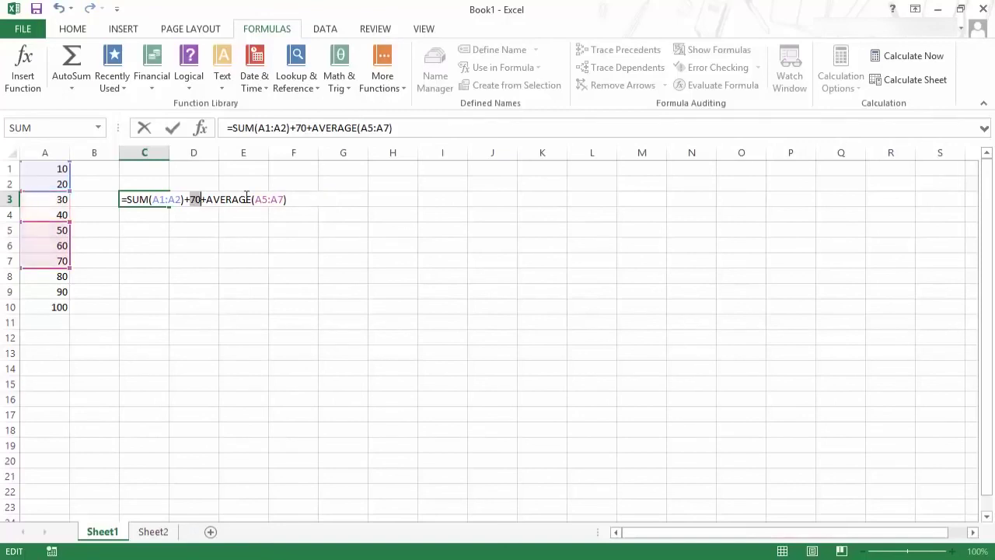
key(ctrl+z)
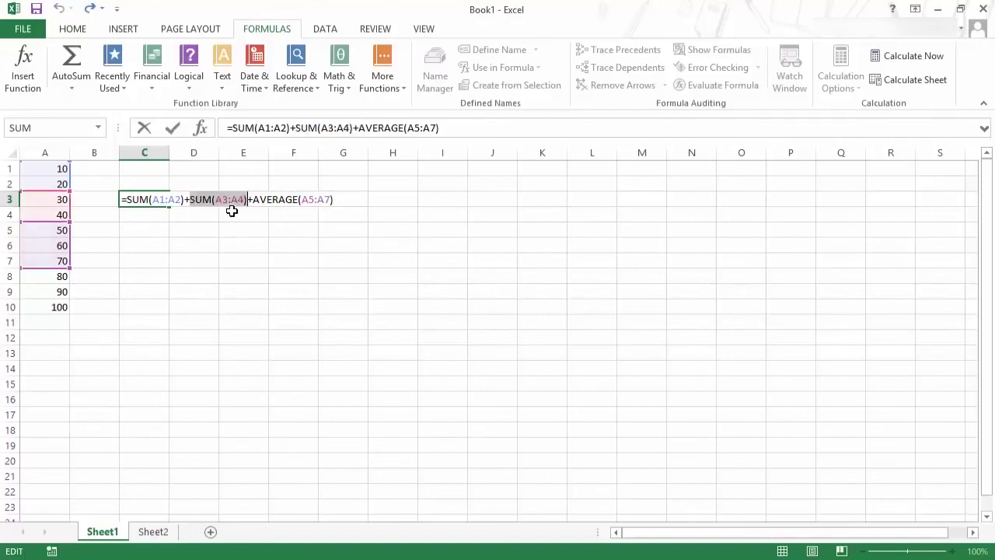
drag(190, 199, 340, 200)
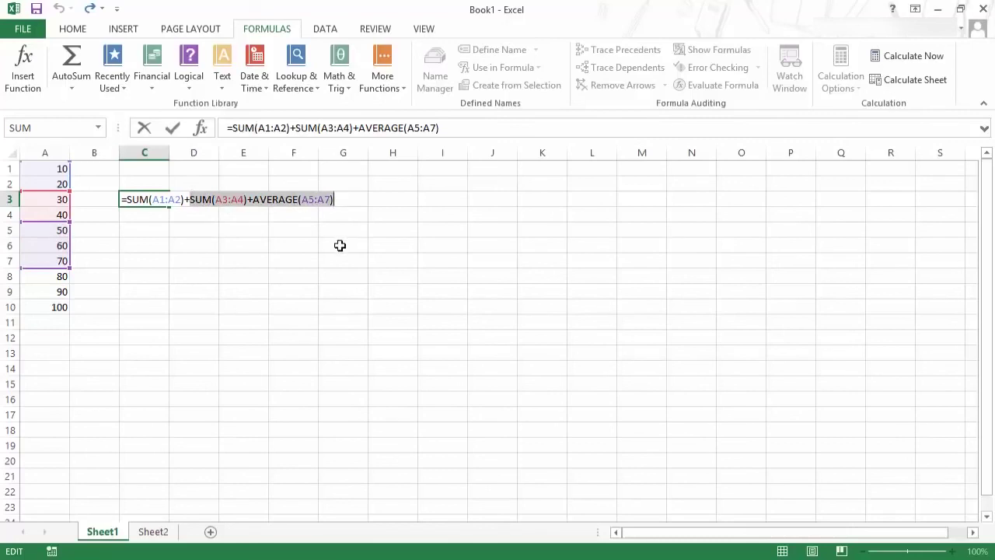
key(F9)
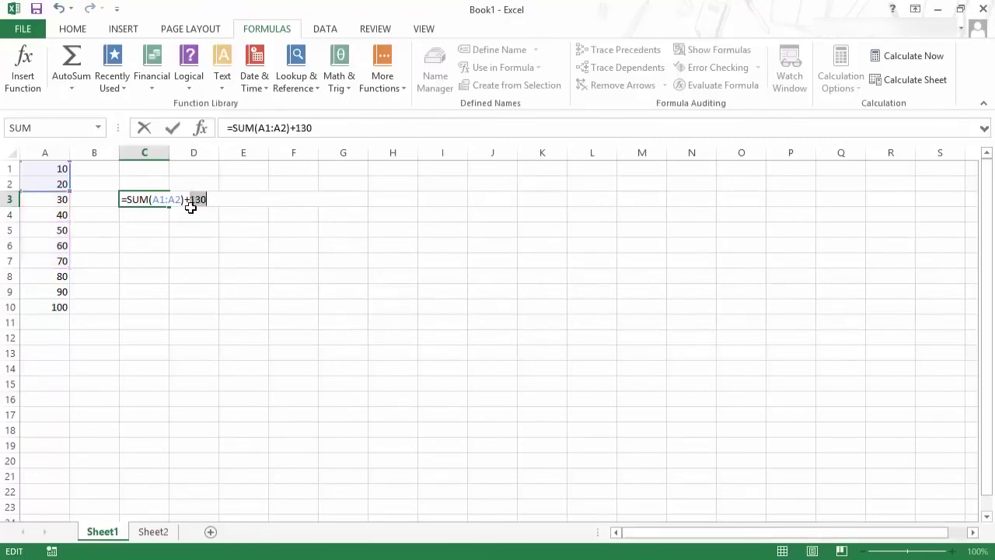
key(ctrl+z)
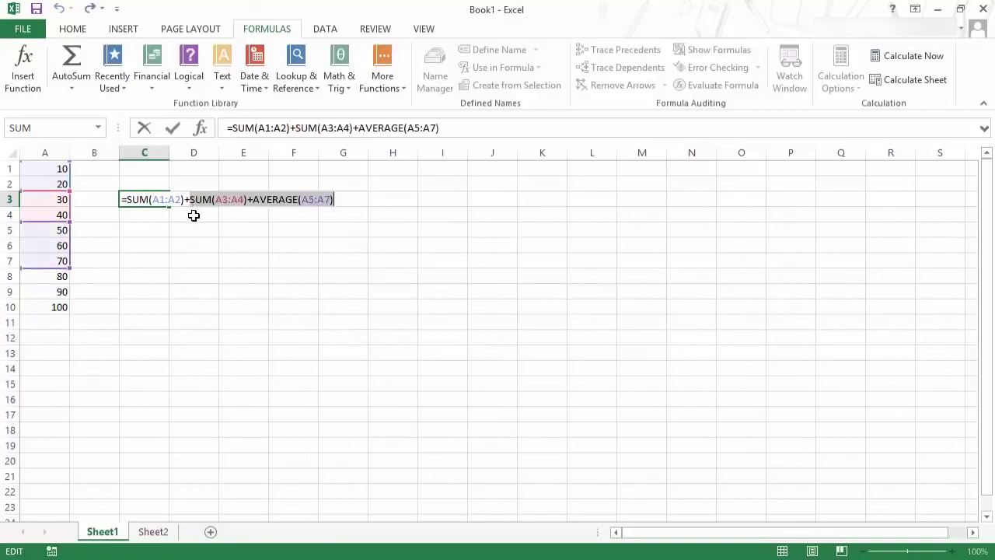
click(260, 204)
key(Escape)
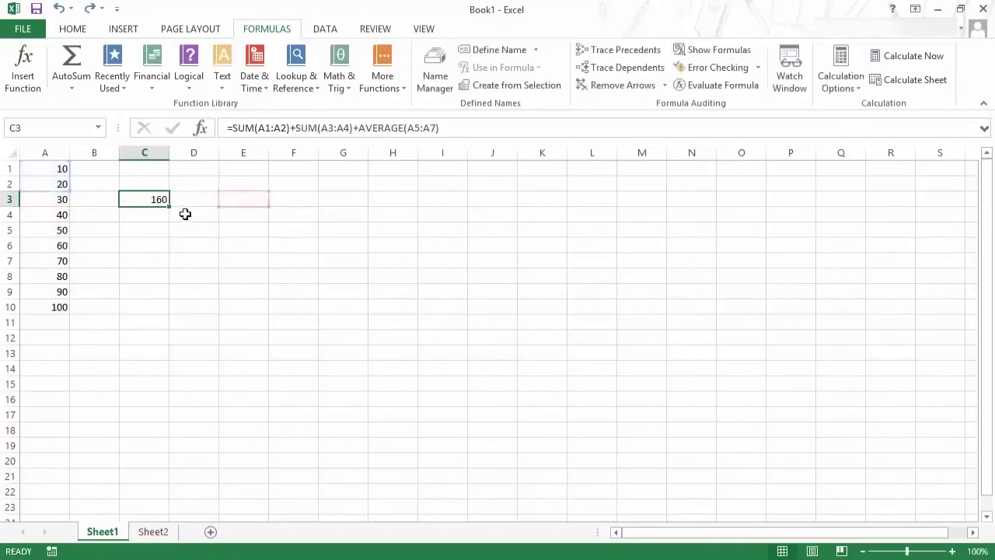
key(F2)
drag(254, 199, 372, 197)
key(F9)
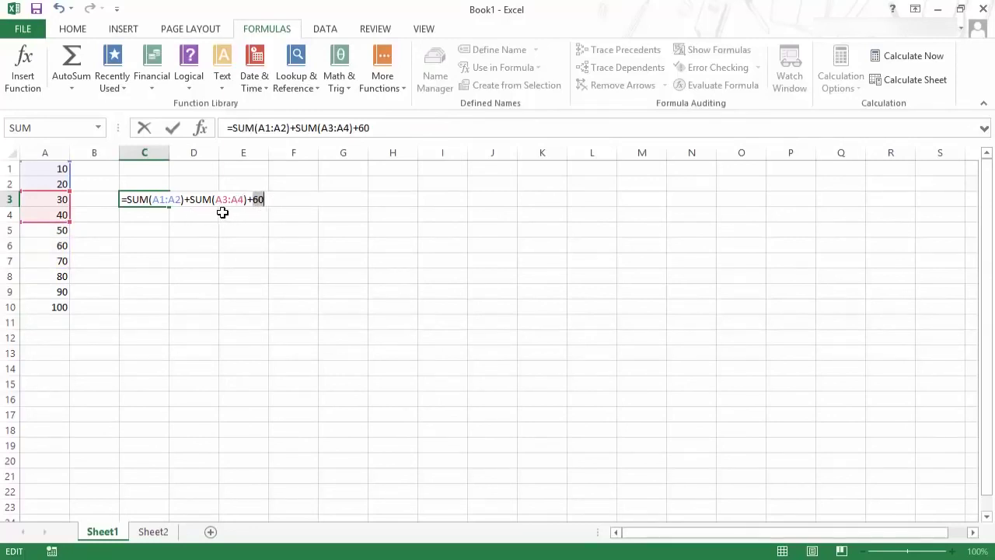
key(Return)
click(150, 200)
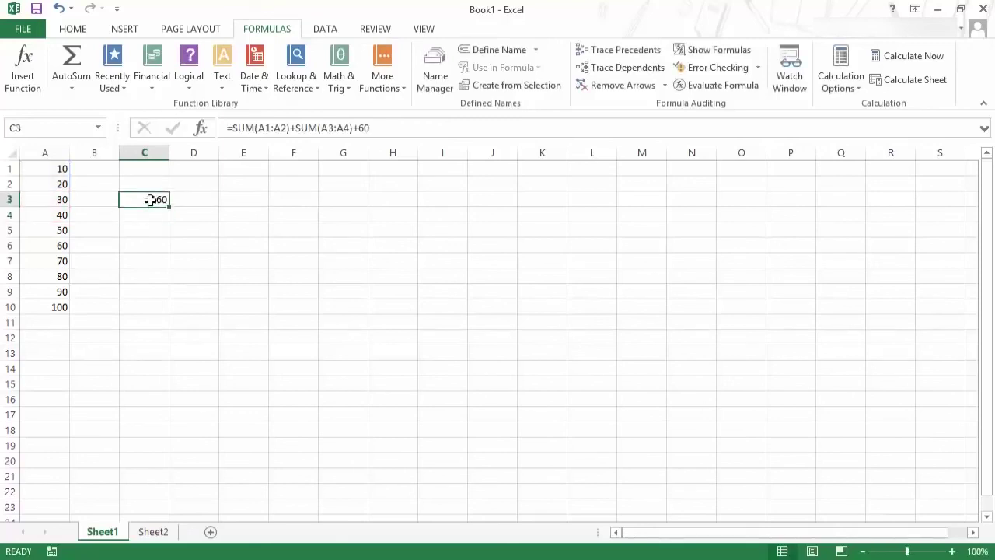
double_click(150, 200)
drag(250, 200, 265, 200)
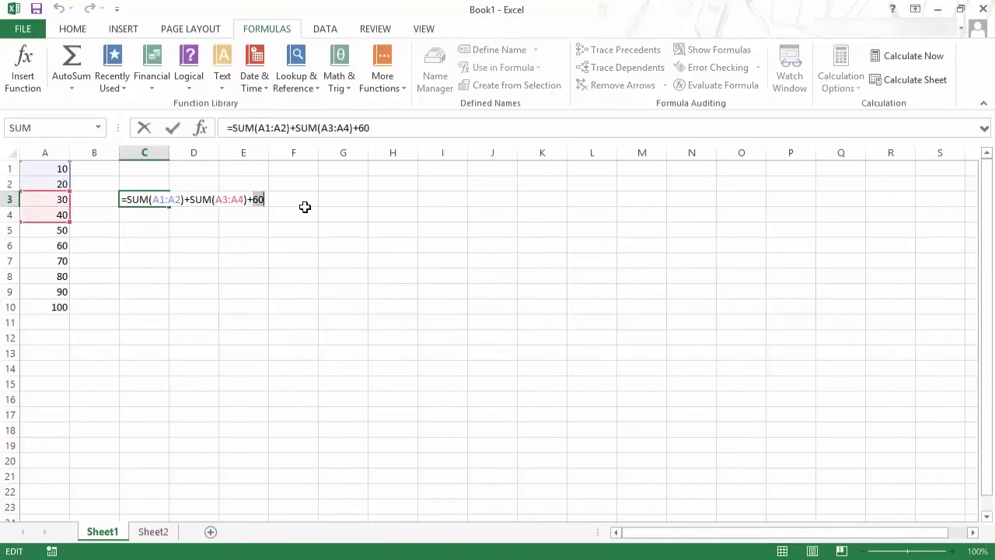
key(Escape)
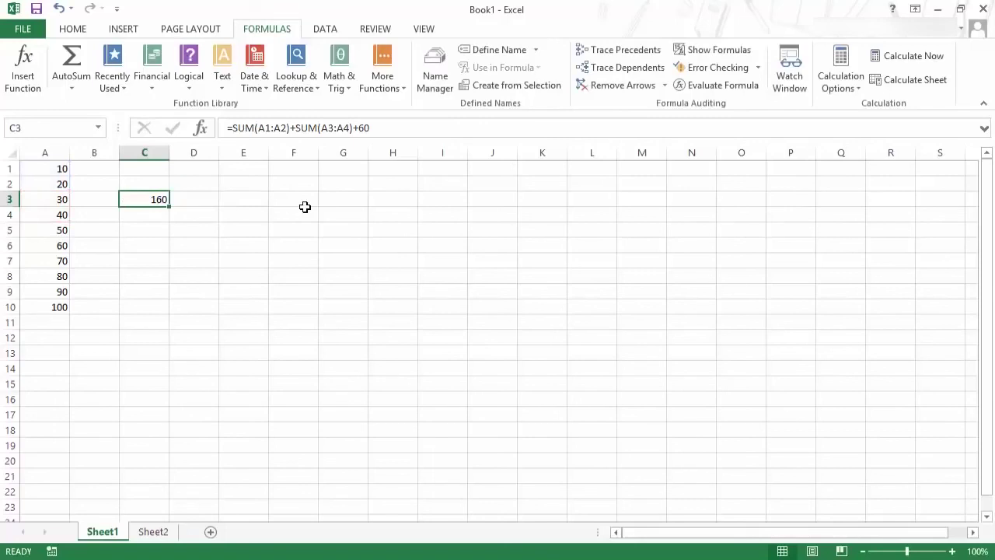
key(ctrl+z)
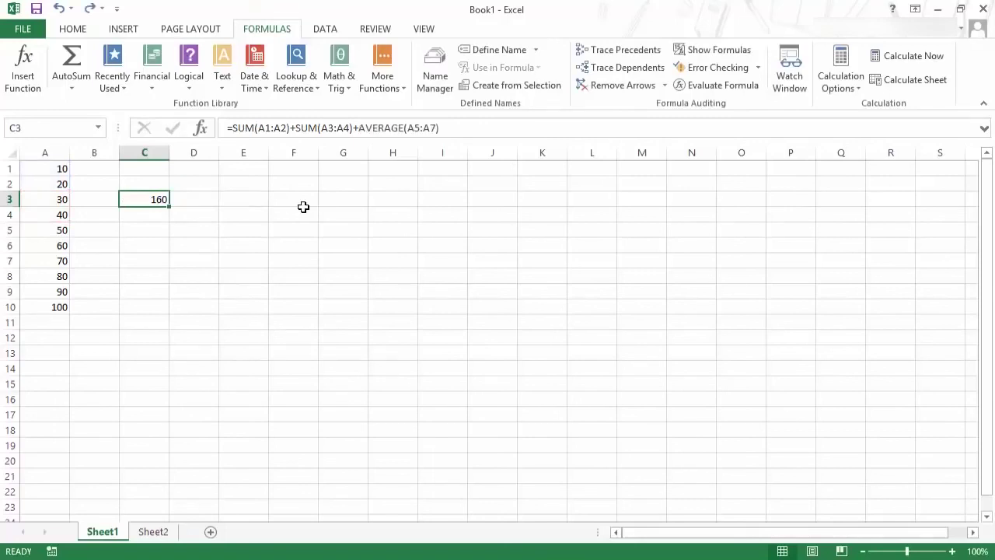